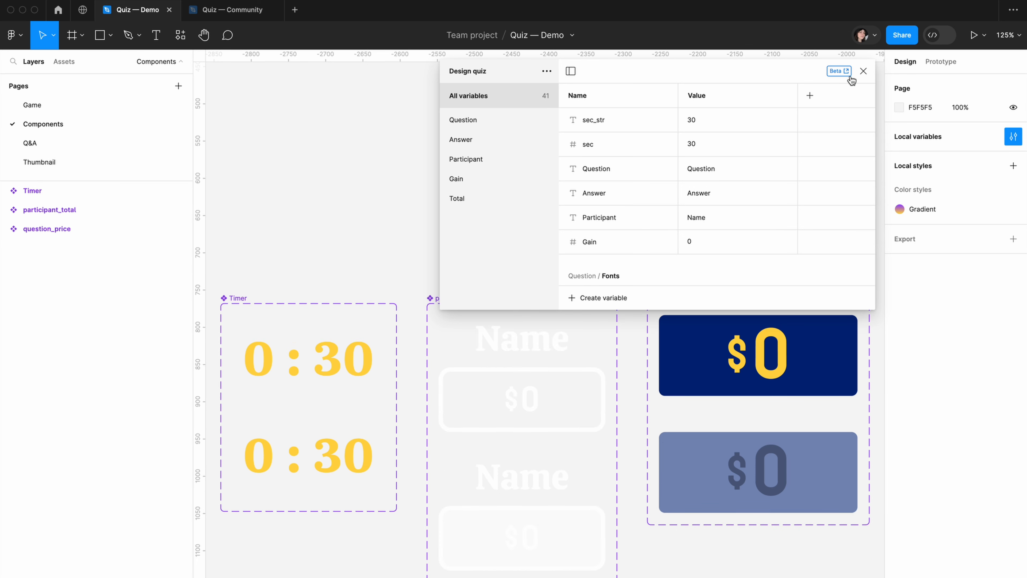
scroll(506, 538, down, 3)
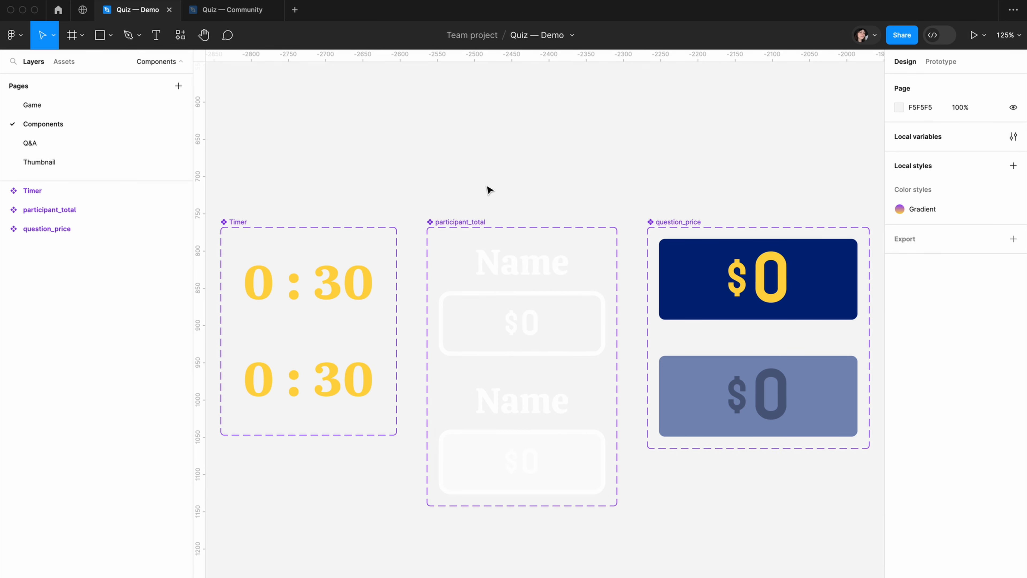
Create a boolean variable named Chosen/Chosen_1 in the Design quiz collection
click(1013, 136)
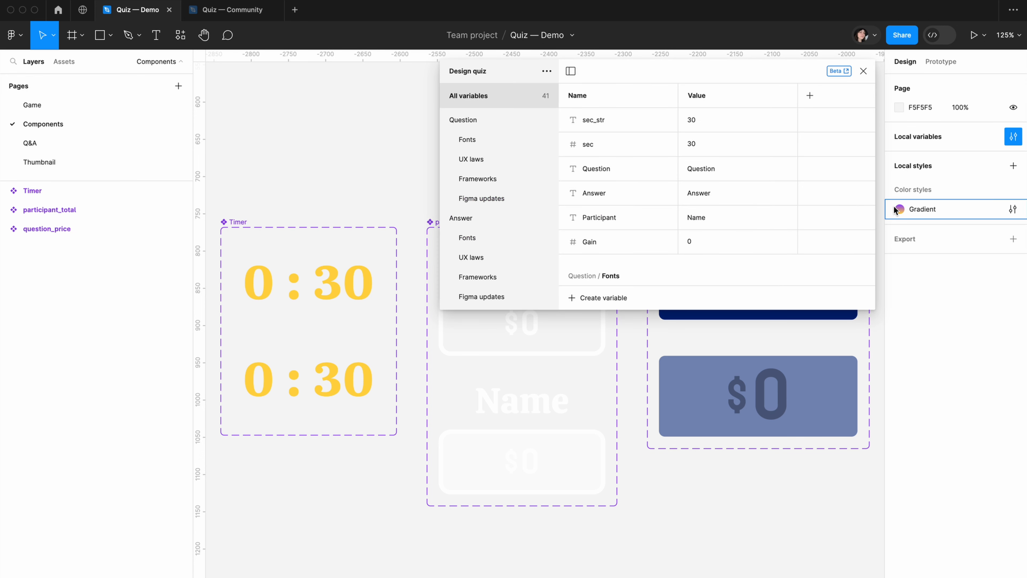
click(624, 298)
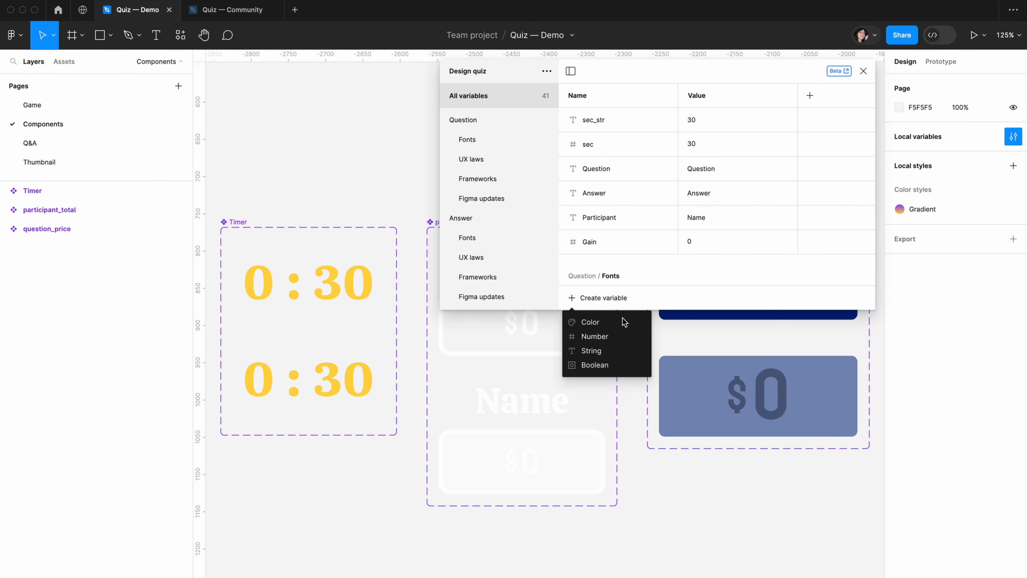
click(594, 365)
text(Chosen/Chosen)
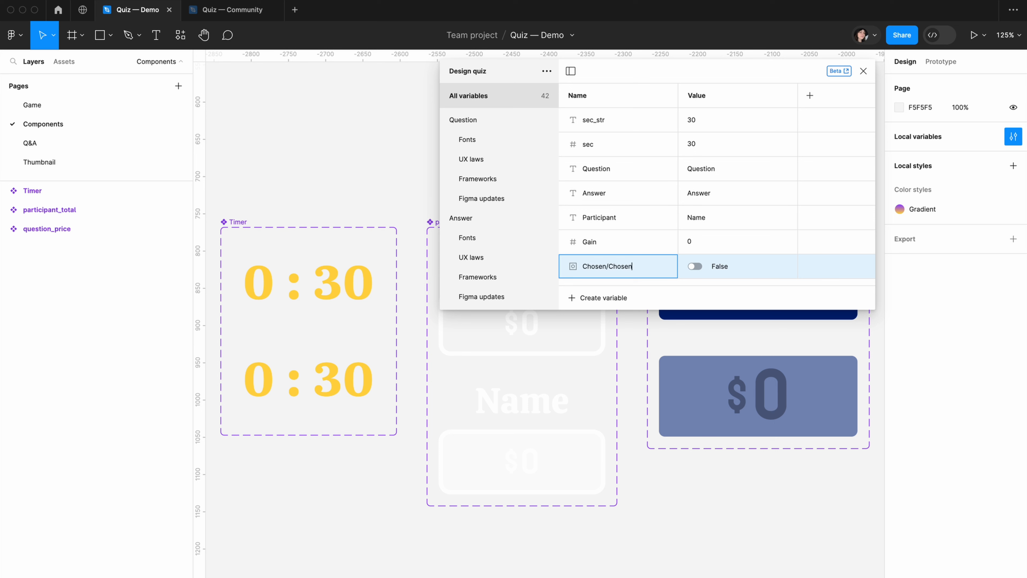
key(Return)
Open the Chosen variable group, duplicate Chosen_1 and name the copy Chosen_2
scroll(485, 202, down, 1)
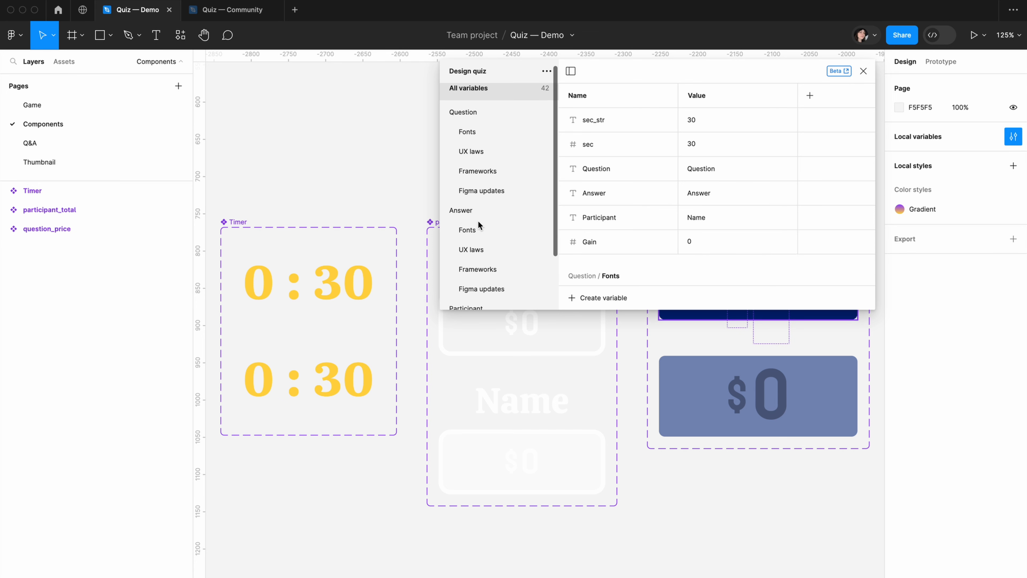
click(443, 212)
click(444, 210)
click(445, 120)
click(480, 218)
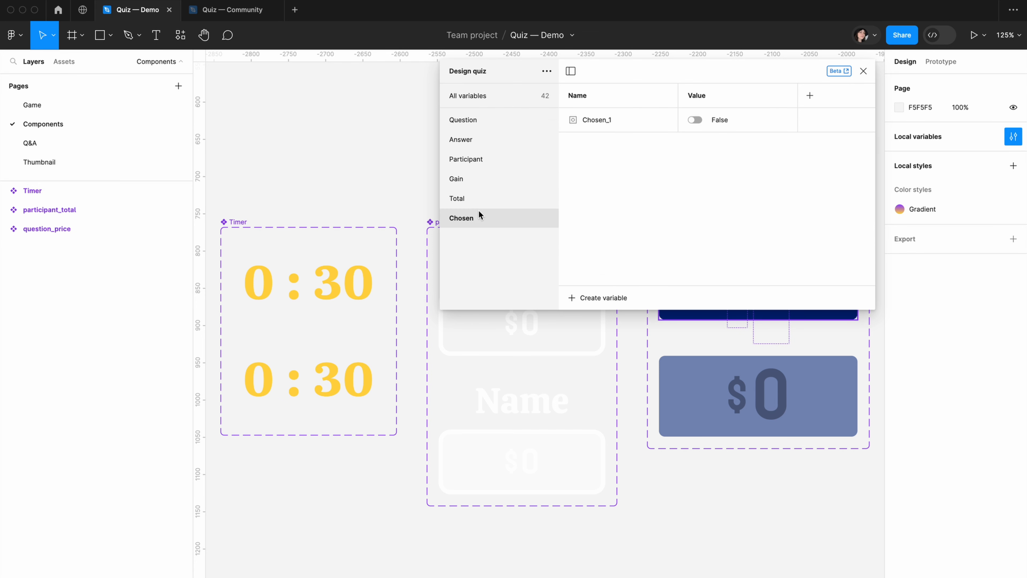
right_click(627, 120)
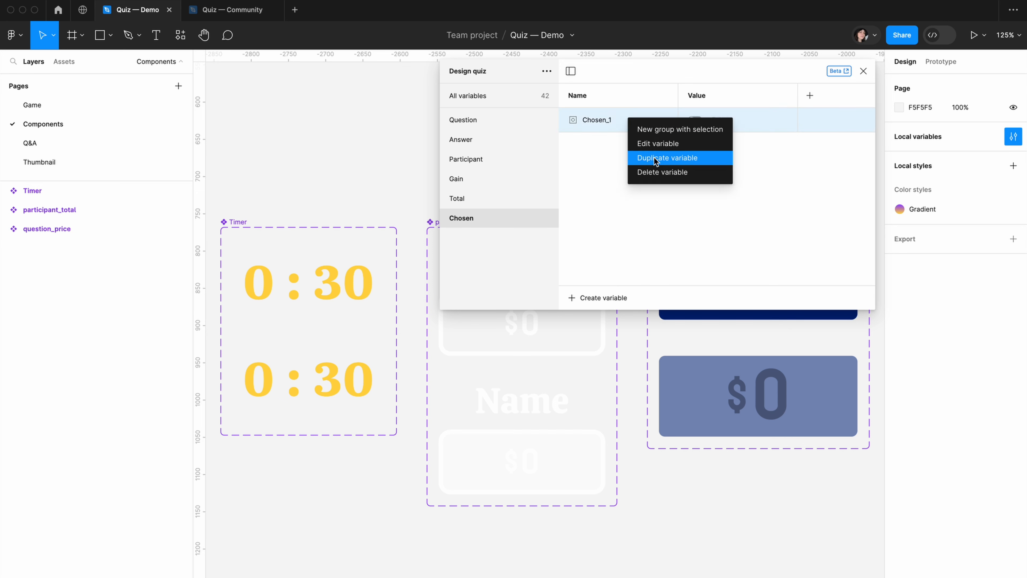
click(654, 158)
key(Right)
key(BackSpace)
key(BackSpace)
key(BackSpace)
text(2)
key(Return)
Duplicate a variable in the Chosen group and name the copy Chosen_3
right_click(621, 139)
click(667, 179)
key(Right)
key(BackSpace)
key(BackSpace)
key(BackSpace)
text(3)
key(Return)
Duplicate another variable in the Chosen group, name the copy Chosen_4, and close the local variables
right_click(651, 171)
click(672, 207)
key(Right)
key(BackSpace)
key(BackSpace)
key(BackSpace)
text(4)
key(Return)
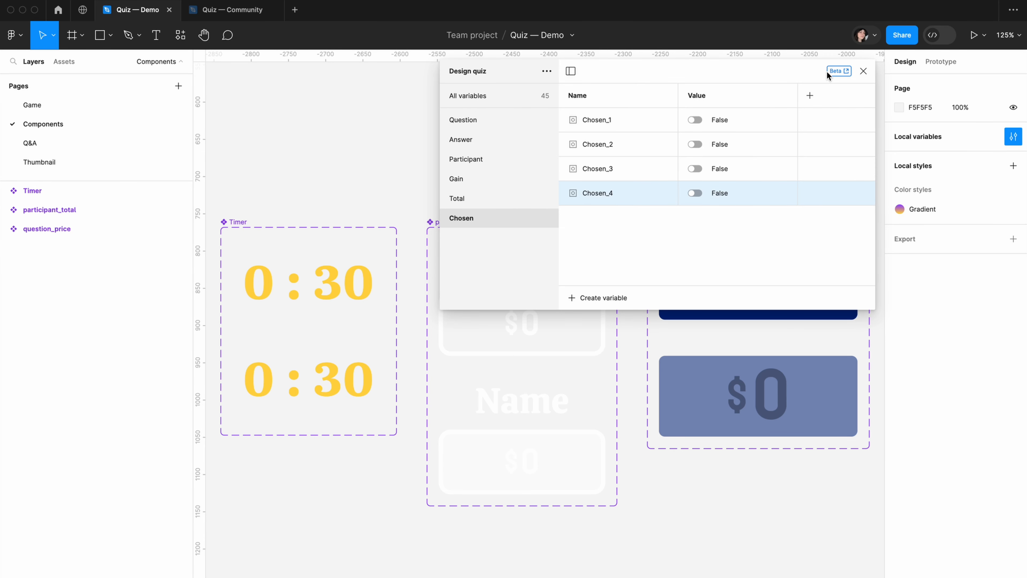
click(863, 71)
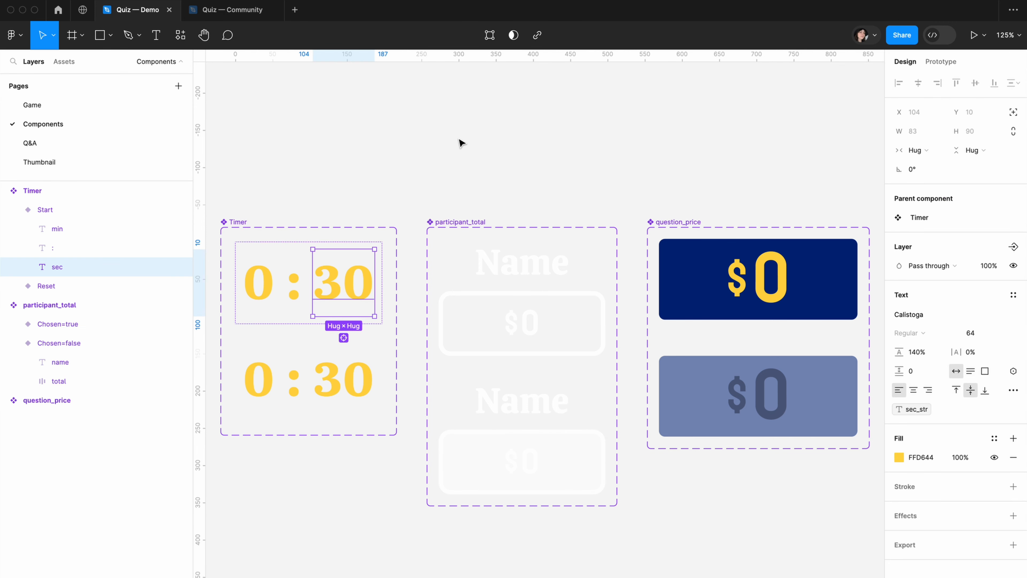
Create the color variable Color/accent-color in Design quiz from the FFD644 fill of the Timer's sec text
click(995, 438)
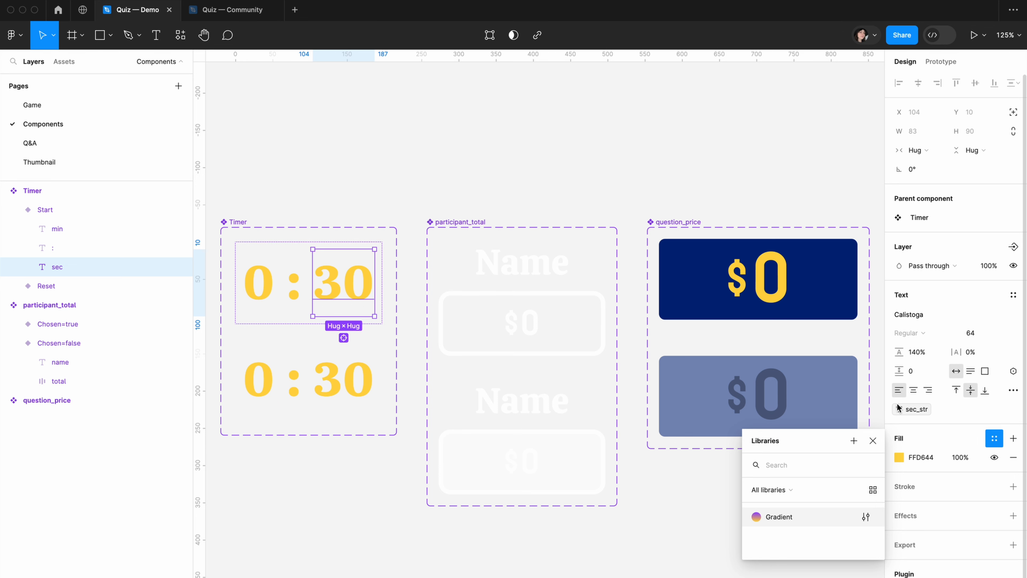
click(854, 441)
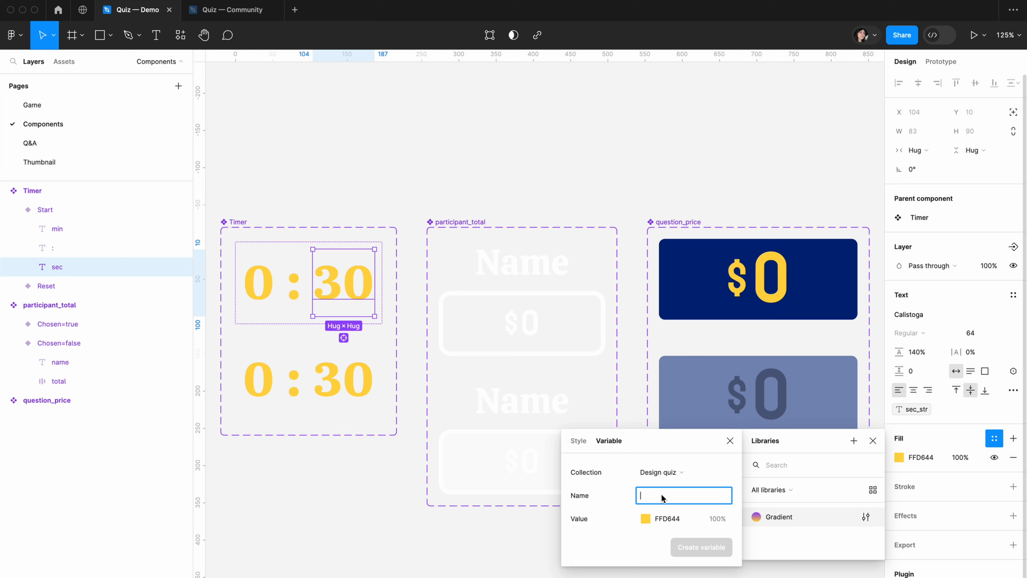
text(Co)
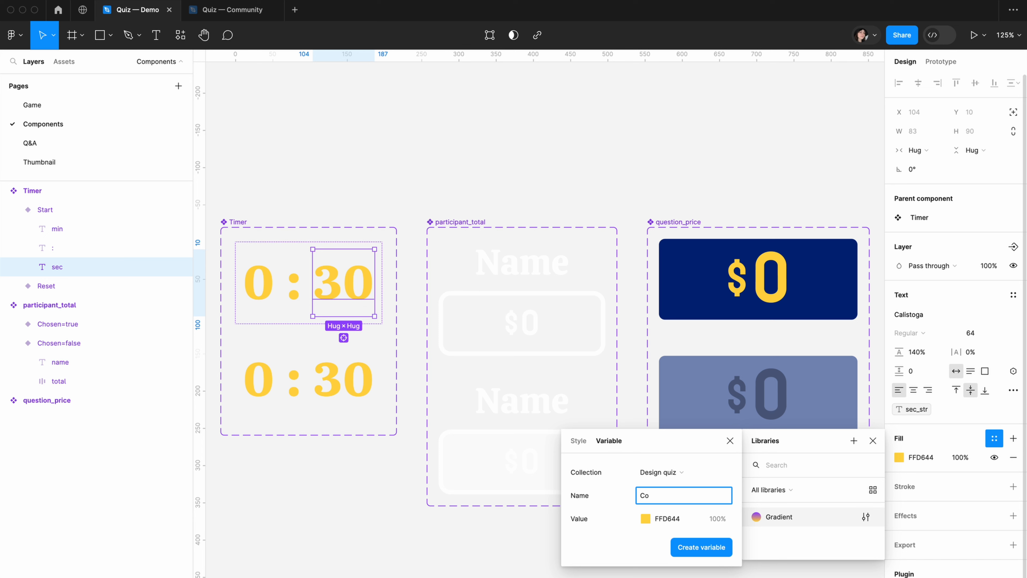
text(lor/accent-color)
click(701, 547)
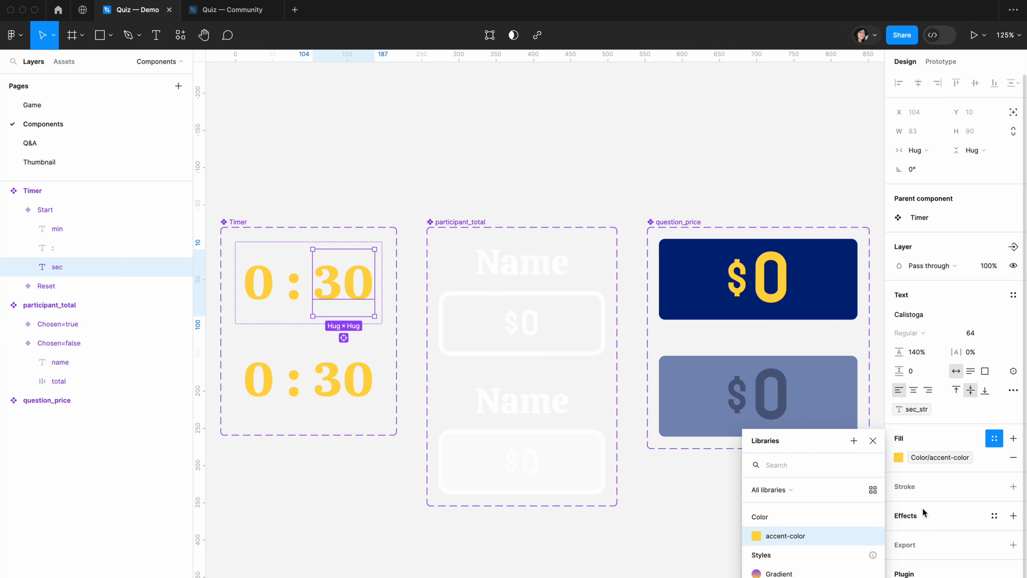
Create the color variable Color/text/default from the FFFFFF fill of the name text in the participant_total component
click(246, 221)
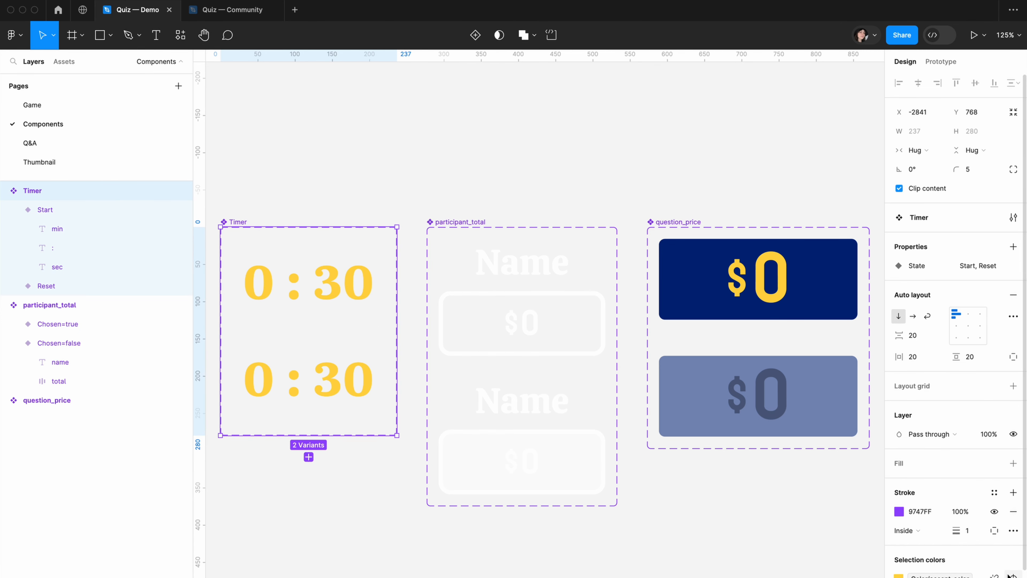
scroll(996, 524, down, 2)
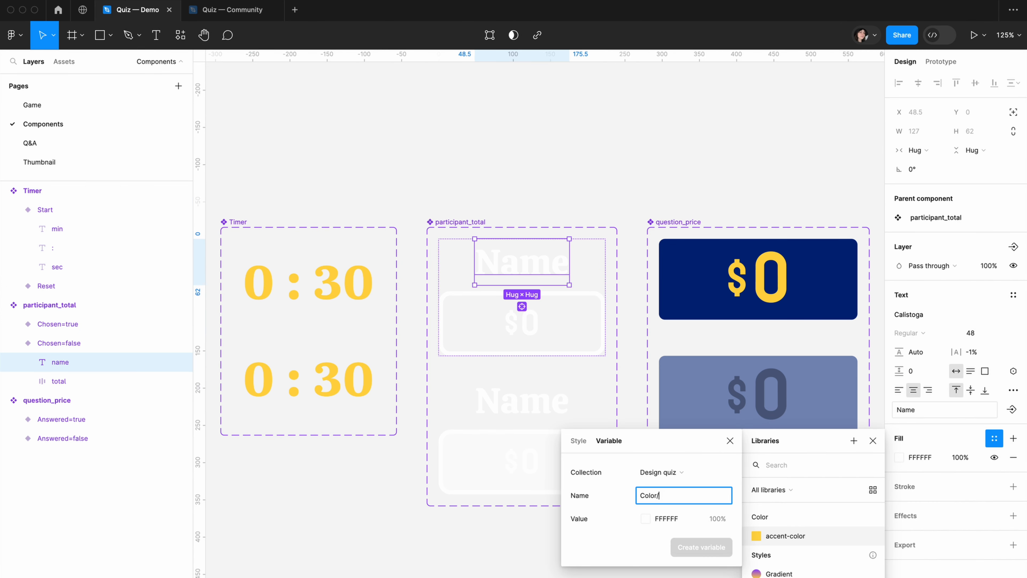
text(text-color)
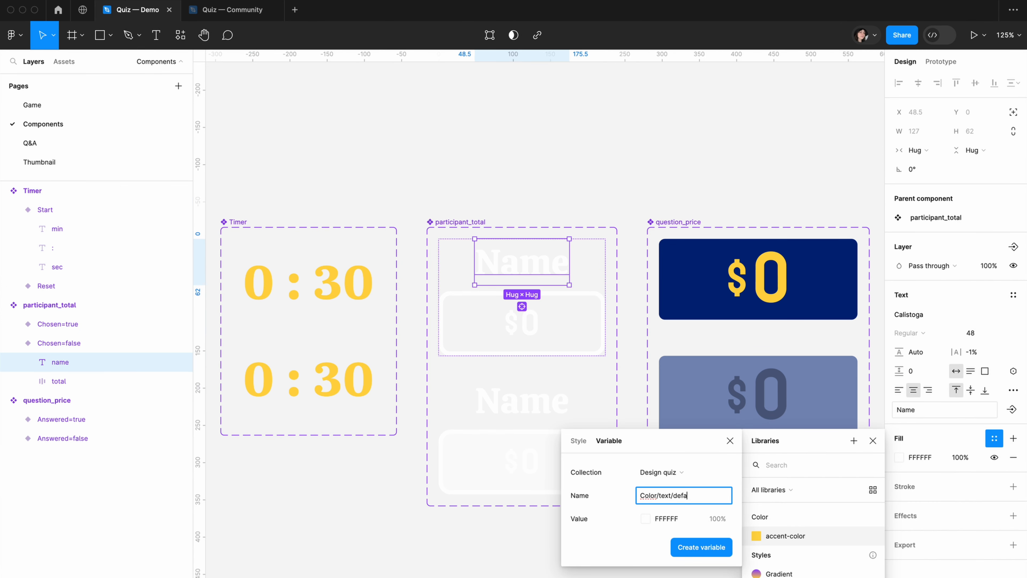
key(Return)
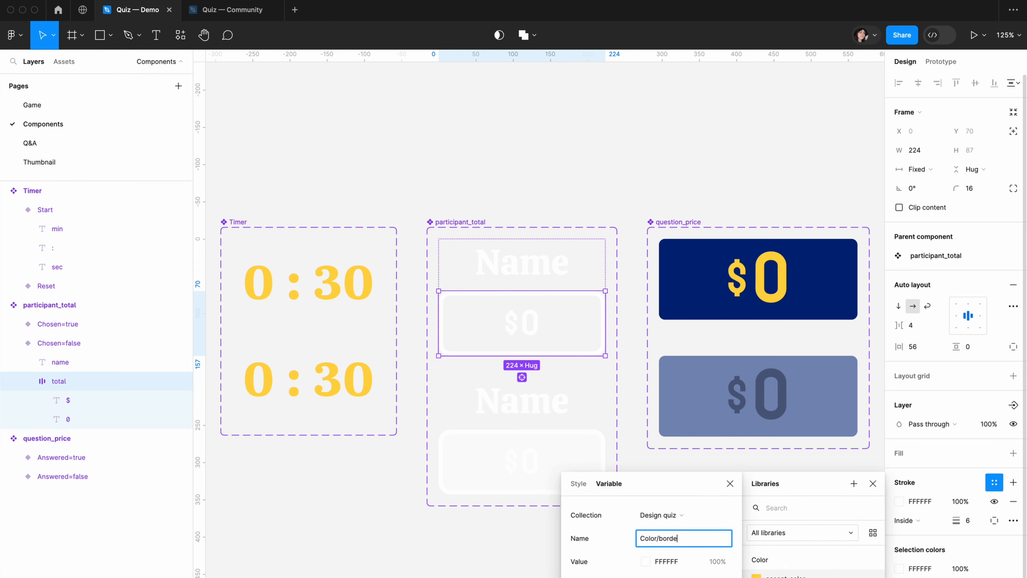
Apply the Color/text/default variable to the text layers of the participant_total component
double_click(523, 327)
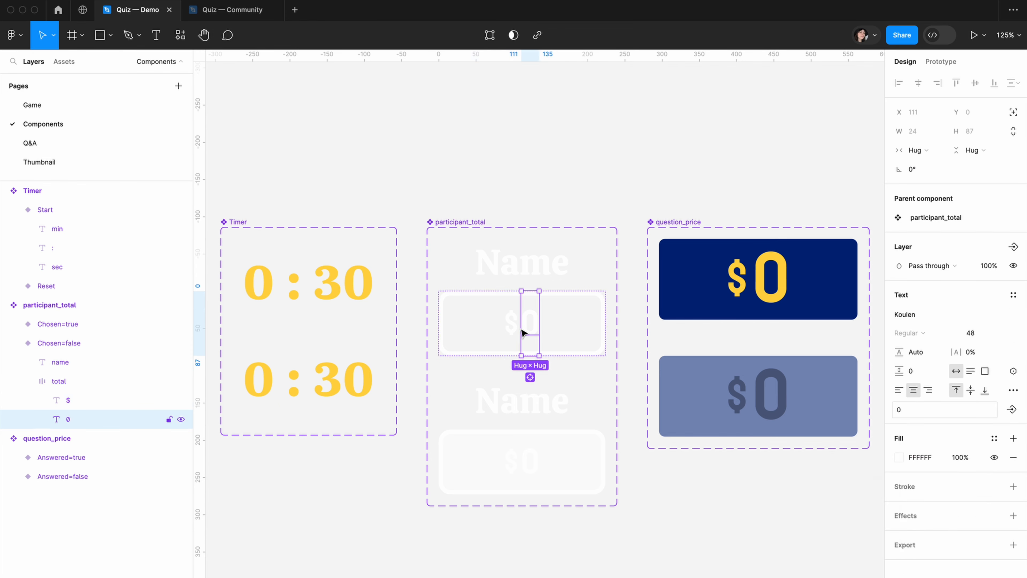
click(521, 262)
text(t)
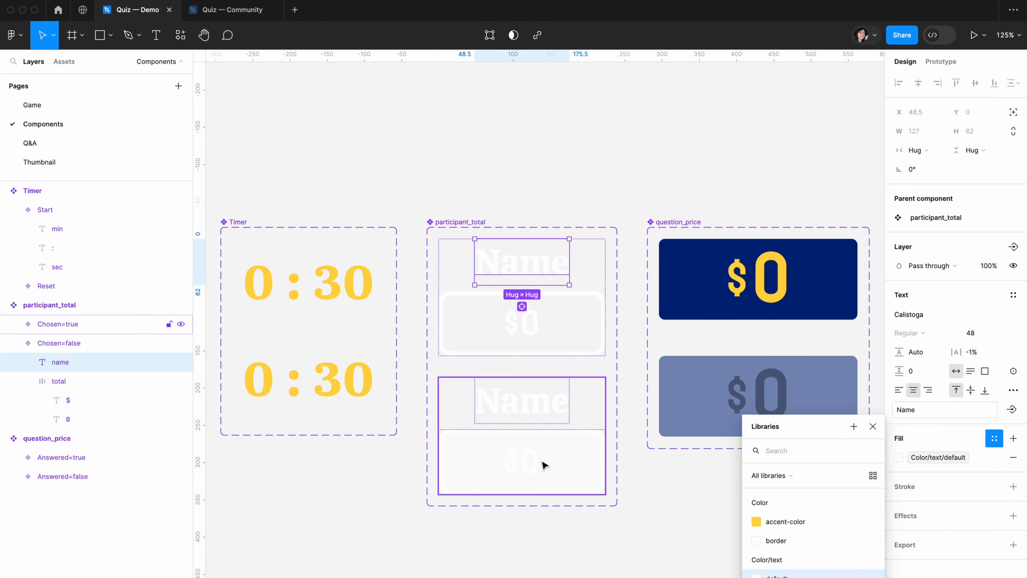
click(508, 328)
Create the FFFFFF color variable Color/border for the total box and rename accent-color as accent_color
click(603, 463)
text(Color/background/chosen_tota)
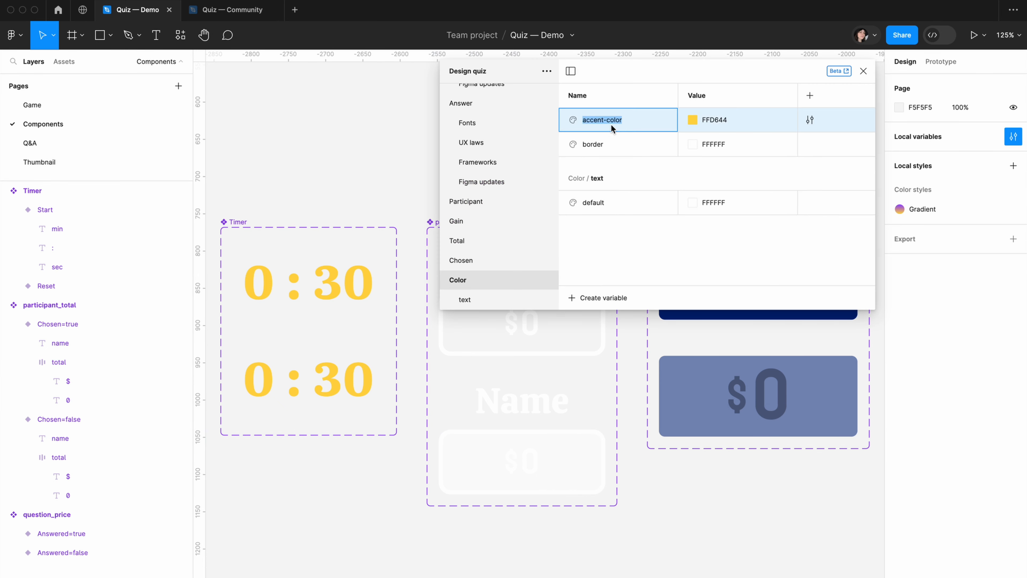
key(Escape)
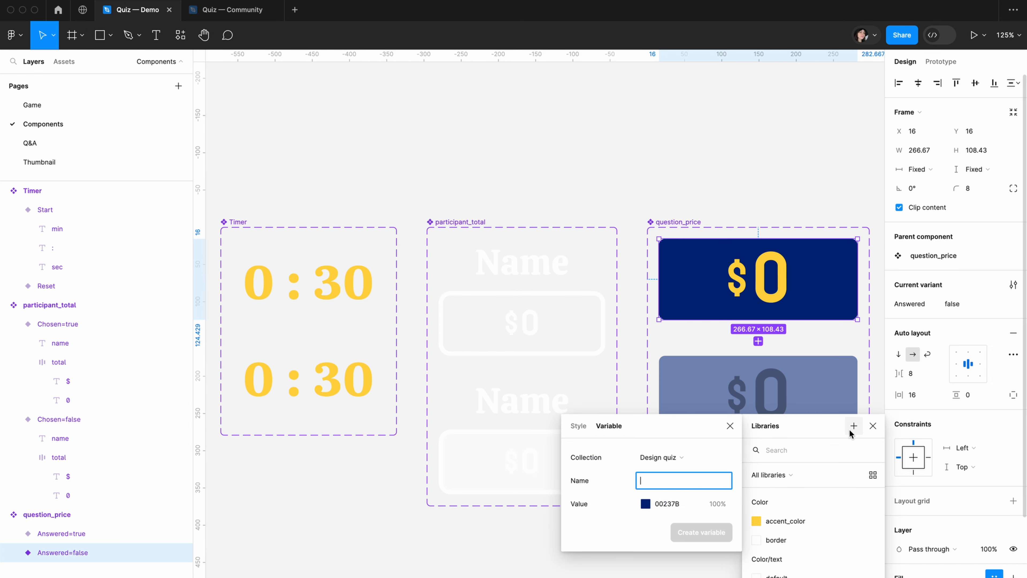
Create the color variables Color/background/tile for the 00237B question_price tile and Color/text/disabled for the answered variant's price text
text(Color/backgeround)
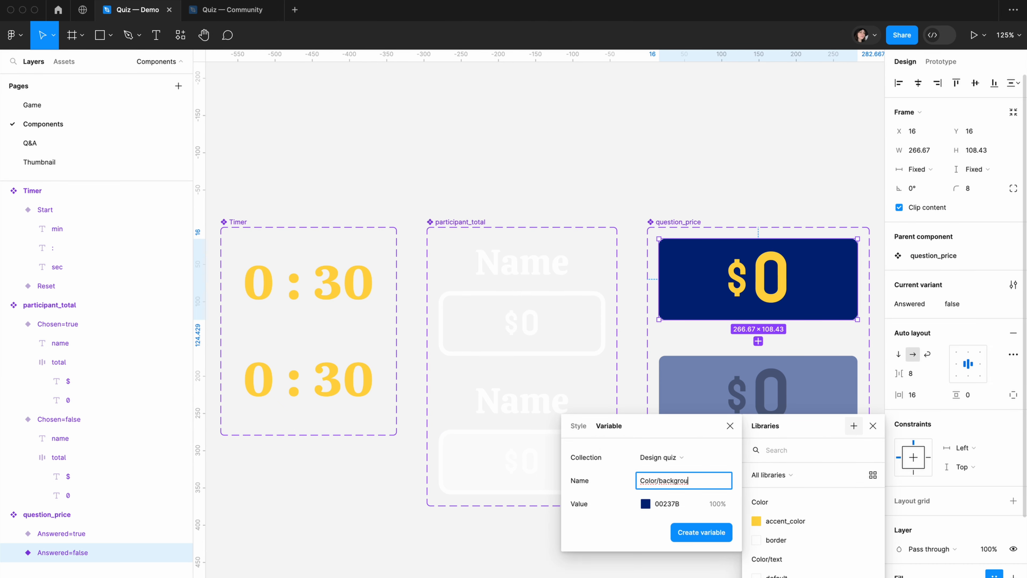
key(Escape)
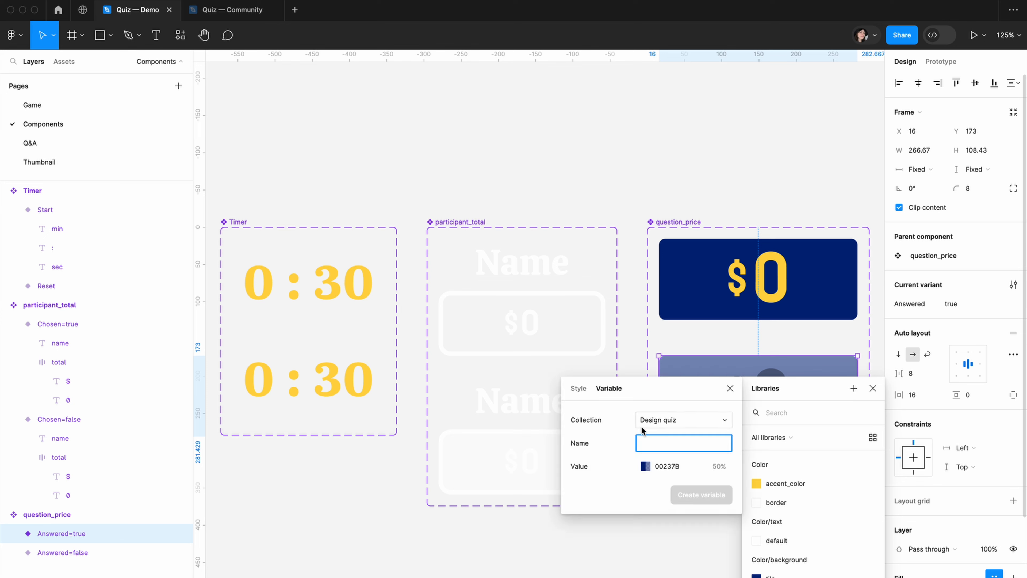
text(Color/back/tile/default)
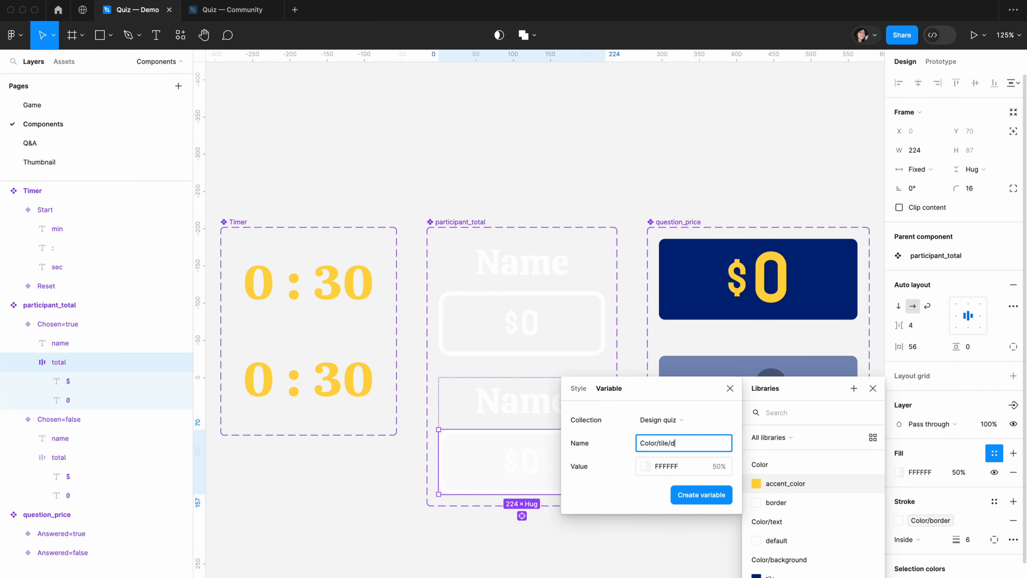
text(efault)
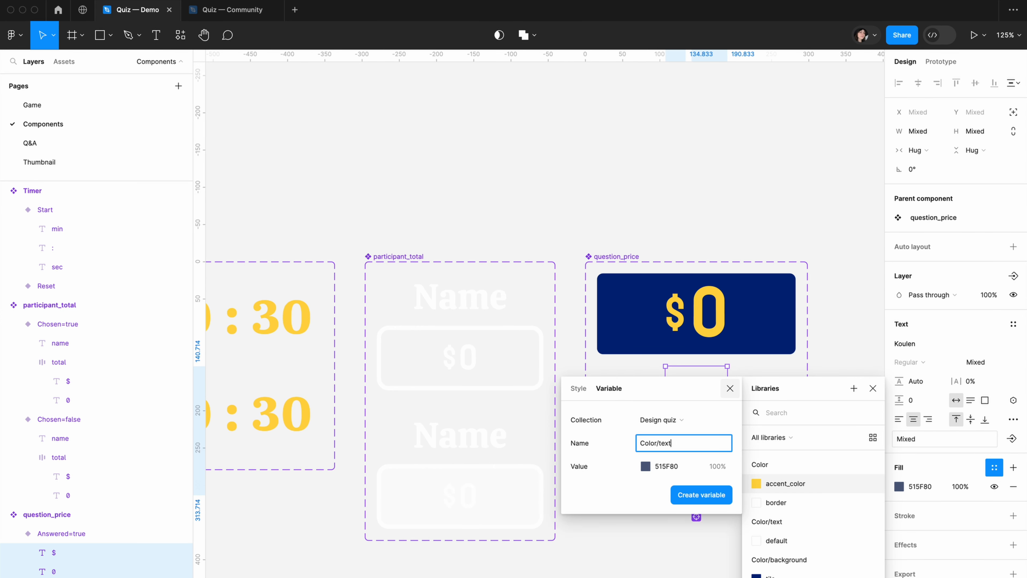
click(701, 494)
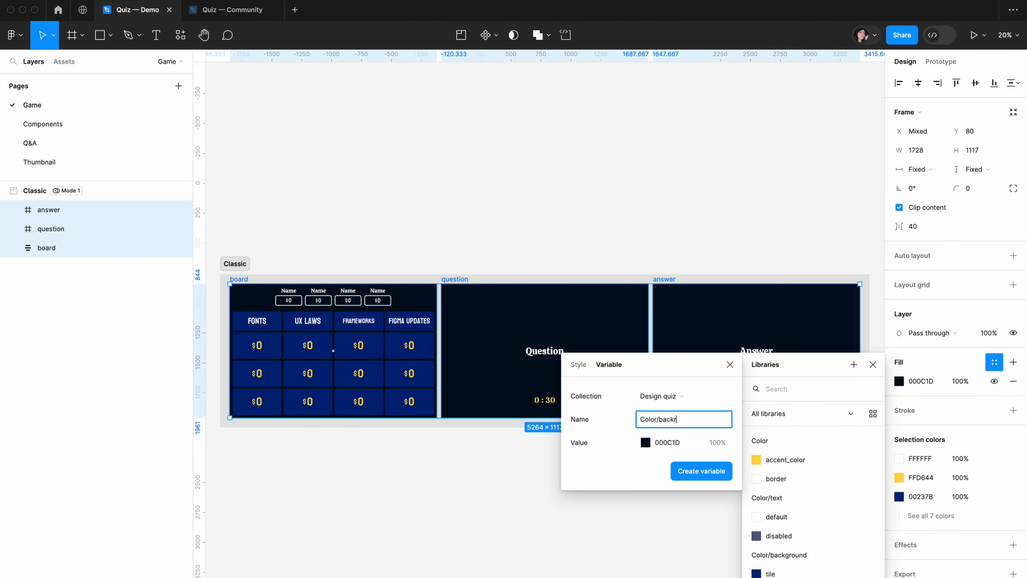
Create the color variable Color/backround/global from the 000C1D fill of the board, question and answer frames
text(ound/global)
click(701, 470)
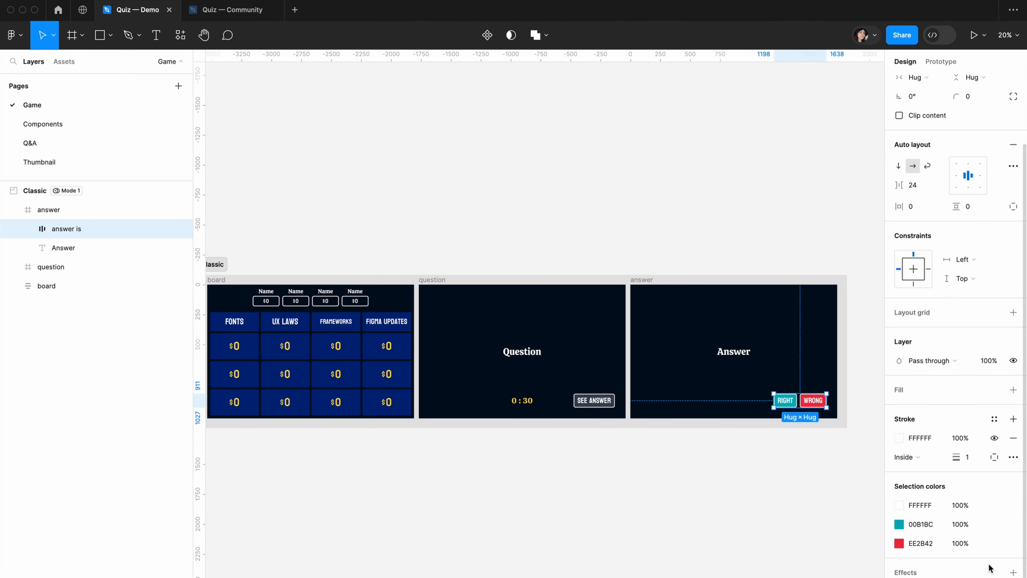
Create color variables for the answer frame's button fills, including Color/button/wrong for the WRONG button
click(994, 412)
click(853, 388)
text(Color/button)
click(701, 495)
click(994, 537)
click(853, 388)
text(Color/button/wrong)
click(701, 494)
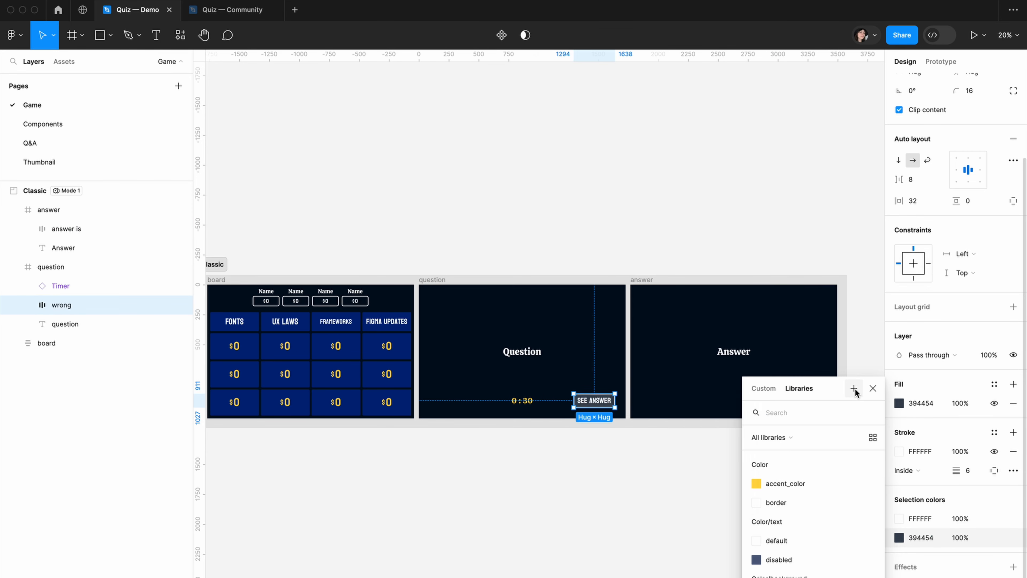
Give the question frame's SEE ANSWER button the fill variable Color/buton/see_answer and the stroke variable Color/text/default
click(854, 388)
text(Color/button/default)
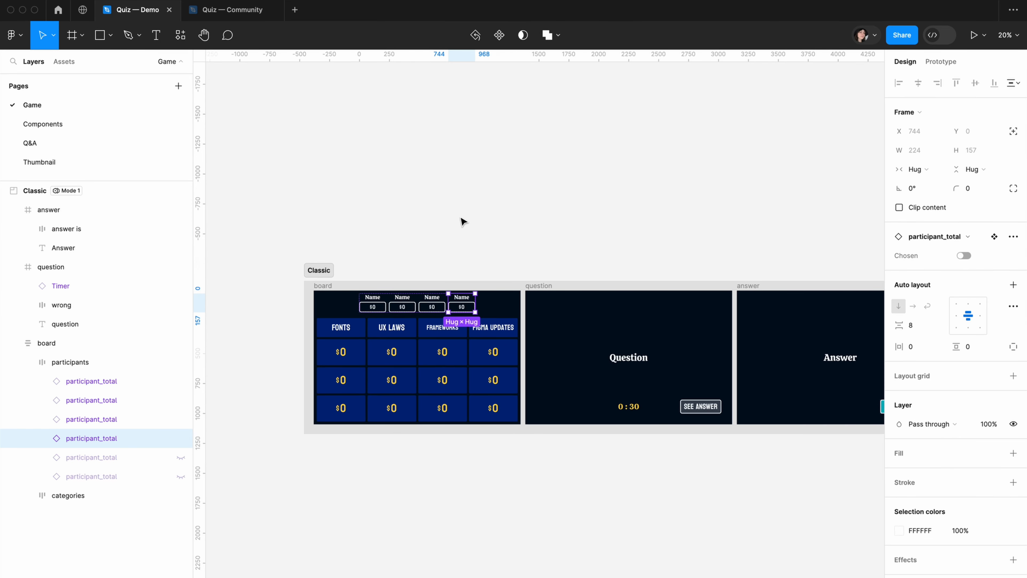
click(461, 220)
scroll(450, 343, down, 2)
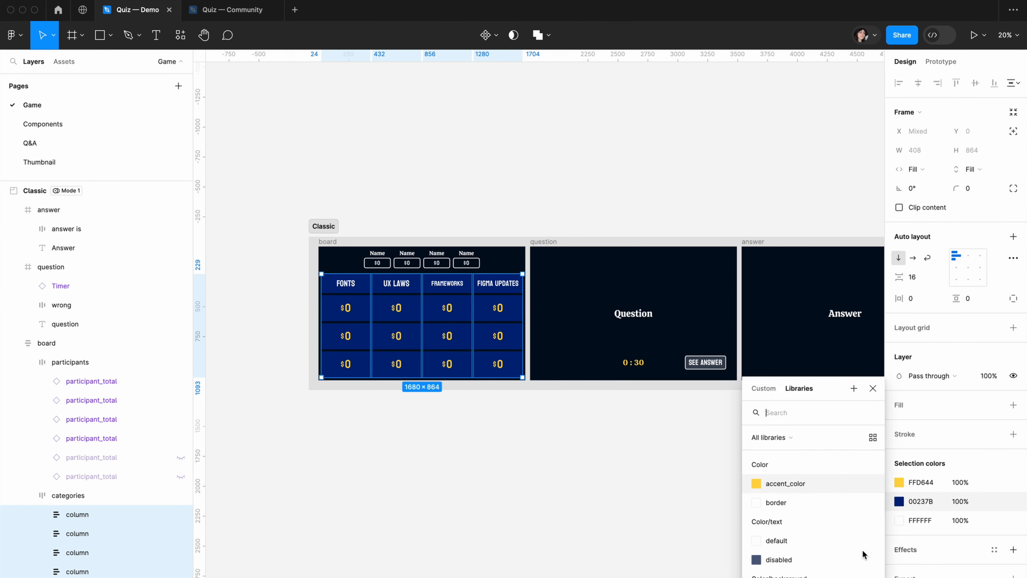
click(861, 550)
click(993, 495)
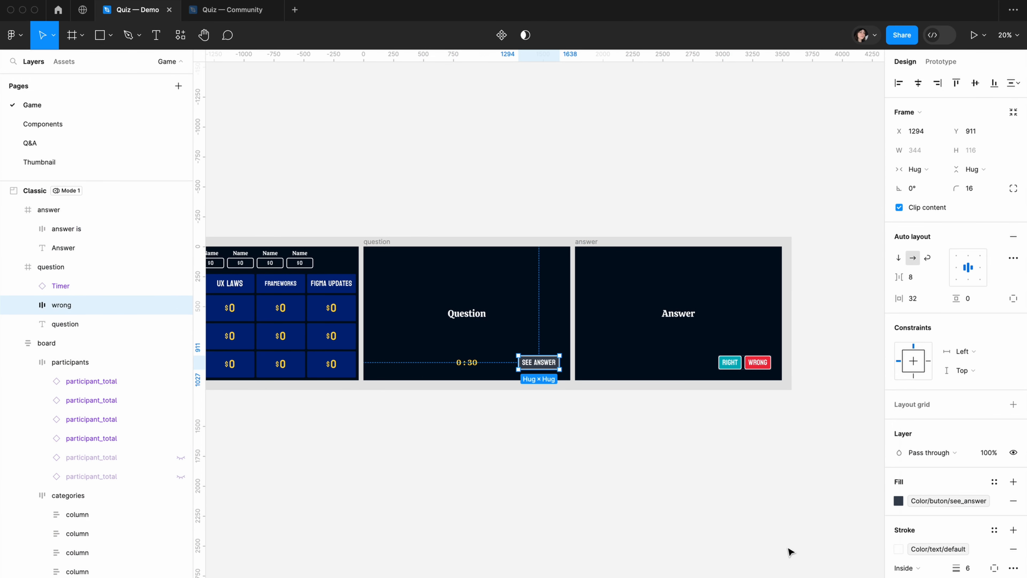
click(790, 552)
Bind the question text on the question frame to the Question string variable
key(shift+1)
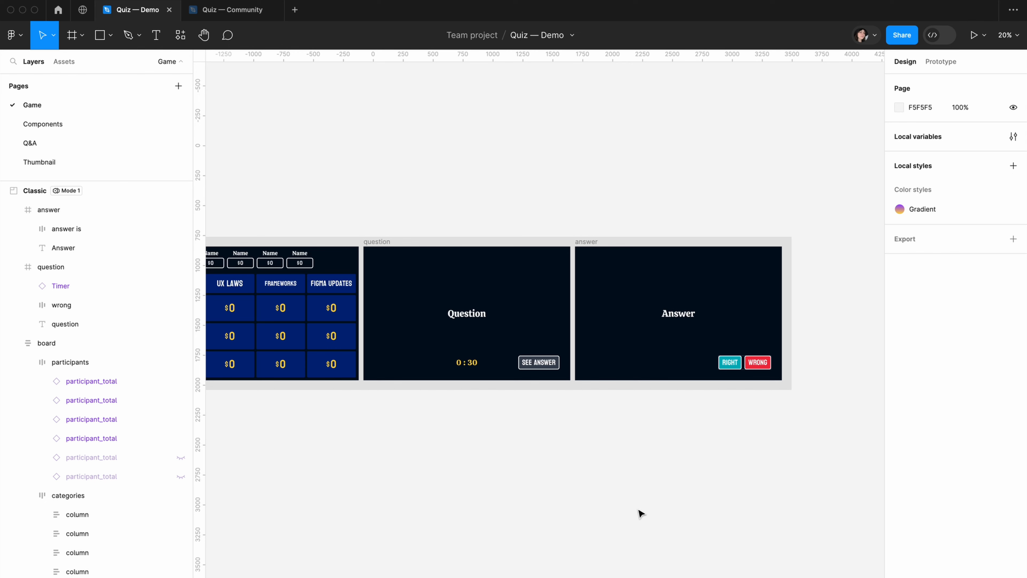
key(shift+1)
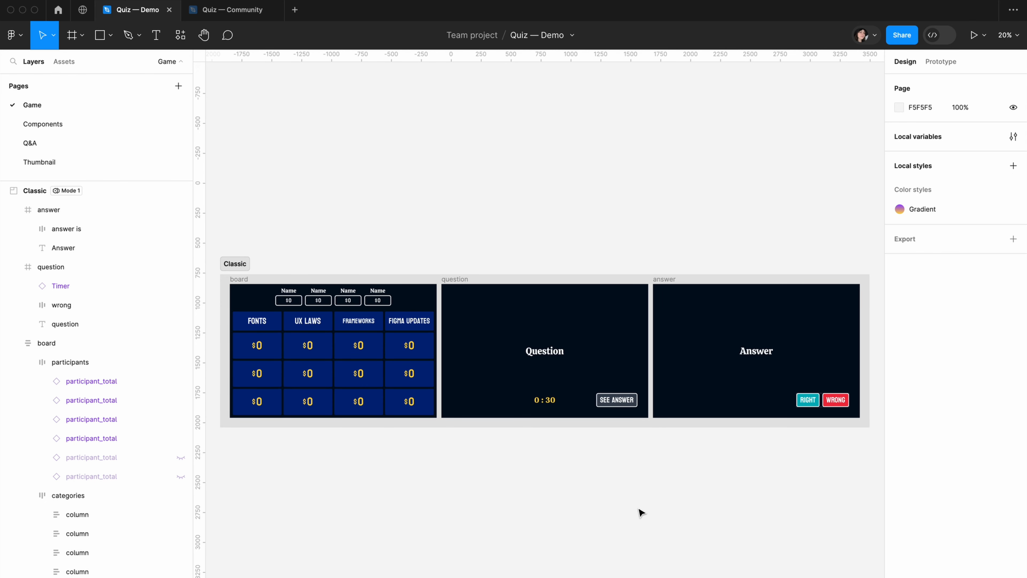
click(544, 353)
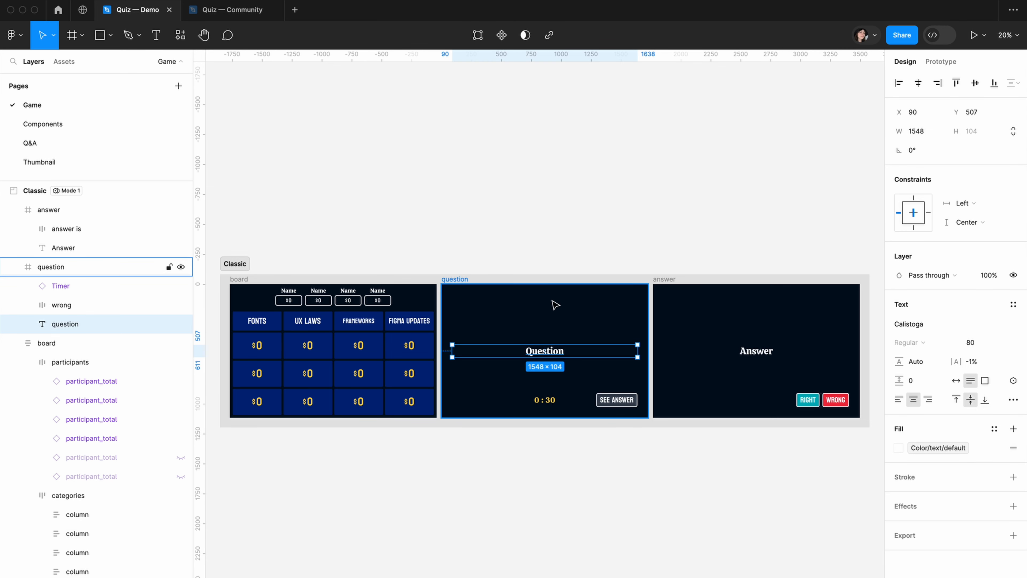
click(1013, 380)
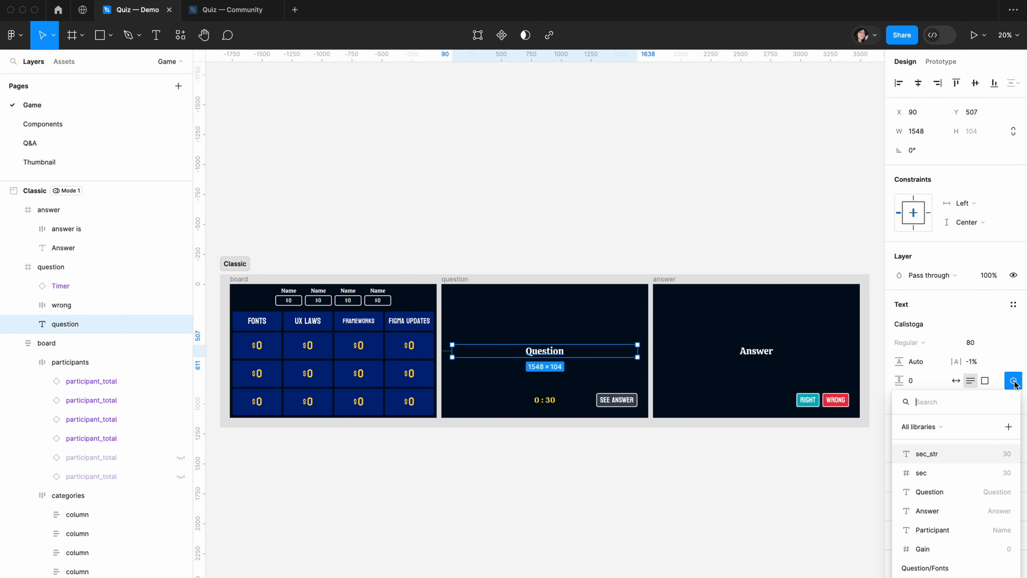
click(929, 492)
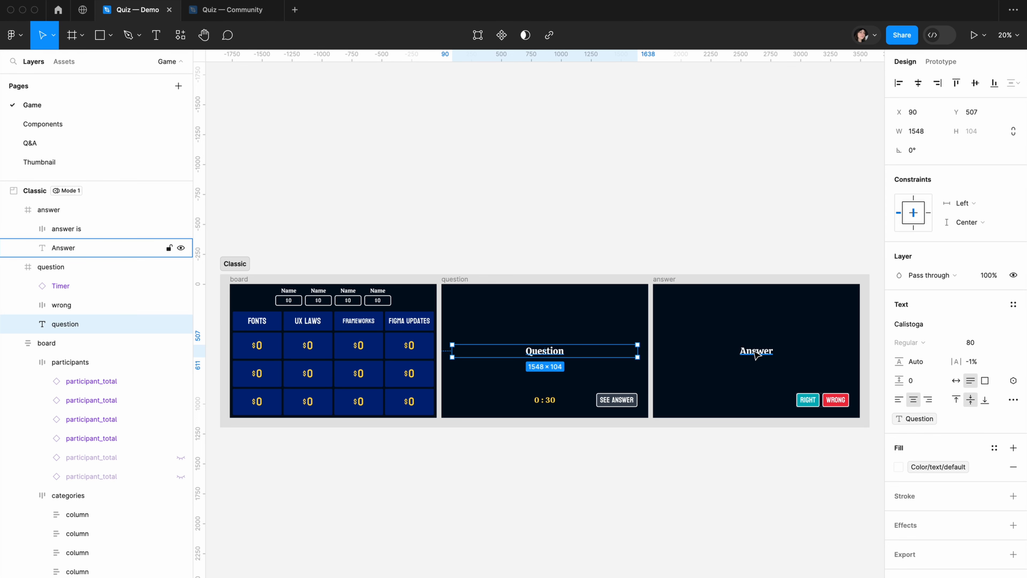
Bind the Answer text on the answer frame to the Answer string variable
click(755, 353)
click(1013, 382)
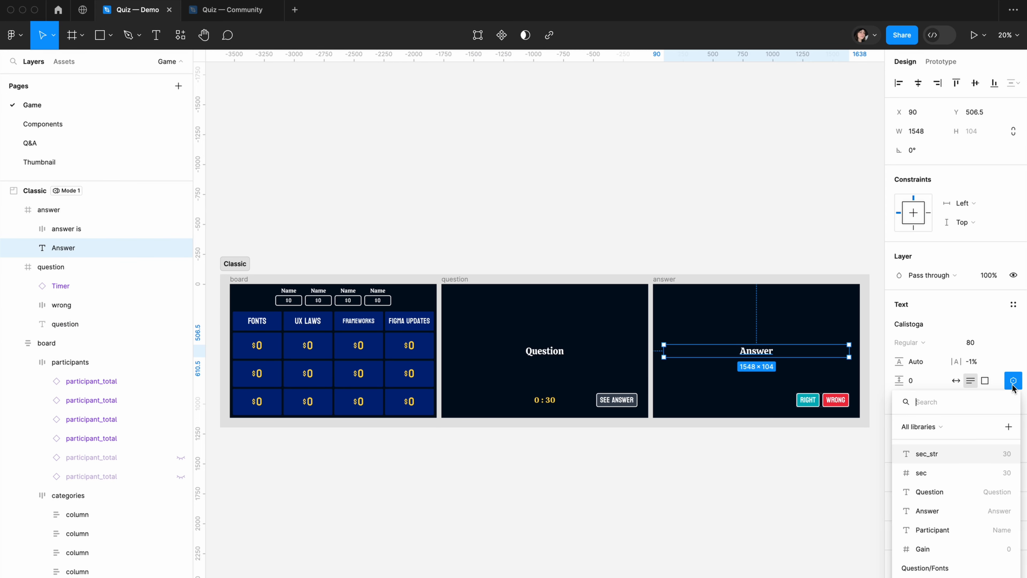
click(927, 511)
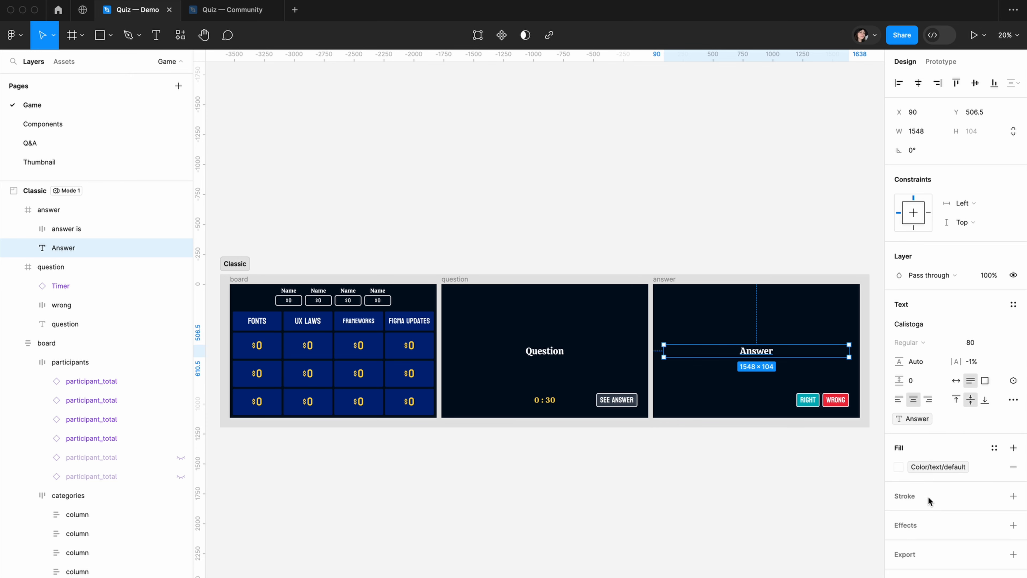
click(472, 454)
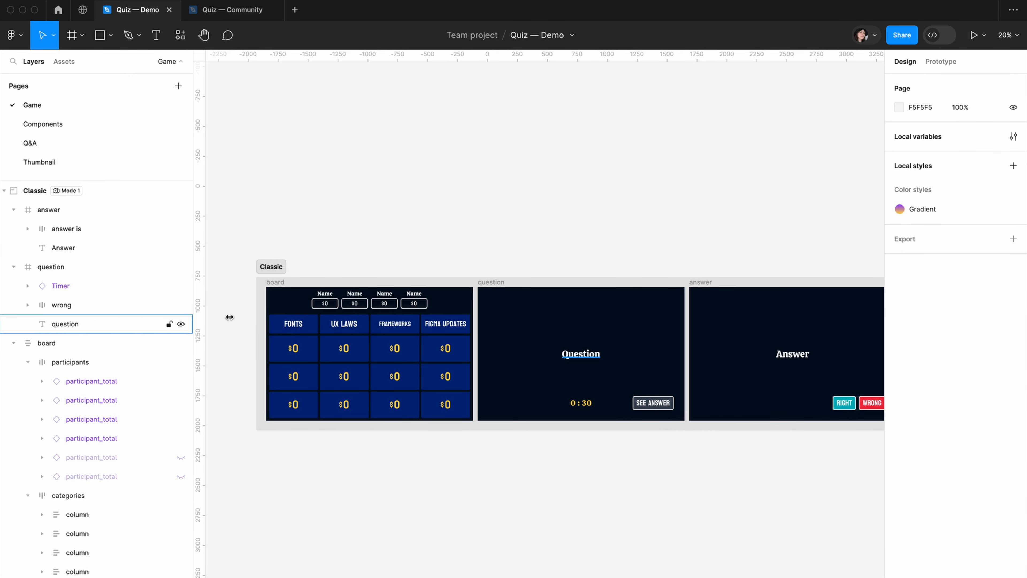
Bind the first participant's name text on the board to the variable Participant/Participant_1
scroll(311, 292, up, 8)
drag(376, 222, 466, 176)
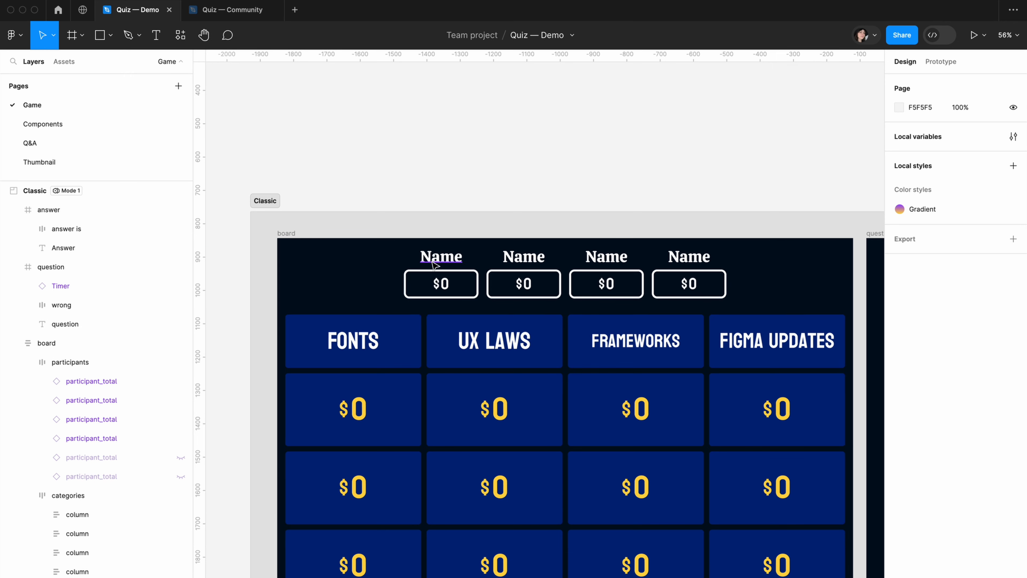
click(440, 257)
click(1013, 352)
text(part)
click(938, 464)
Bind the second participant's name text on the board to the variable Participant/Participant_2
super+click(523, 257)
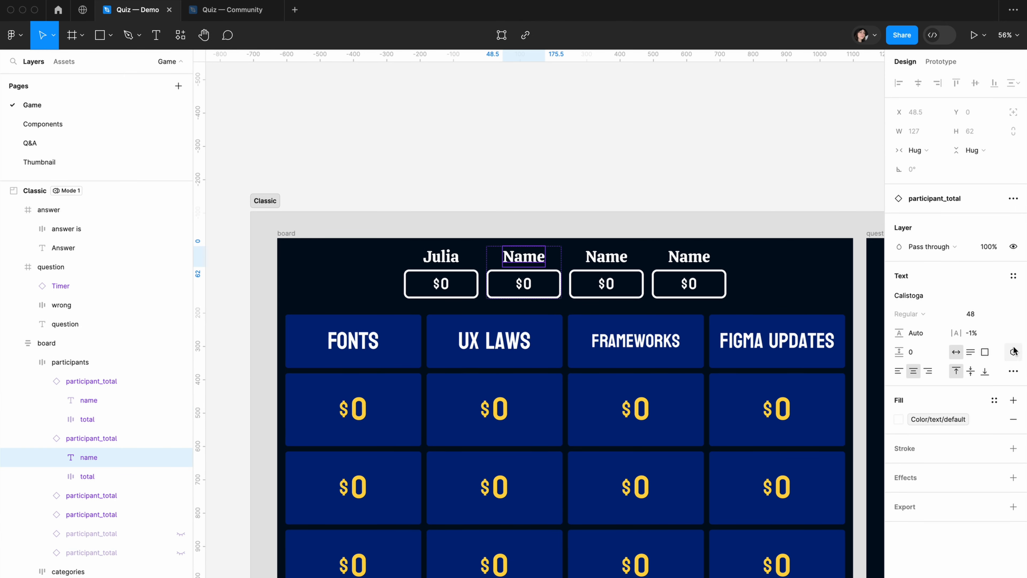
click(1013, 352)
text(part)
click(938, 482)
Bind the third participant's name text on the board to the variable Participant/Participant_3
super+click(606, 257)
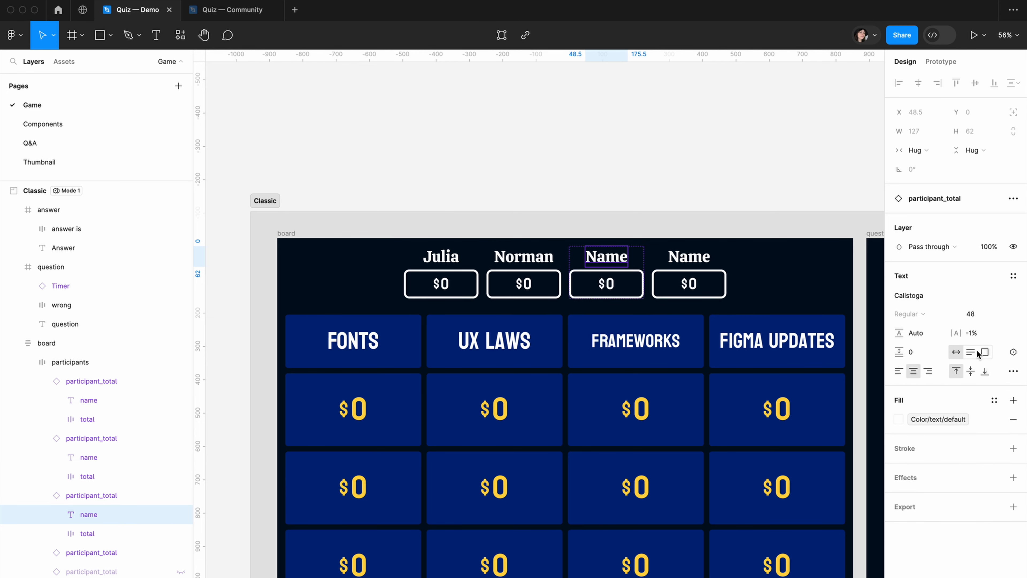
click(1013, 351)
text(part)
click(970, 500)
Bind the fourth participant's name text on the board to the variable Participant/Participant_4
super+click(689, 257)
click(1013, 351)
text(part)
click(961, 520)
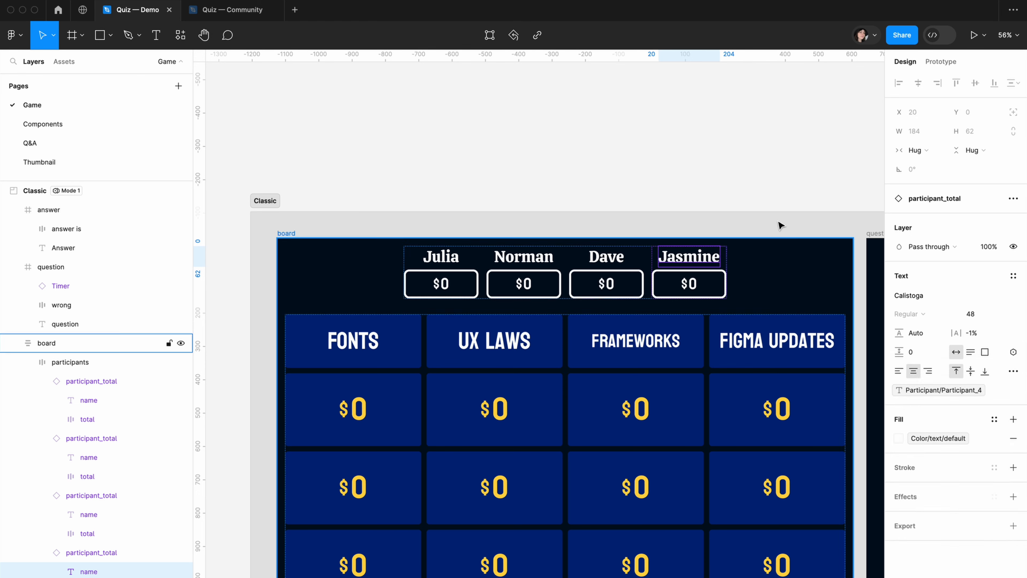
click(724, 147)
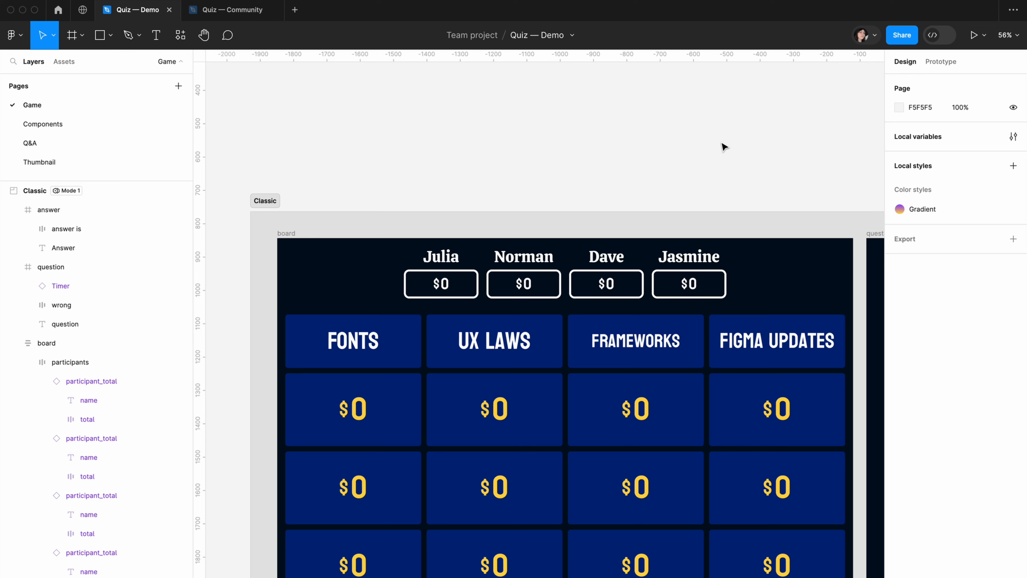
Try a different participant name as the value of the local variable Participant_1
click(1014, 136)
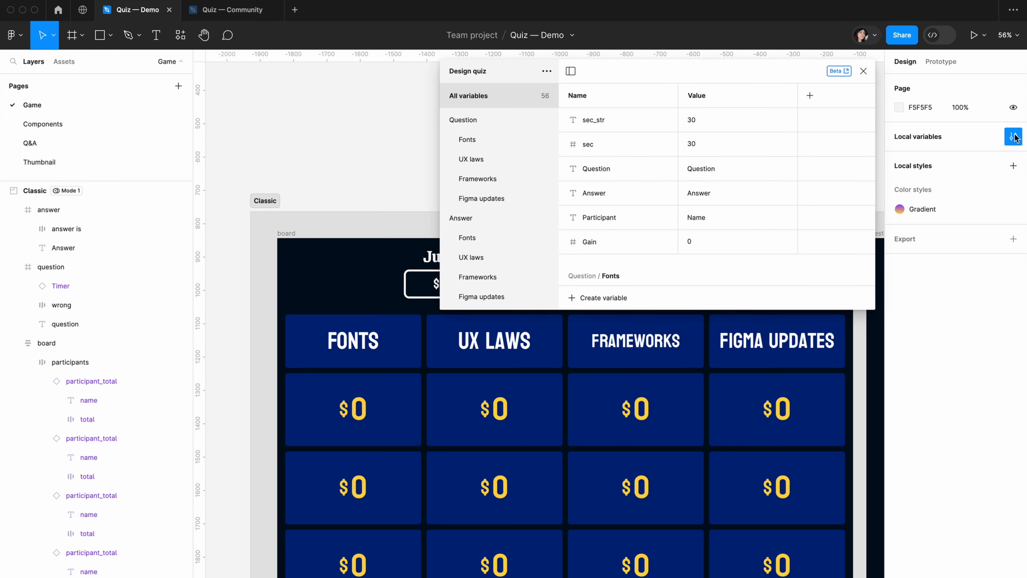
scroll(470, 229, down, 5)
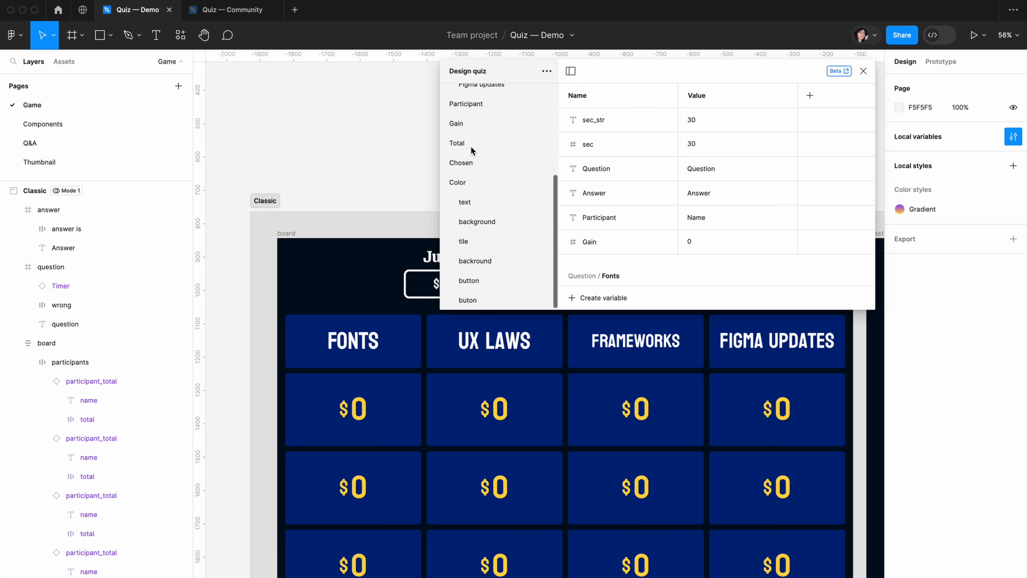
scroll(471, 147, up, 2)
click(462, 179)
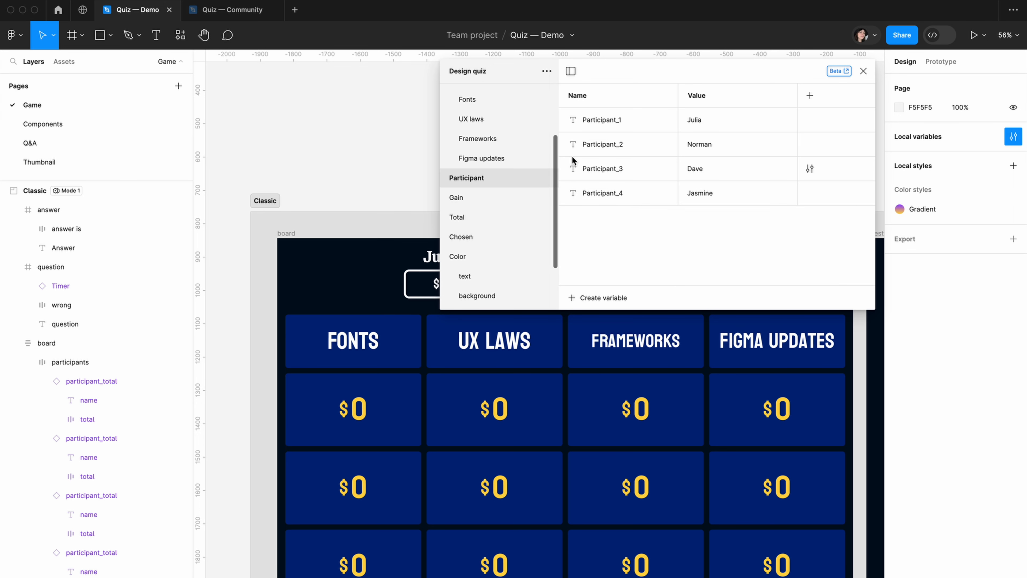
double_click(714, 117)
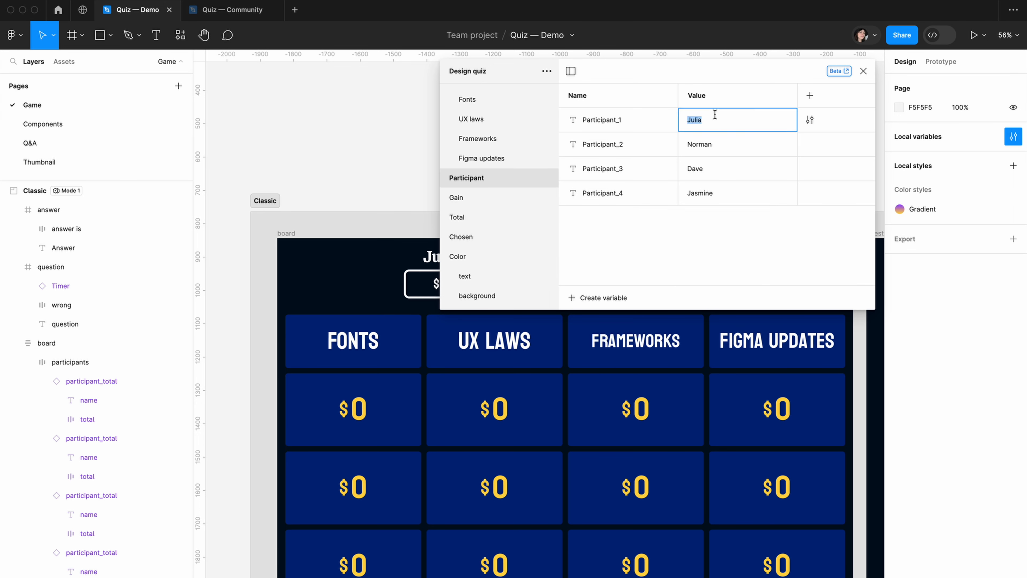
key(Return)
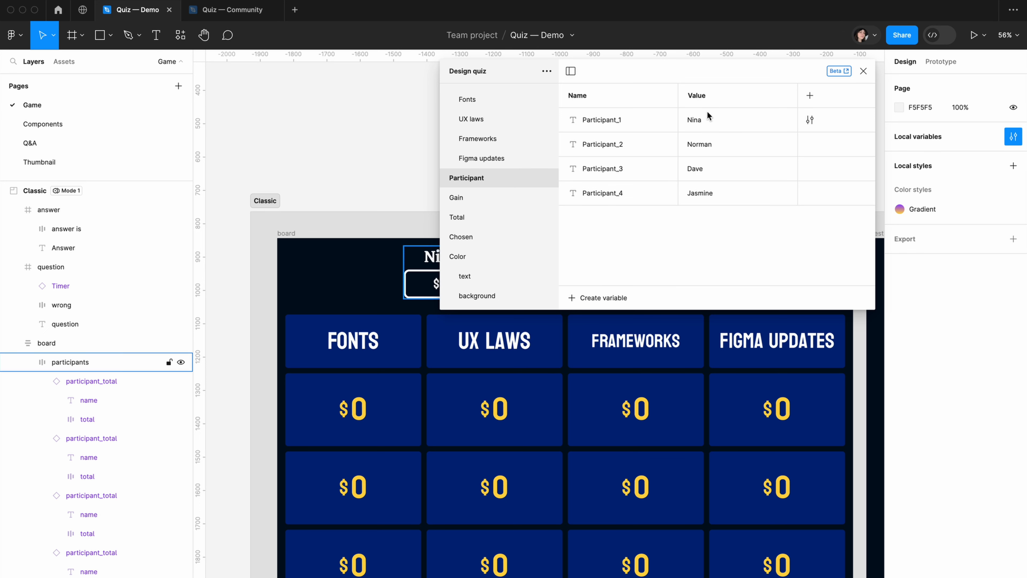
scroll(268, 203, right, 5)
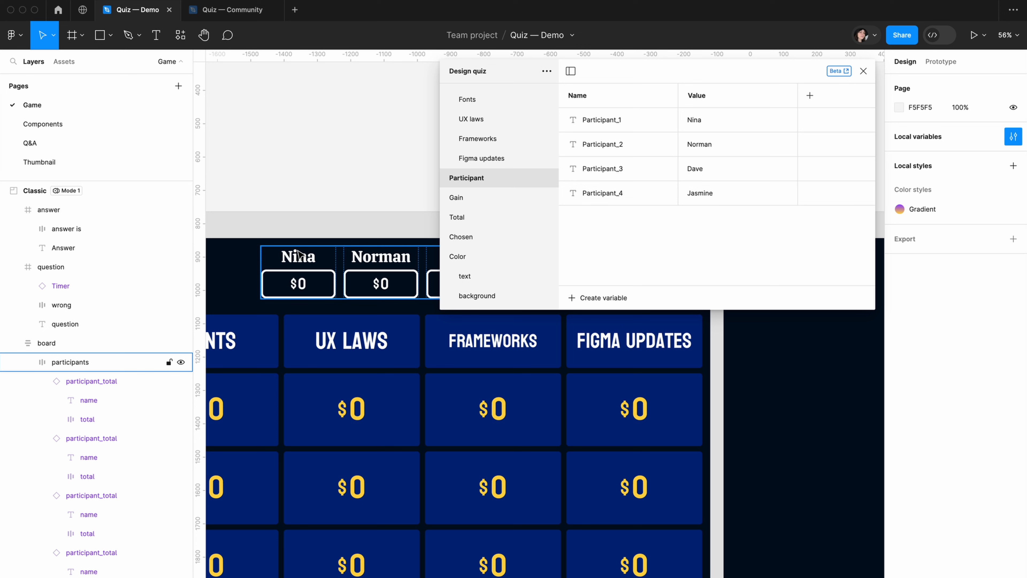
Restore the original participant name as the value of Participant_1 and close the local variables
double_click(724, 118)
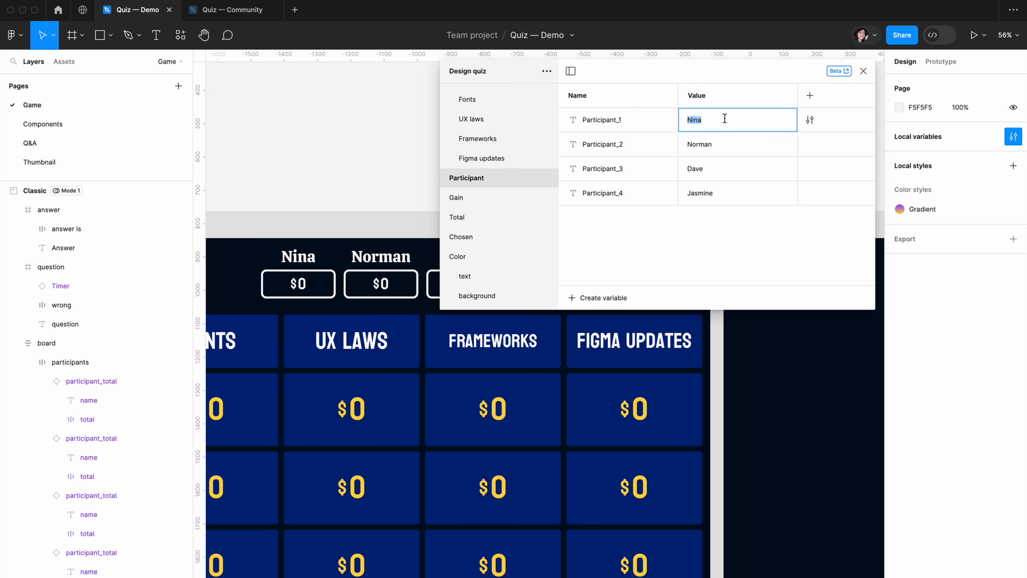
text(Jul)
key(Return)
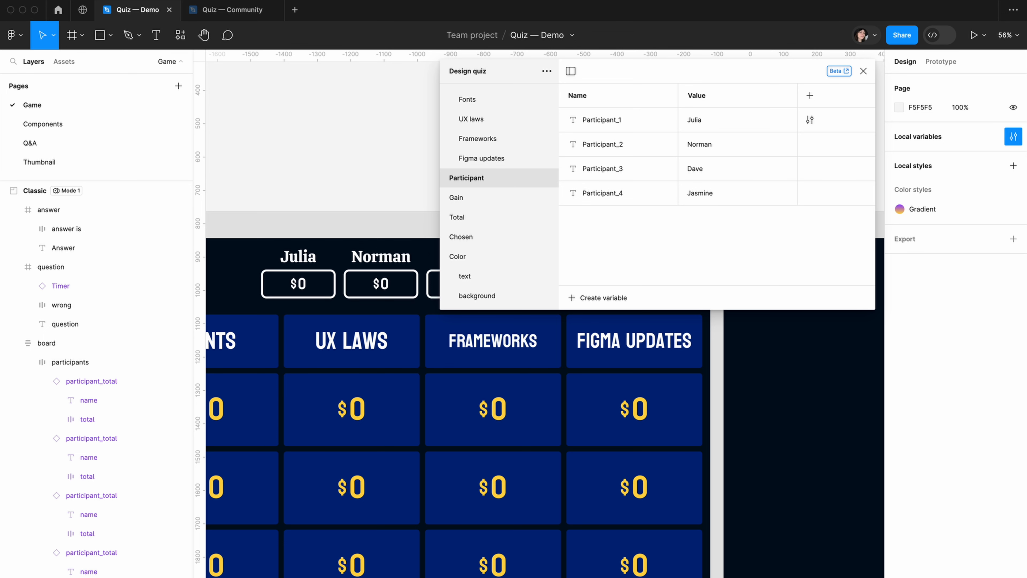
click(864, 71)
Bind the Chosen property of the first and second participant_total instances on the board to Chosen_1 and Chosen_2 respectively
scroll(671, 165, left, 3)
scroll(671, 165, down, 1)
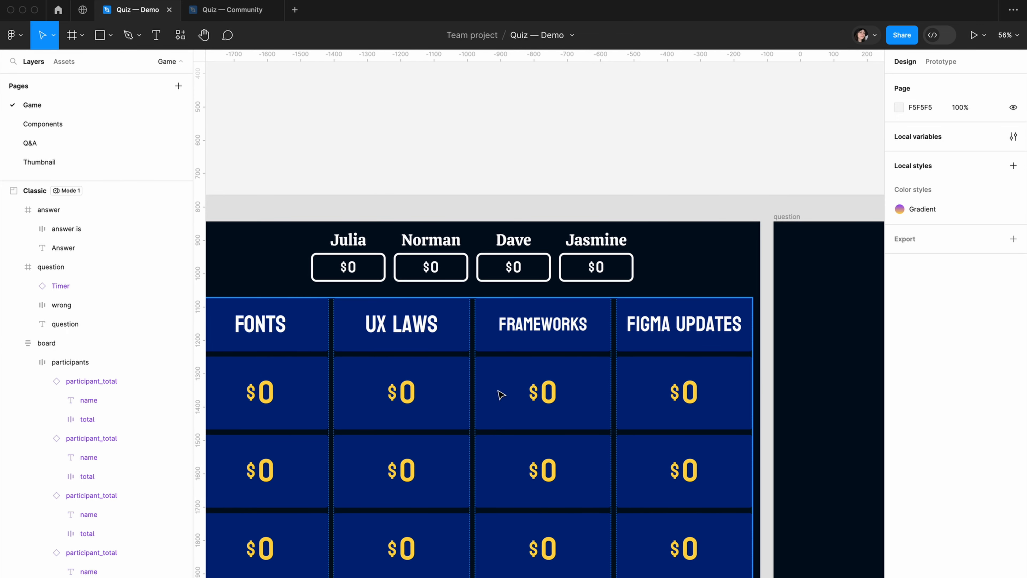
double_click(374, 269)
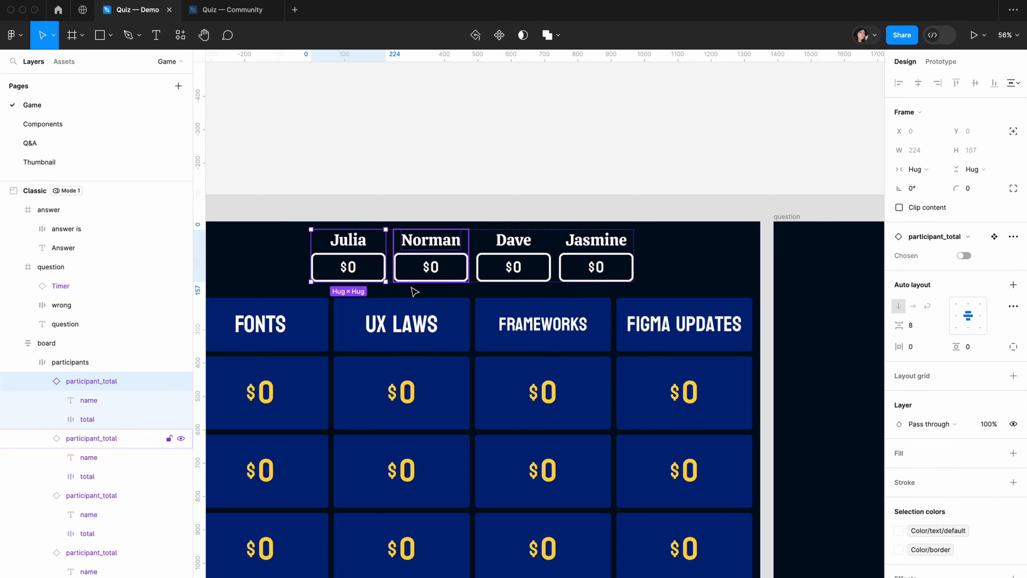
mouse_move(992, 256)
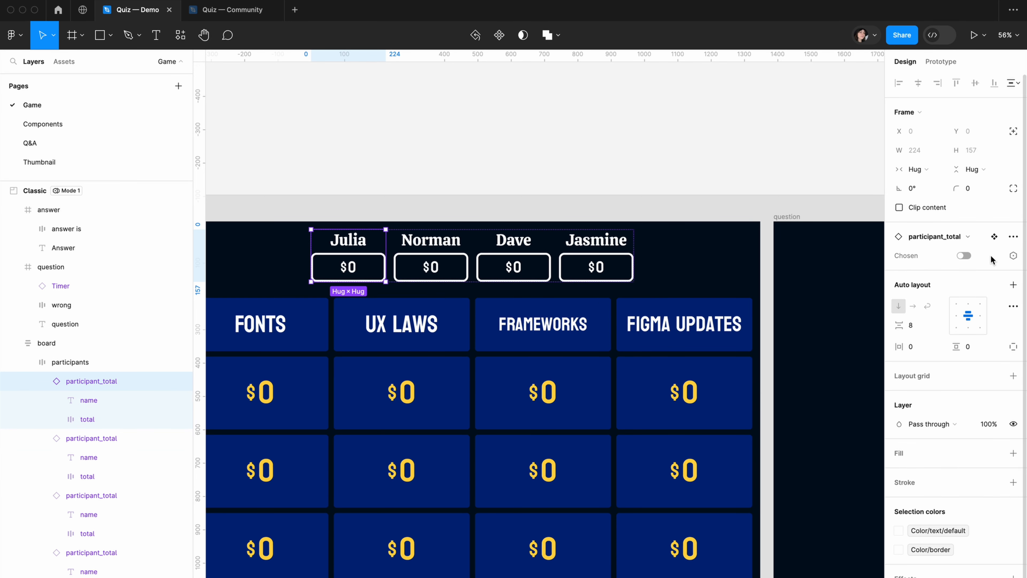
click(1012, 256)
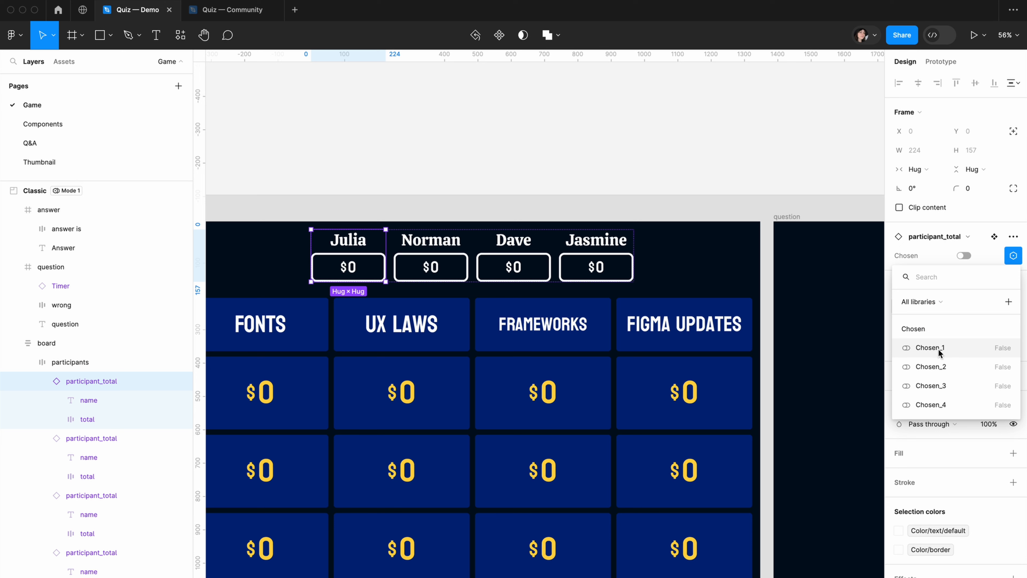
click(929, 348)
key(Tab)
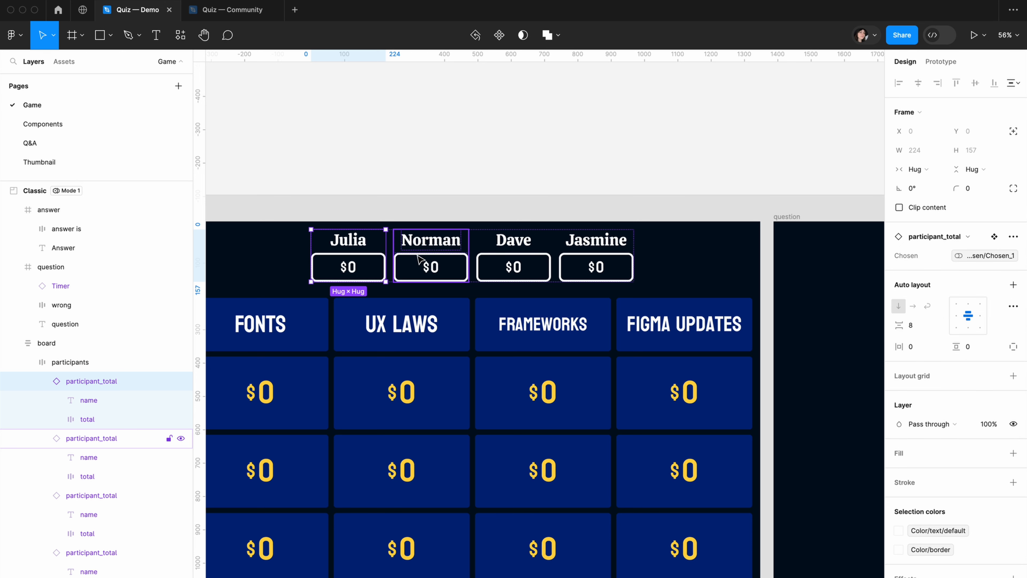
click(1013, 255)
click(926, 370)
Bind the Chosen property of the third and fourth participant_total instances to Chosen_3 and Chosen_4 respectively
key(Tab)
click(1013, 255)
click(964, 385)
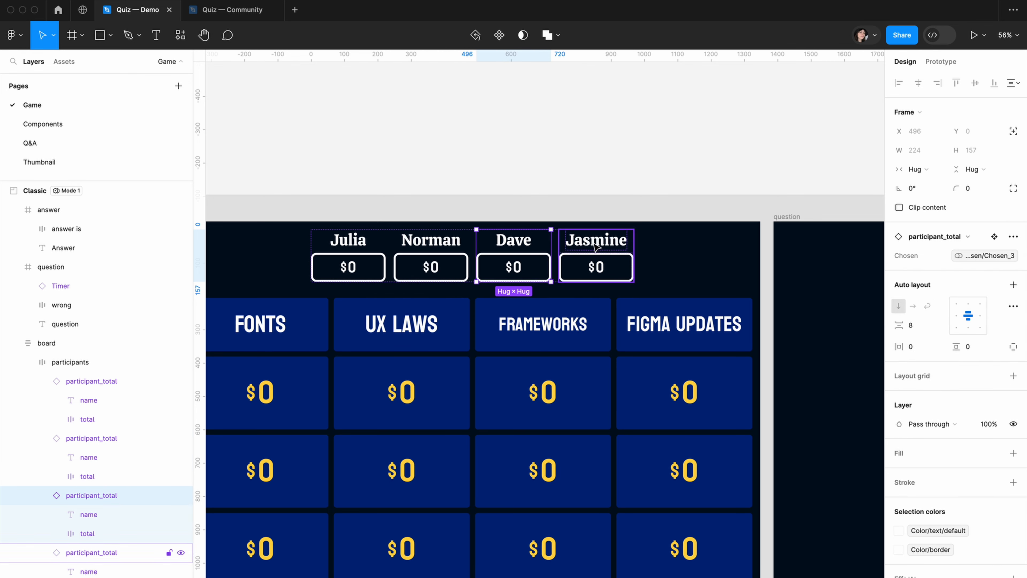
click(596, 248)
click(1012, 256)
click(958, 404)
Bind the number in the first participant's total on the board to the variable Total/Total_1
click(519, 267)
key(shift+Tab)
key(shift+Tab)
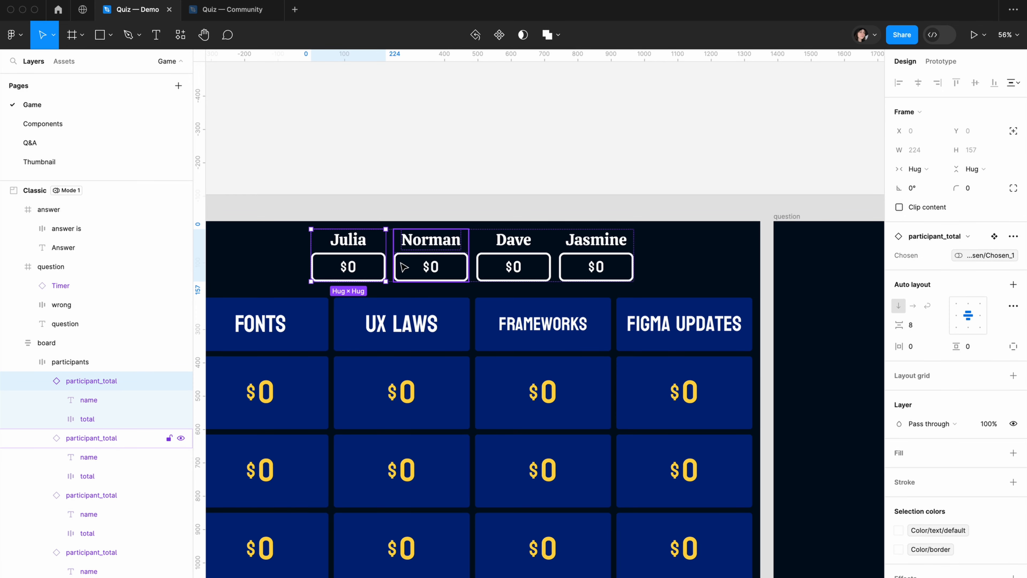
double_click(355, 270)
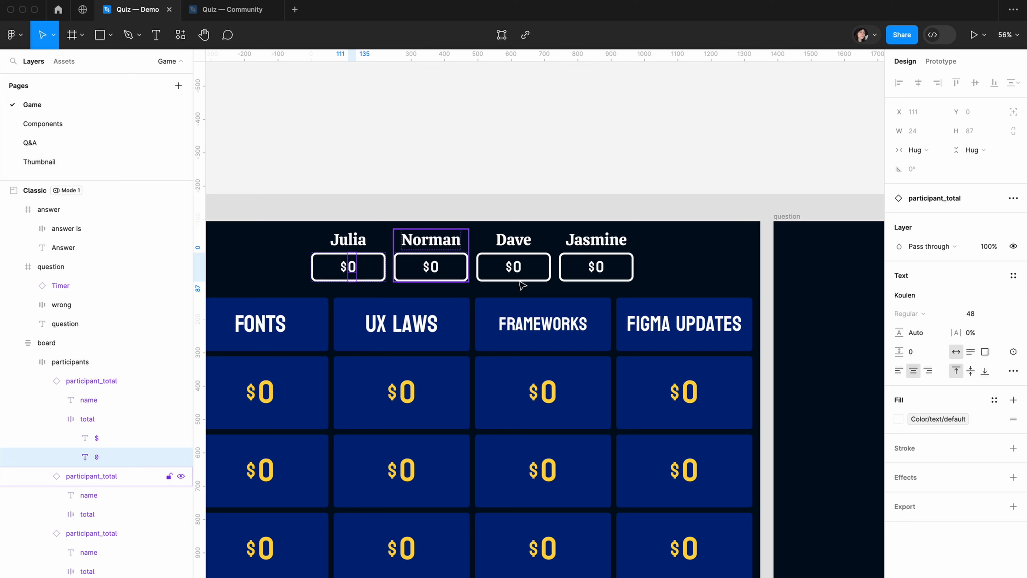
click(1012, 351)
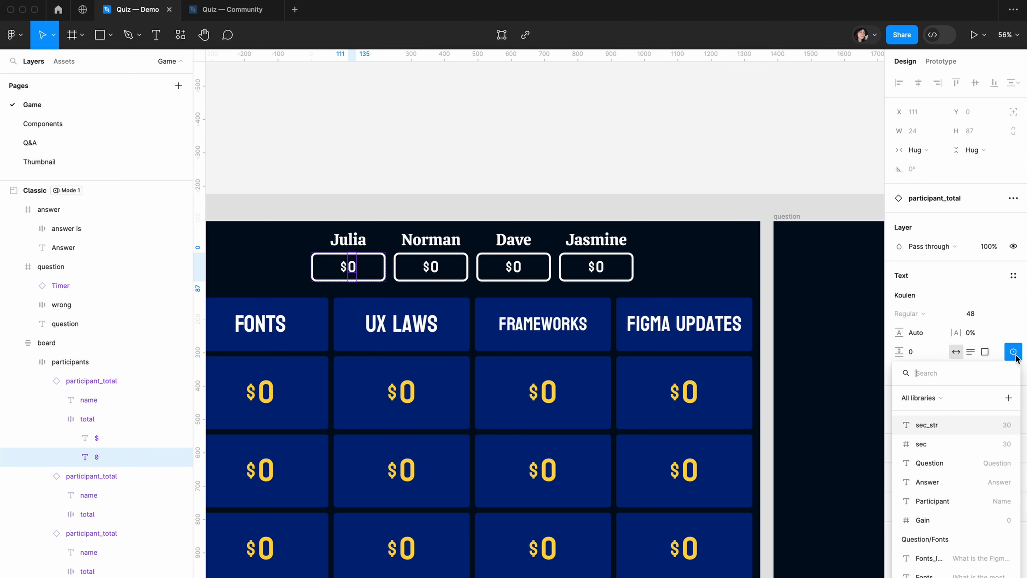
text(tot)
click(946, 445)
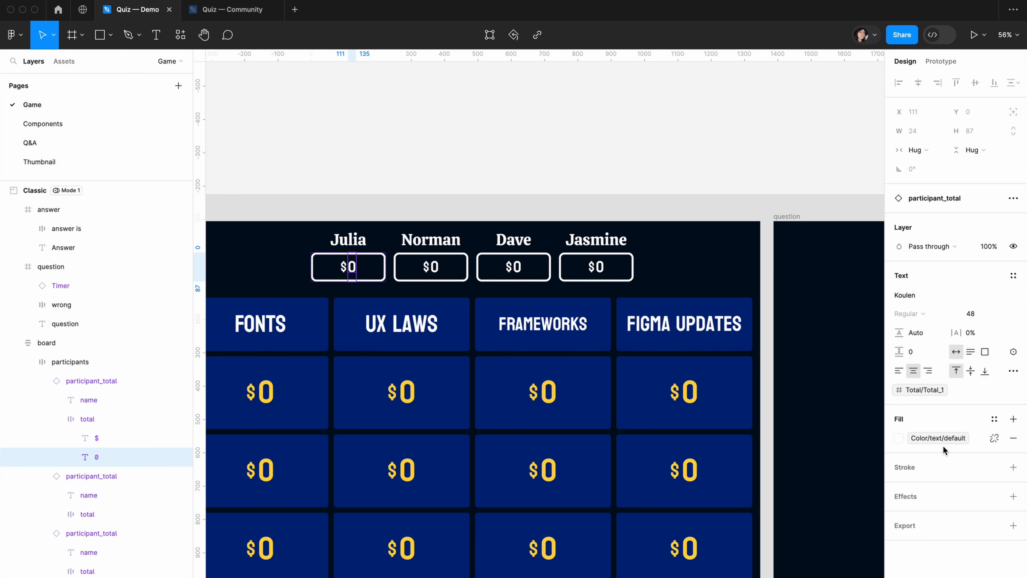
Bind the second and third participants' total numbers to the variables Total/Total_2 and Total/Total_3 respectively
click(434, 267)
click(1013, 352)
text(tot)
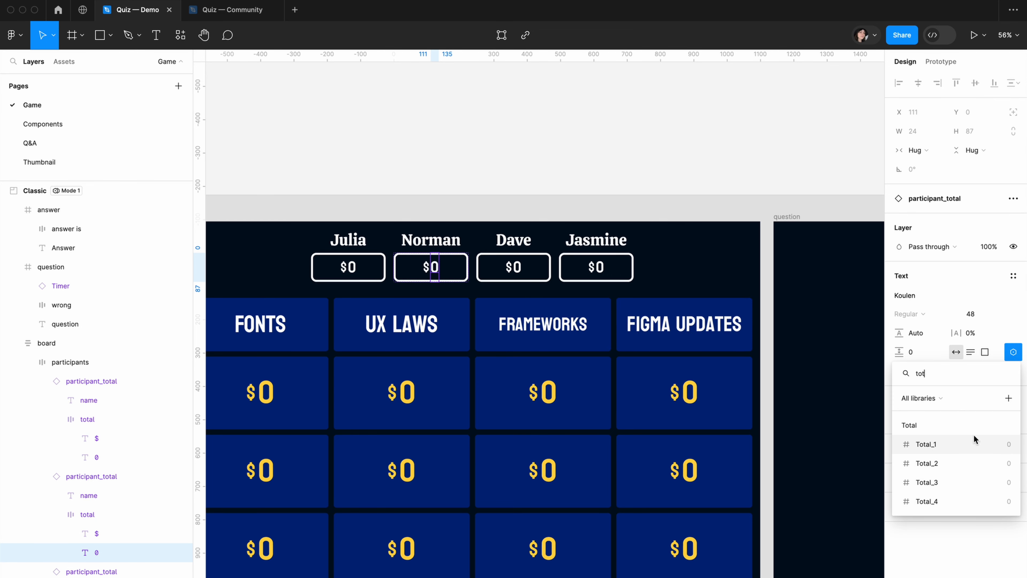
click(971, 463)
click(518, 267)
click(1012, 352)
text(tot)
click(929, 481)
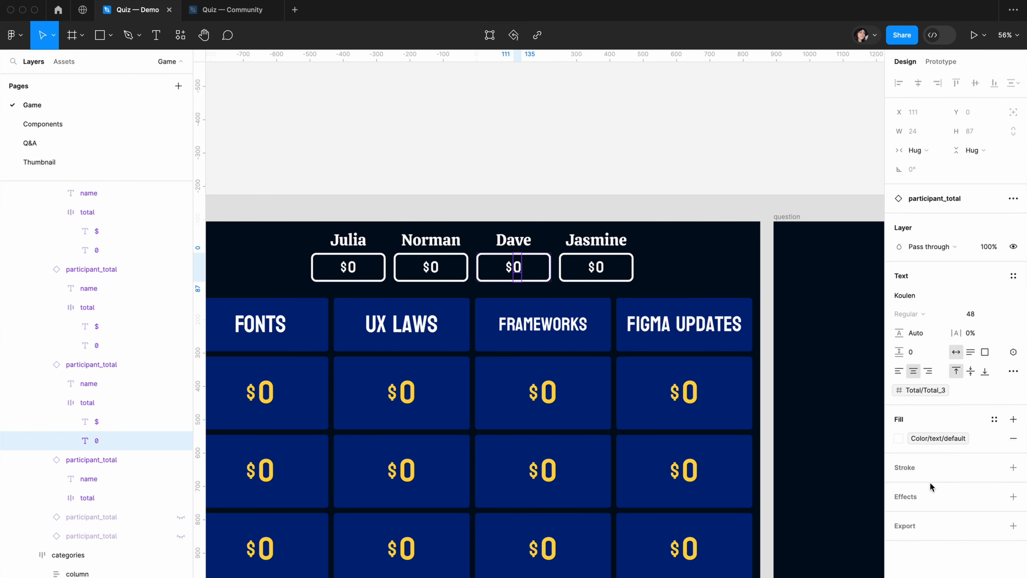
Bind the fourth participant's total number to the variable Total/Total_4 and clear the selection
click(600, 266)
click(1014, 352)
text(tot)
click(927, 501)
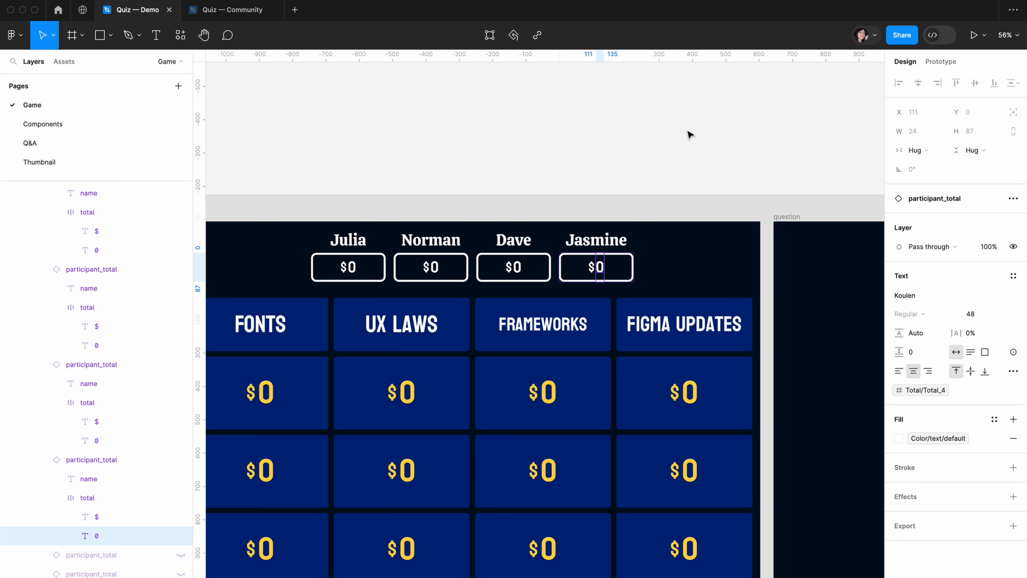
click(683, 131)
Bind the first price number in the Fonts column to the variable Gain/Gain_low
drag(664, 137, 660, 164)
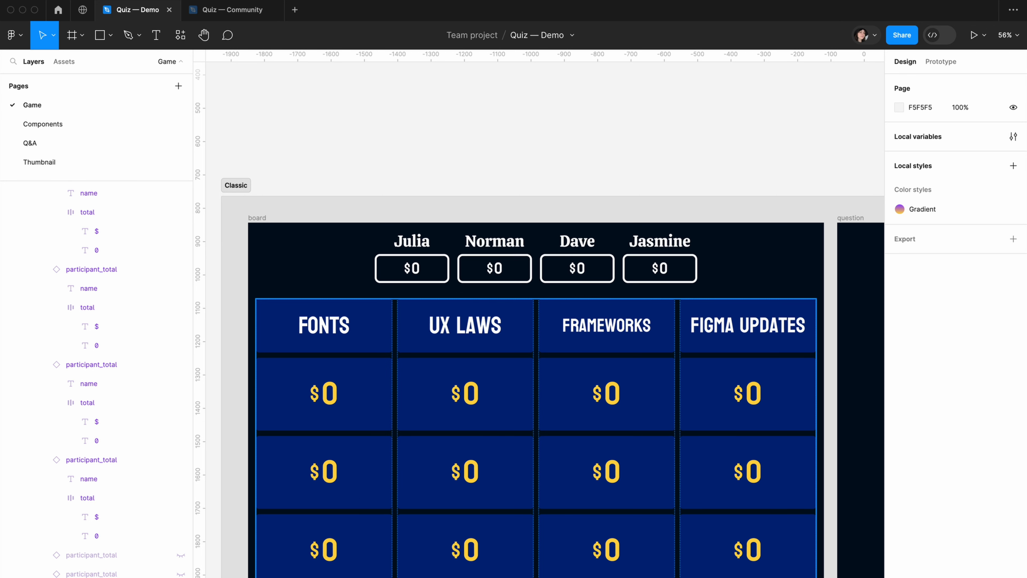
super+click(329, 393)
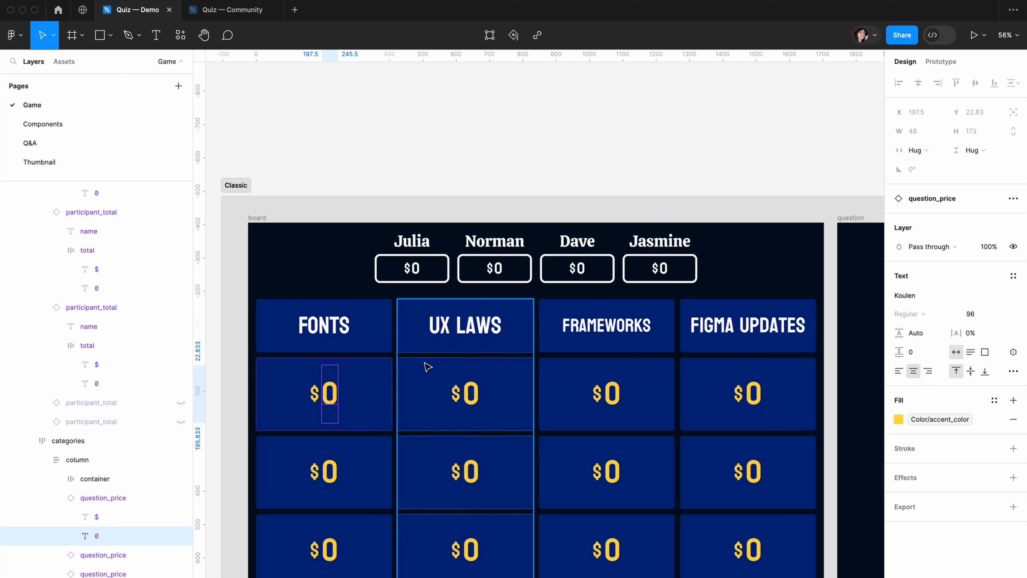
click(1015, 351)
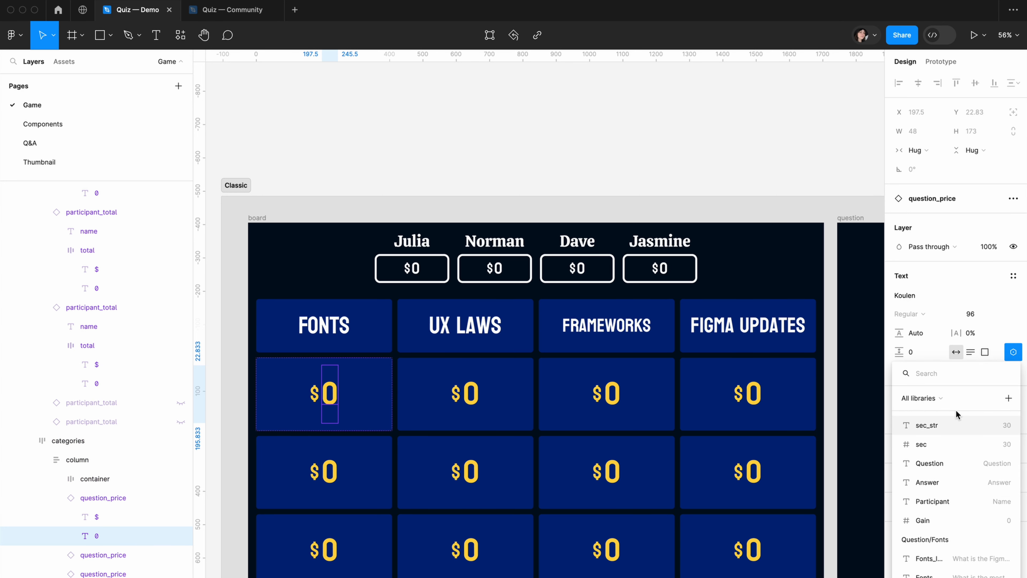
text(gain)
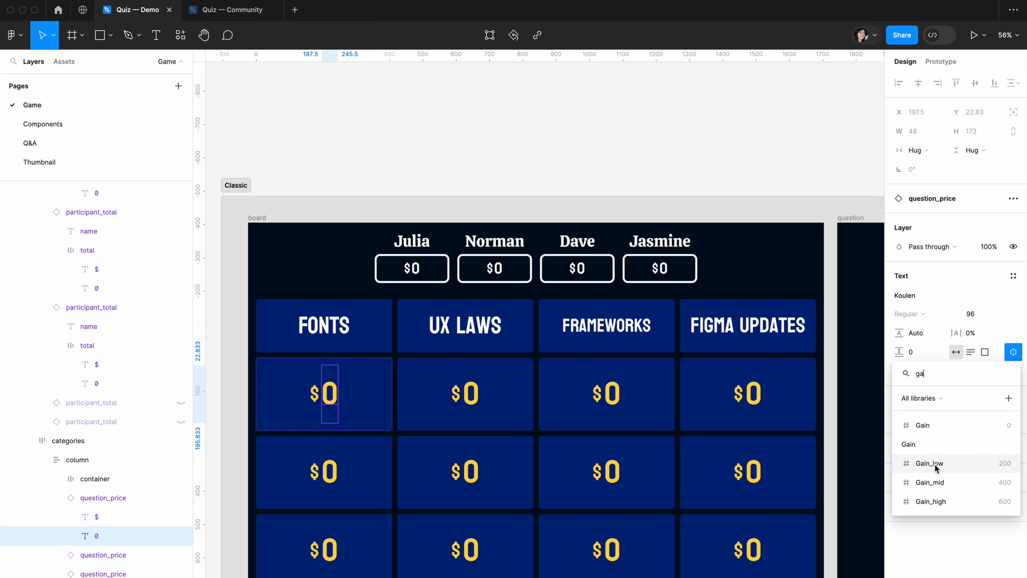
click(935, 465)
Bind the second and third price numbers in the Fonts column to Gain/Gain_mid and Gain/Gain_high respectively
click(331, 470)
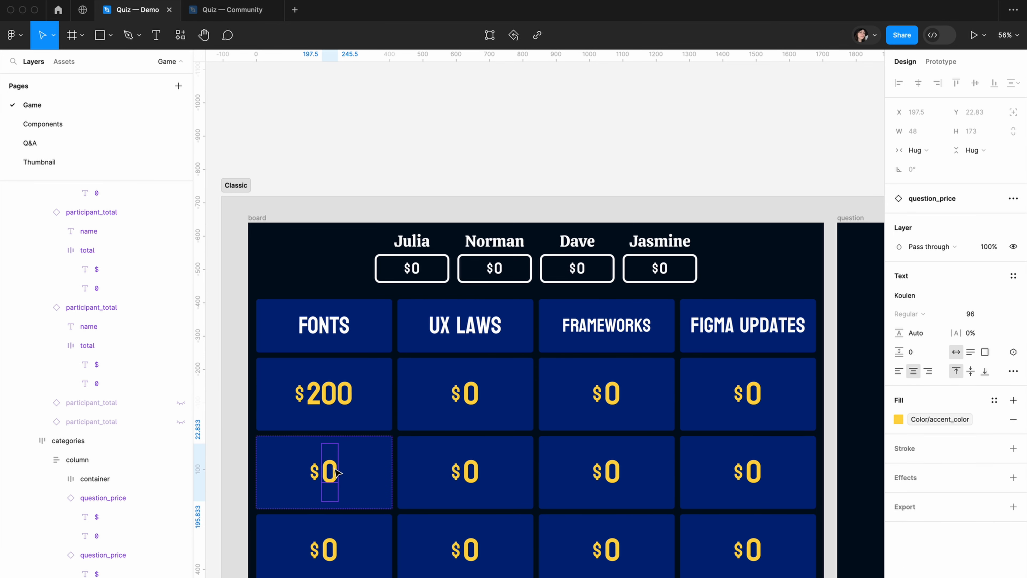
click(1018, 355)
text(gain)
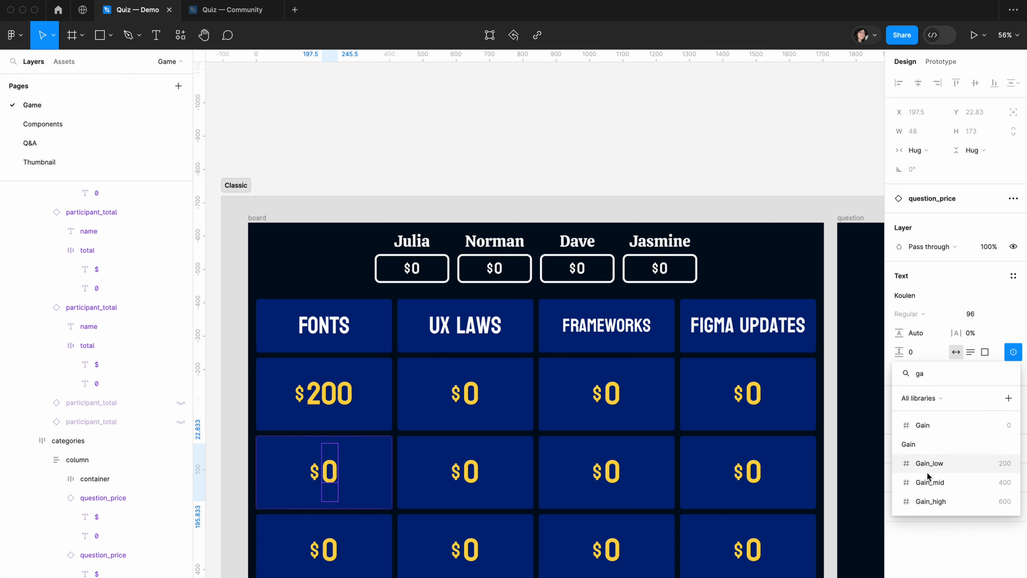
click(927, 467)
click(330, 556)
click(1013, 351)
text(ga)
click(931, 500)
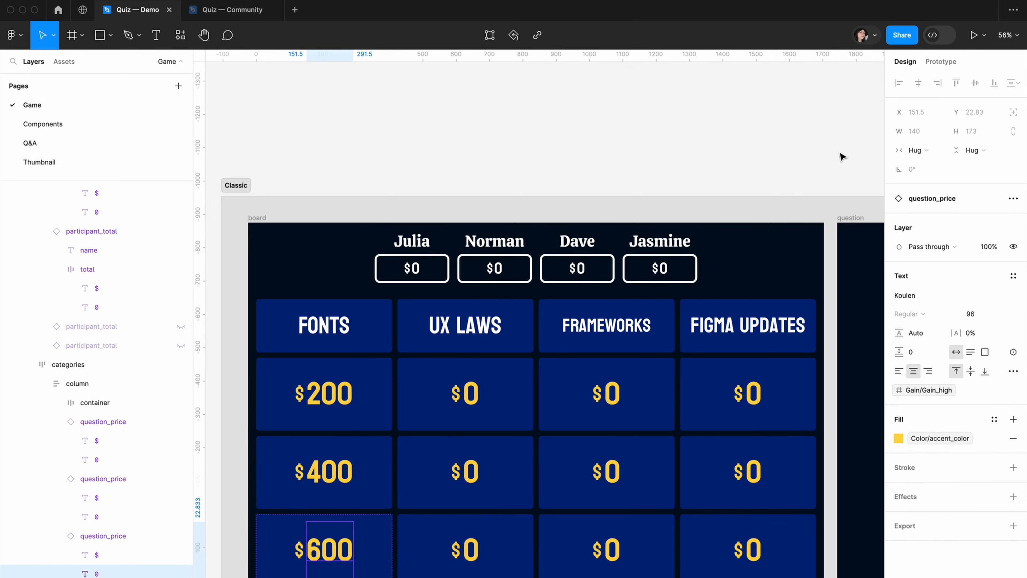
Bind the three price numbers in the UX Laws column to Gain_low, Gain_mid and Gain_high from the first row down
click(841, 157)
click(1012, 351)
click(926, 461)
click(484, 477)
click(1012, 351)
click(925, 479)
click(1013, 351)
click(931, 501)
Bind the three price numbers in the Frameworks column to Gain_low, Gain_mid and Gain_high from the first row down
click(613, 393)
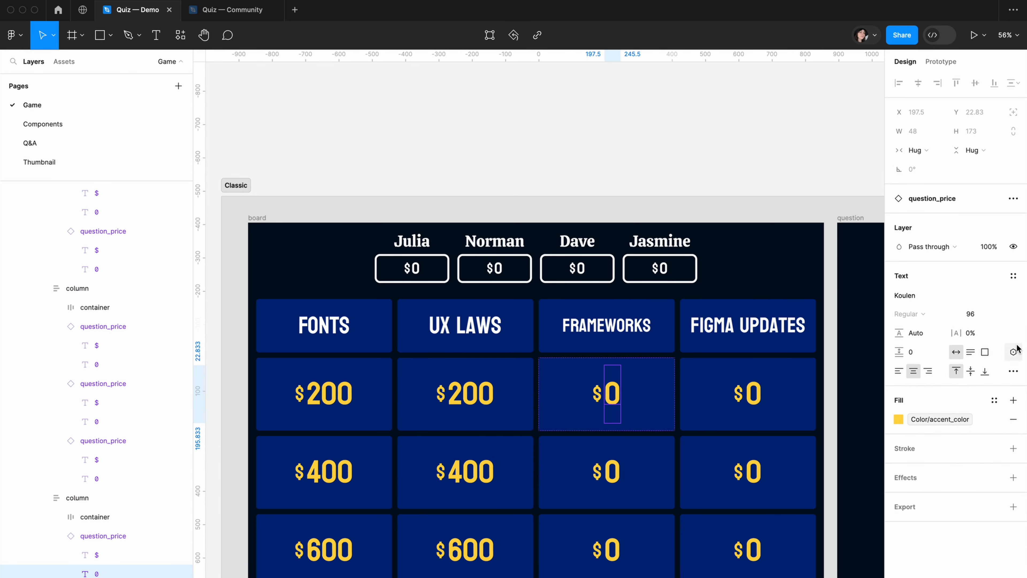
click(1013, 351)
click(925, 462)
click(612, 471)
click(1013, 351)
click(925, 482)
click(613, 549)
click(1013, 352)
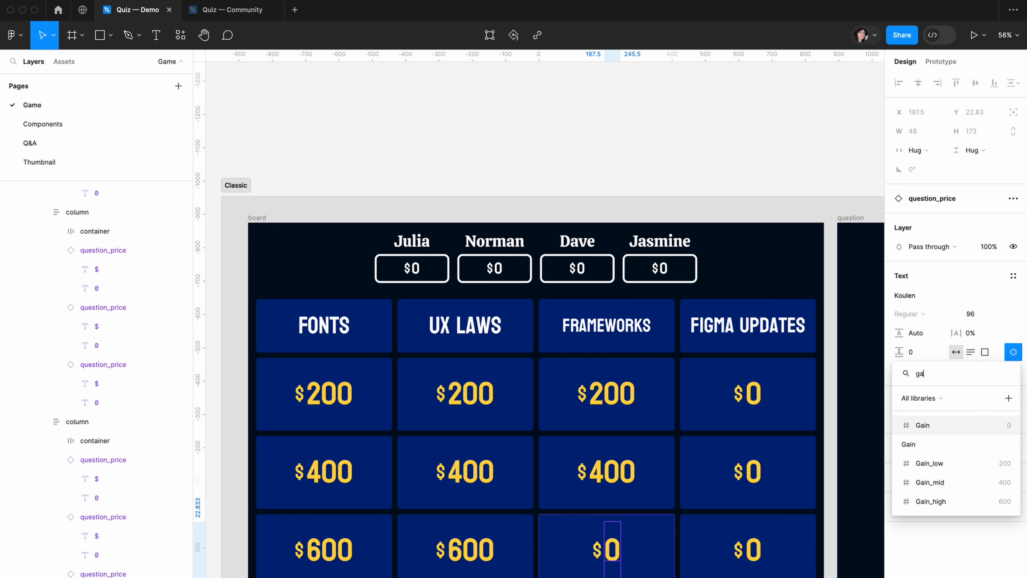
click(931, 500)
Bind the three price numbers in the Figma Updates column to Gain_low, Gain_mid and Gain_high from the first row down
click(753, 393)
click(1013, 351)
click(925, 463)
click(753, 472)
click(1013, 351)
click(930, 482)
click(753, 549)
click(1013, 351)
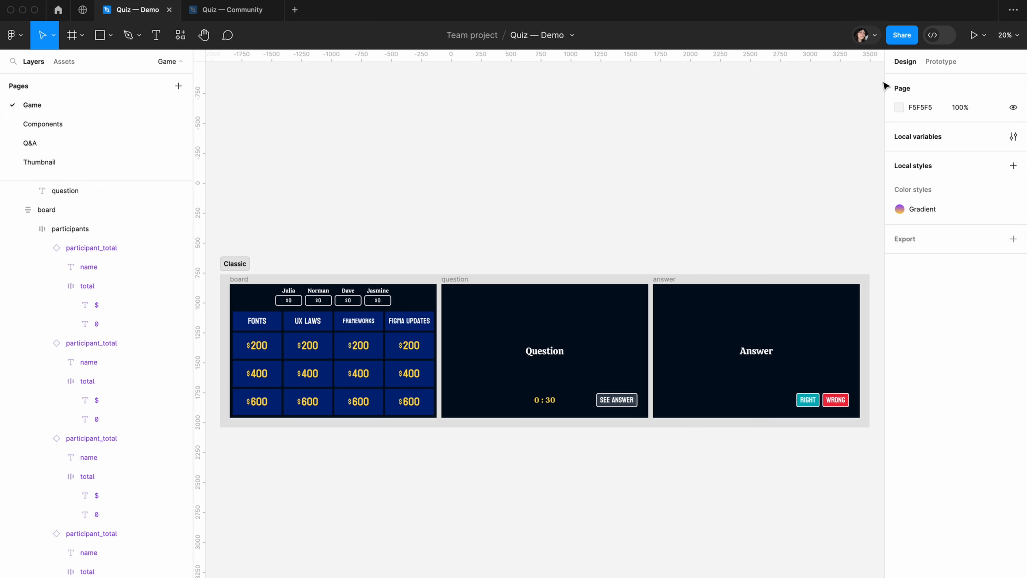
Add a click interaction to the first participant_total instance at the top of the board frame
click(940, 63)
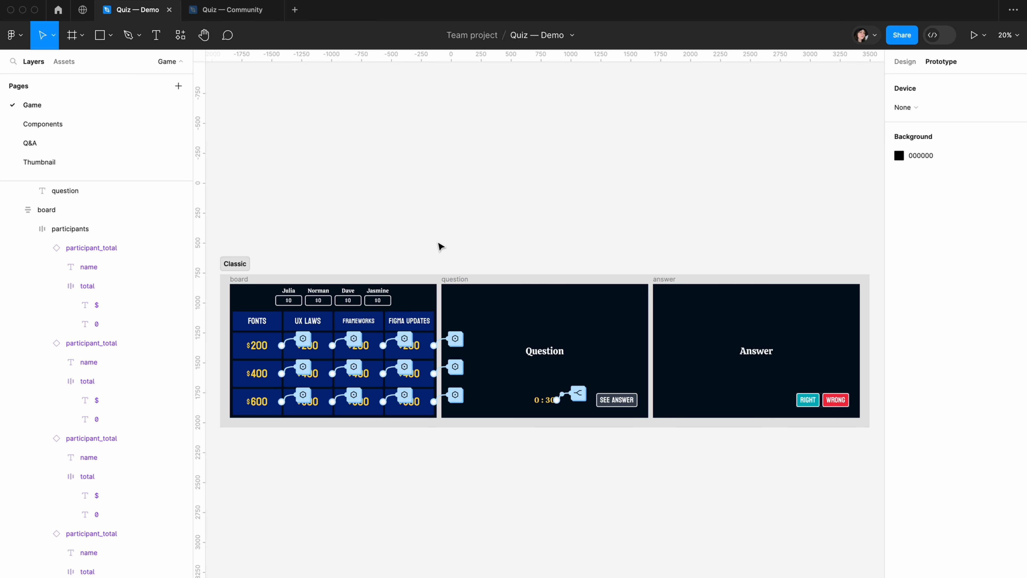
drag(356, 232, 400, 204)
scroll(404, 265, up, 4)
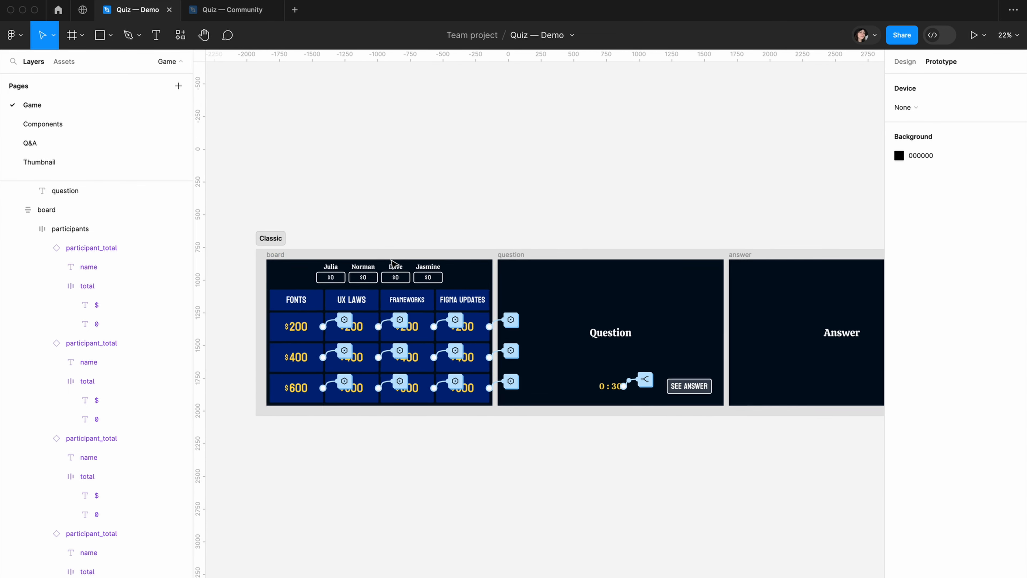
scroll(399, 210, up, 5)
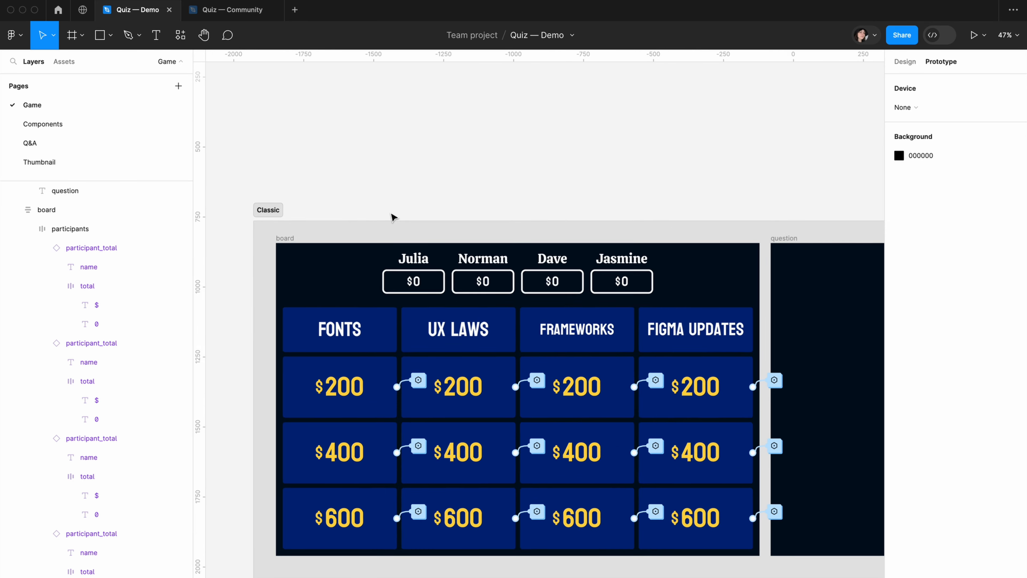
click(429, 274)
click(429, 274)
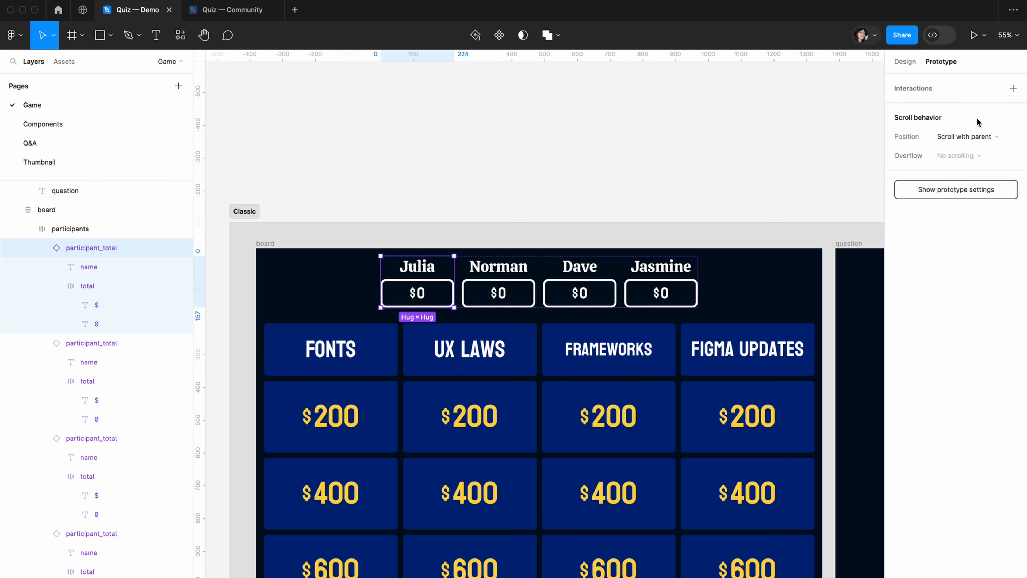
click(1013, 87)
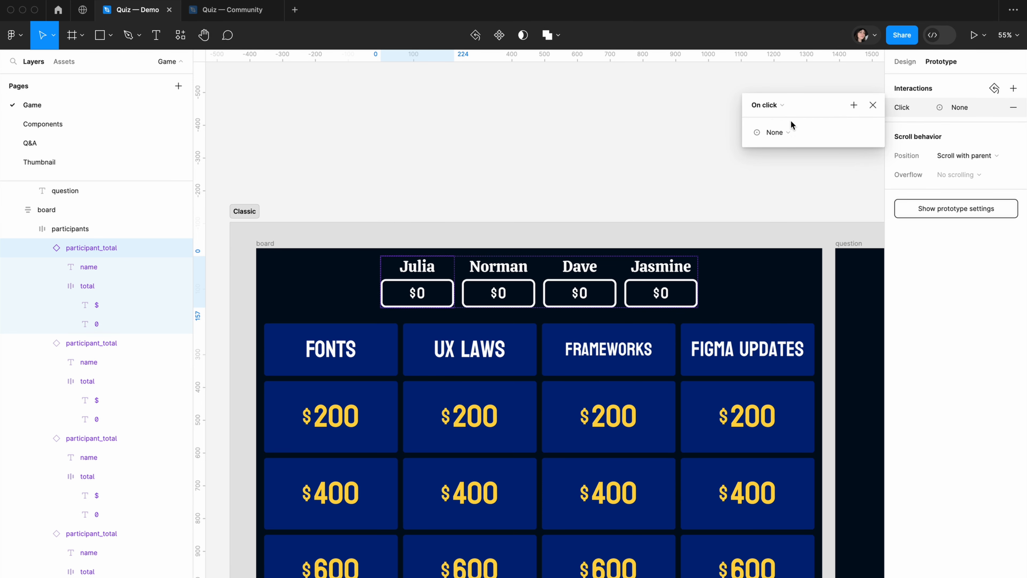
Make the first participant's click interaction set the Participant variable to Participant_1
click(780, 132)
click(781, 209)
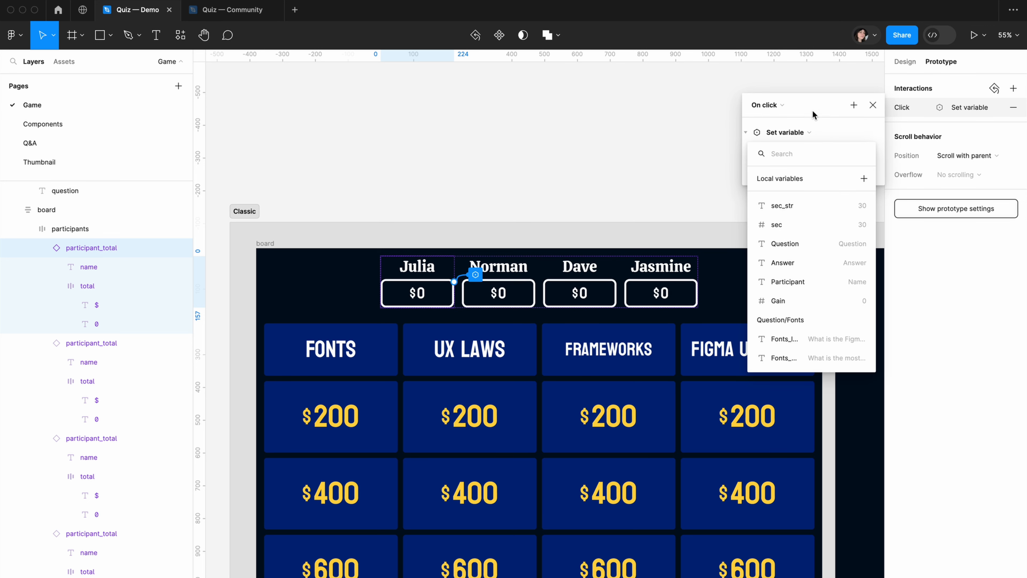
click(792, 283)
text(pa)
click(800, 284)
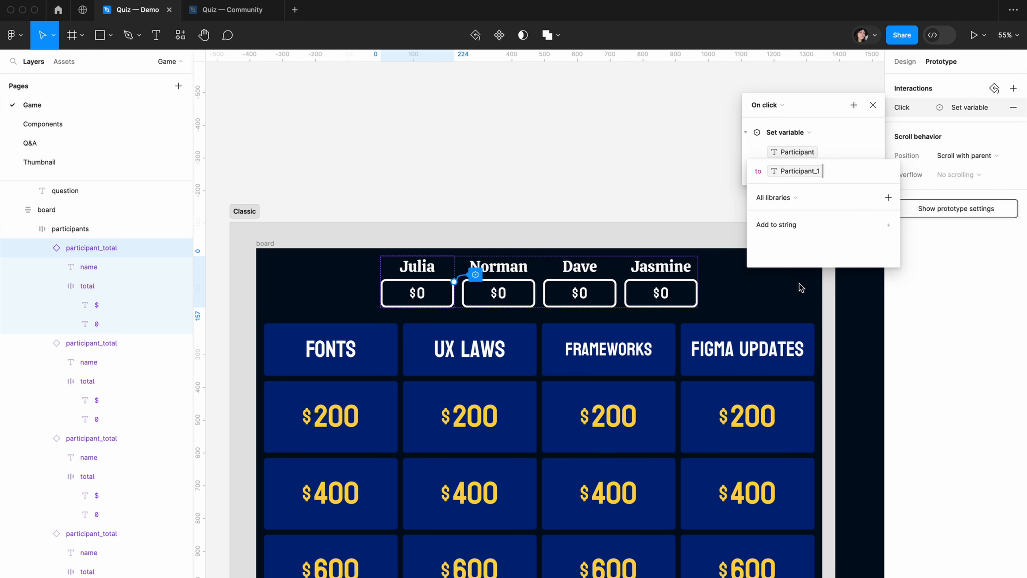
click(753, 149)
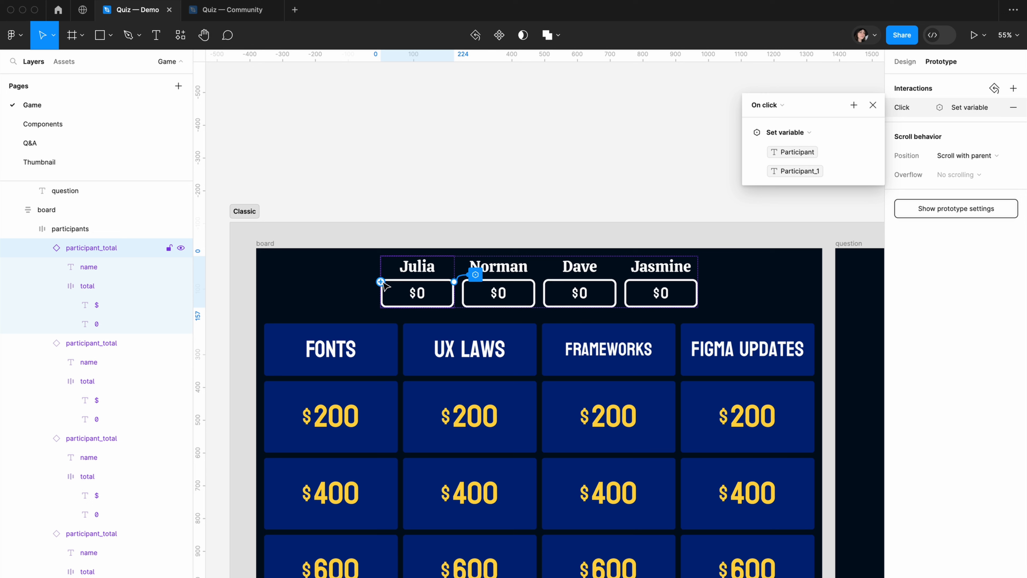
Add a Set variable action to the first participant's interaction that sets Chosen_1 to true
click(854, 104)
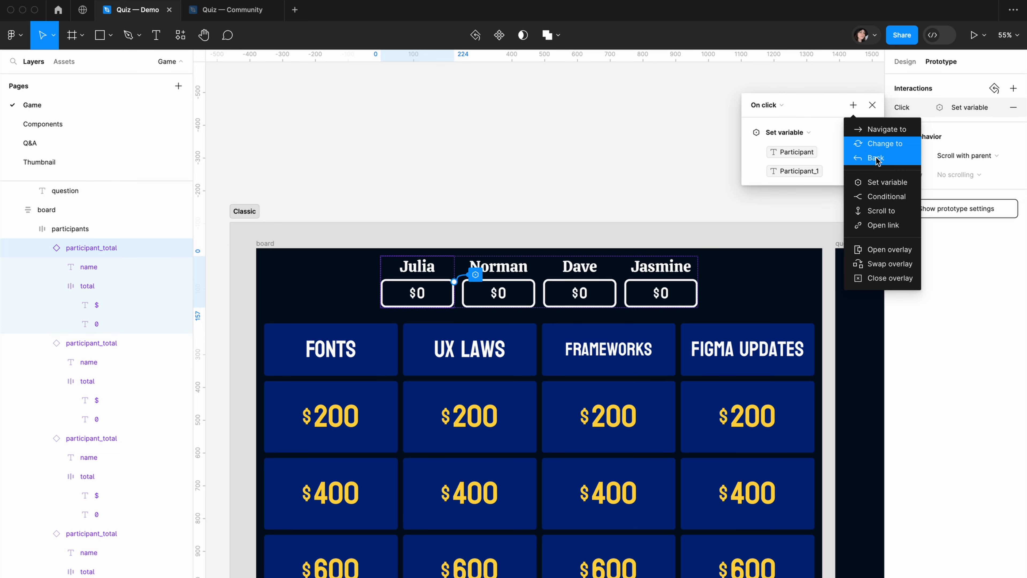
click(888, 184)
text(cho)
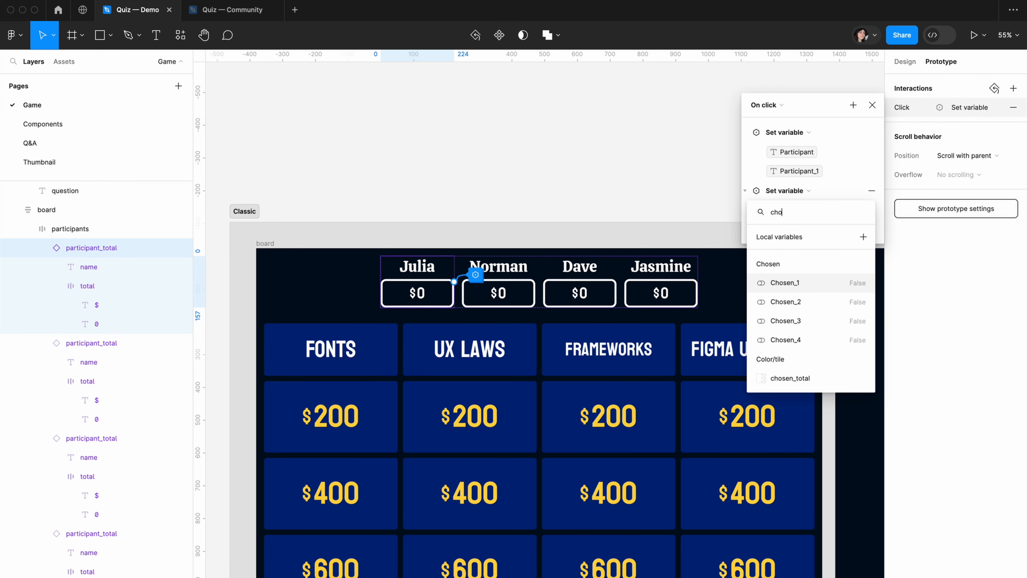
click(784, 282)
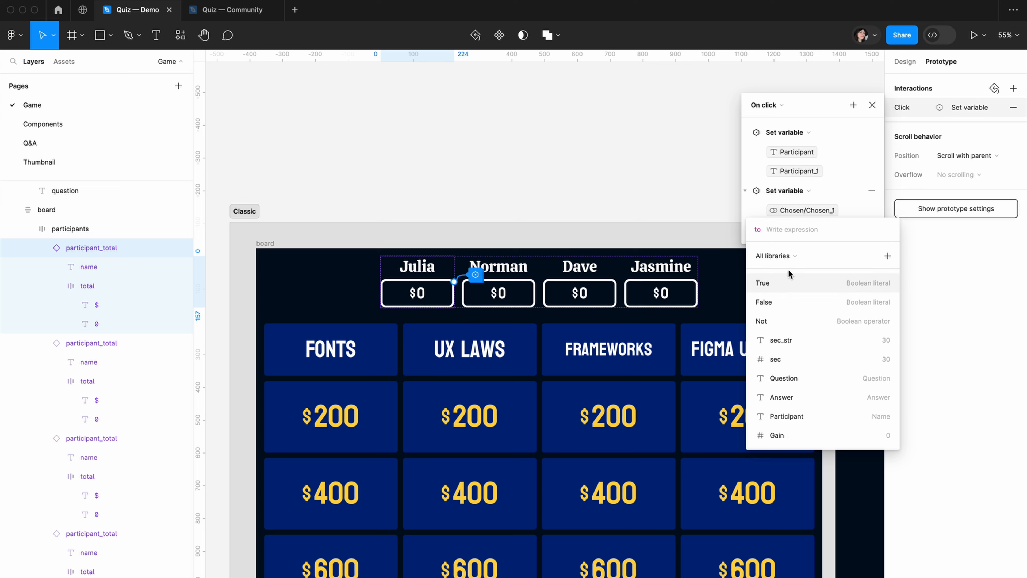
click(776, 287)
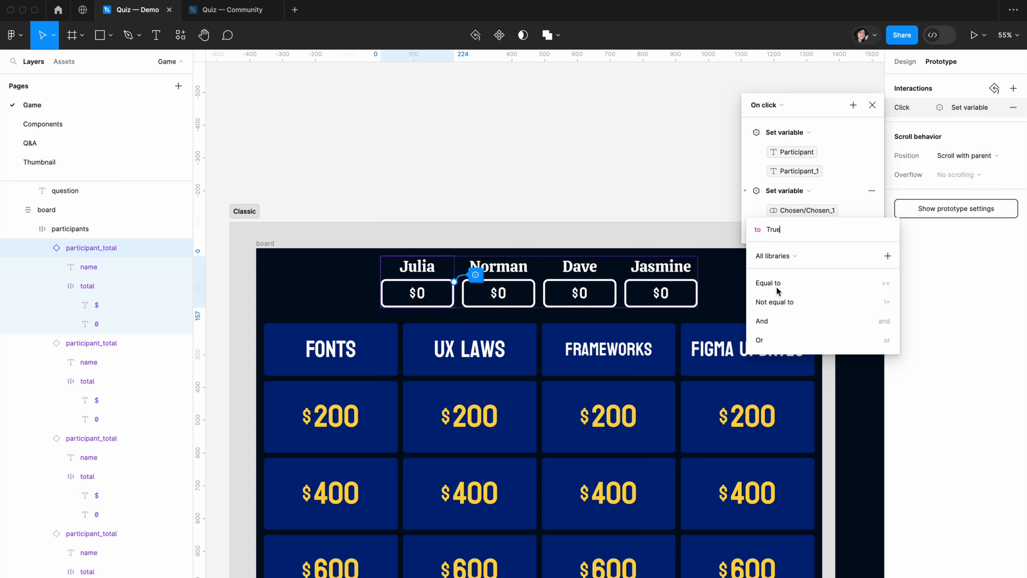
click(758, 216)
Add a Set variable action to the first participant's interaction that sets Chosen_2 to false
click(854, 105)
click(859, 179)
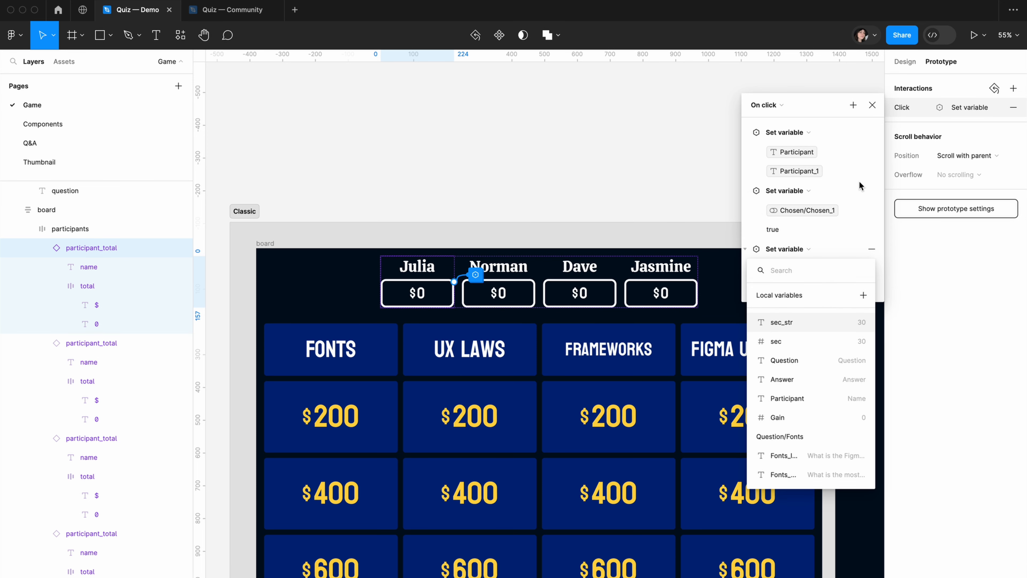
text(ch)
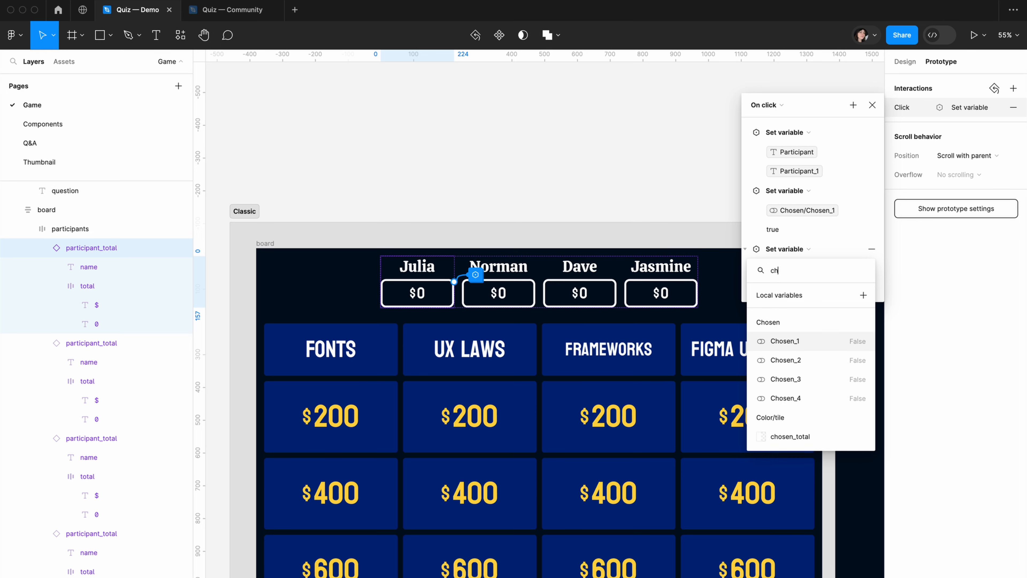
click(805, 363)
key(Down)
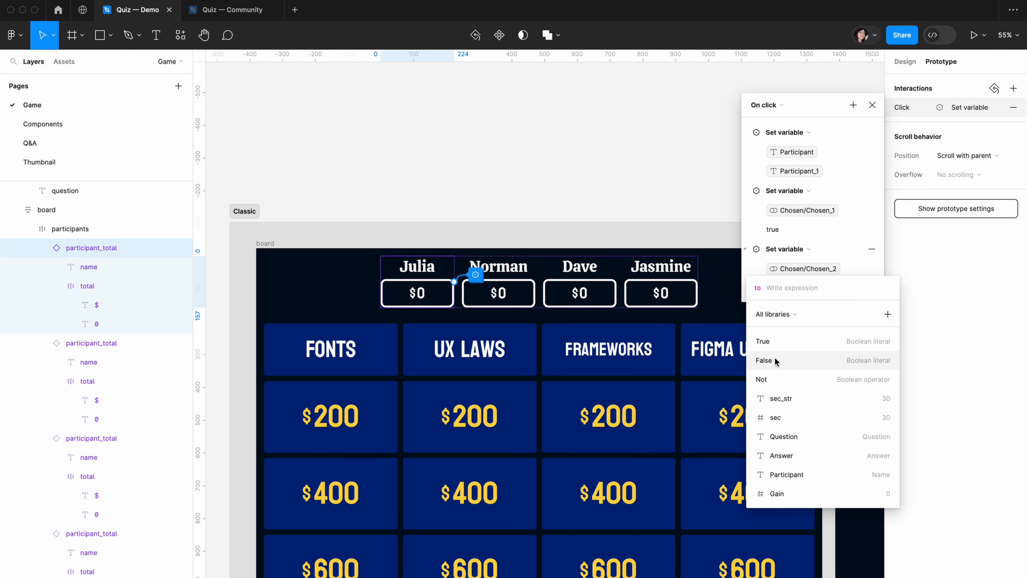
key(Return)
Add a Set variable action to the first participant's interaction that sets Chosen_3 to false
click(853, 105)
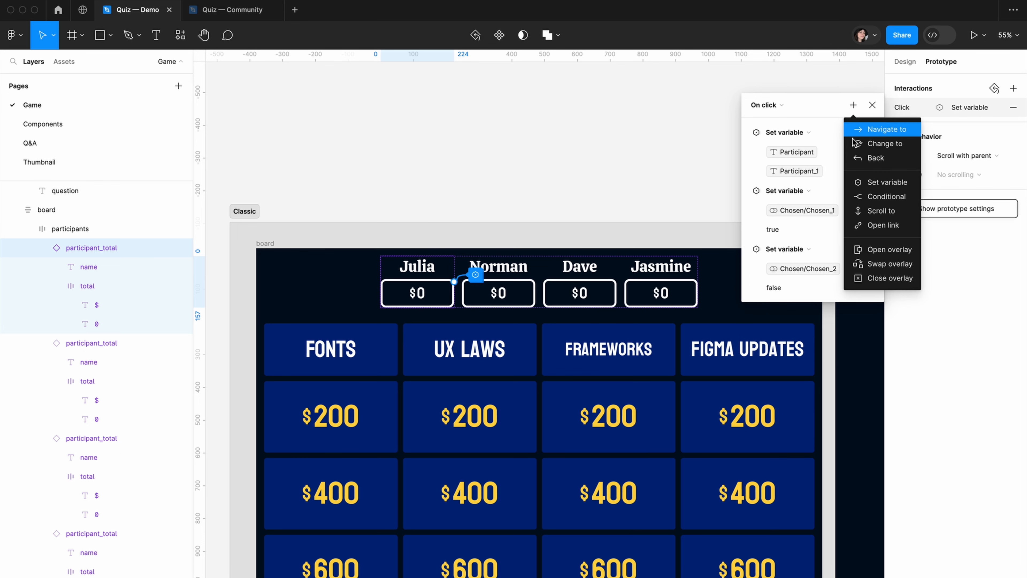
click(858, 179)
text(cho)
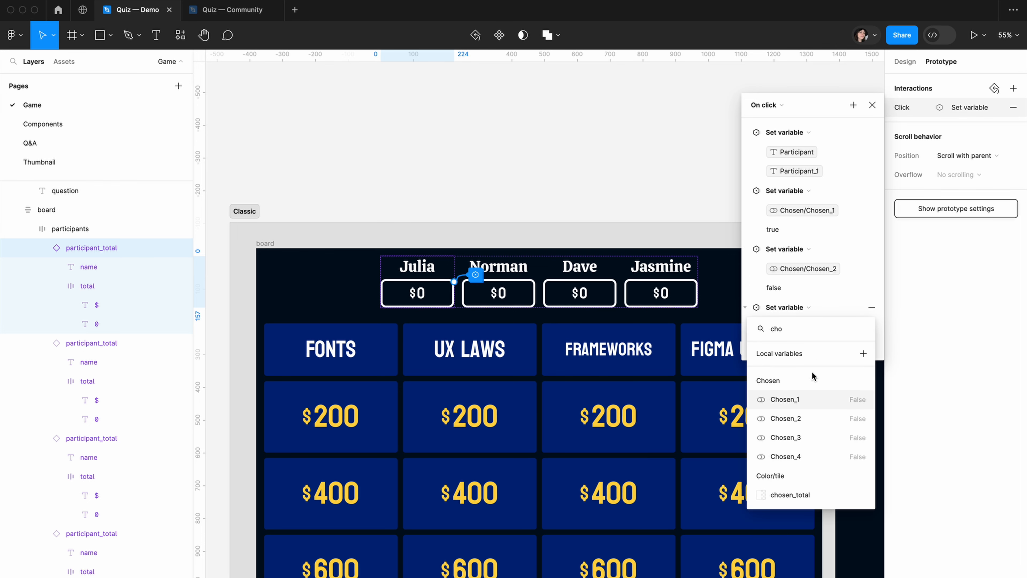
click(812, 437)
click(776, 419)
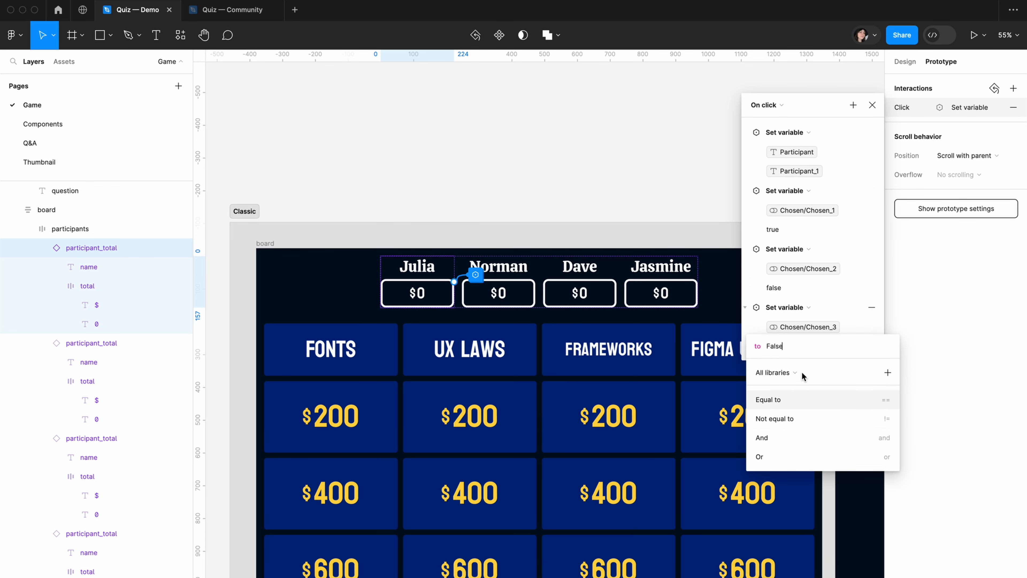
click(747, 330)
Add a Set variable action to the first participant's interaction that sets Chosen_4 to false
click(852, 105)
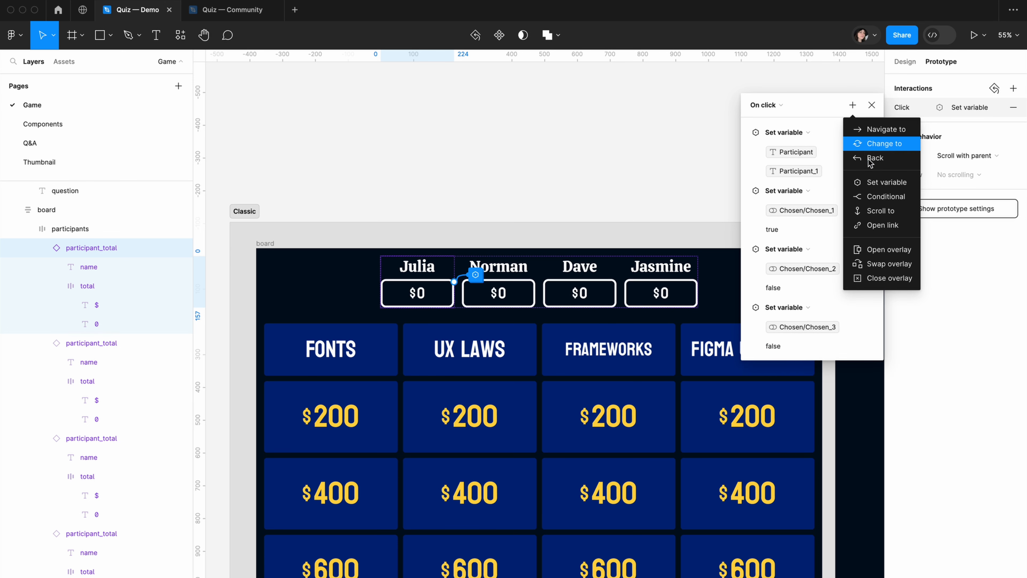
click(876, 182)
text(ch)
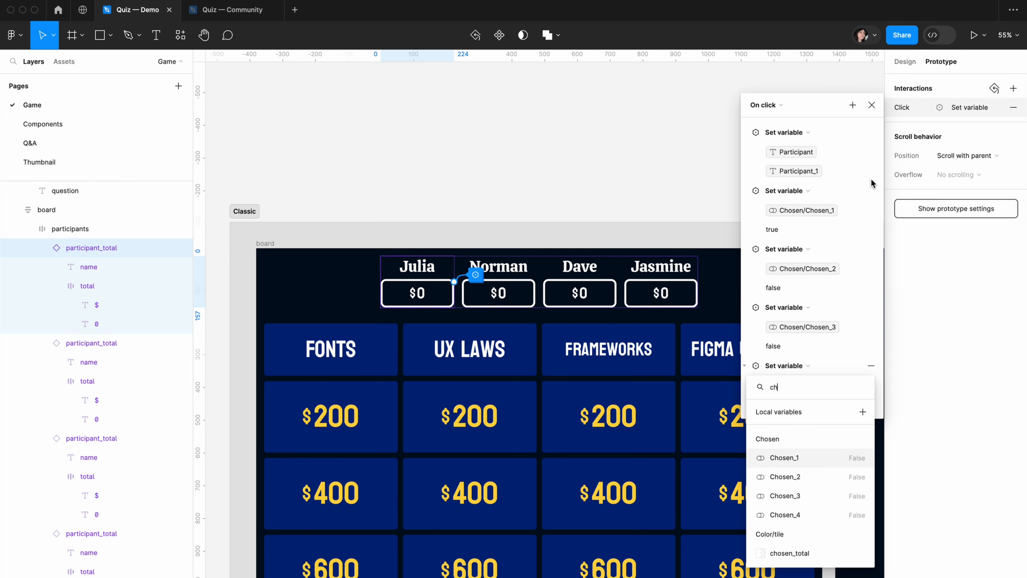
click(784, 514)
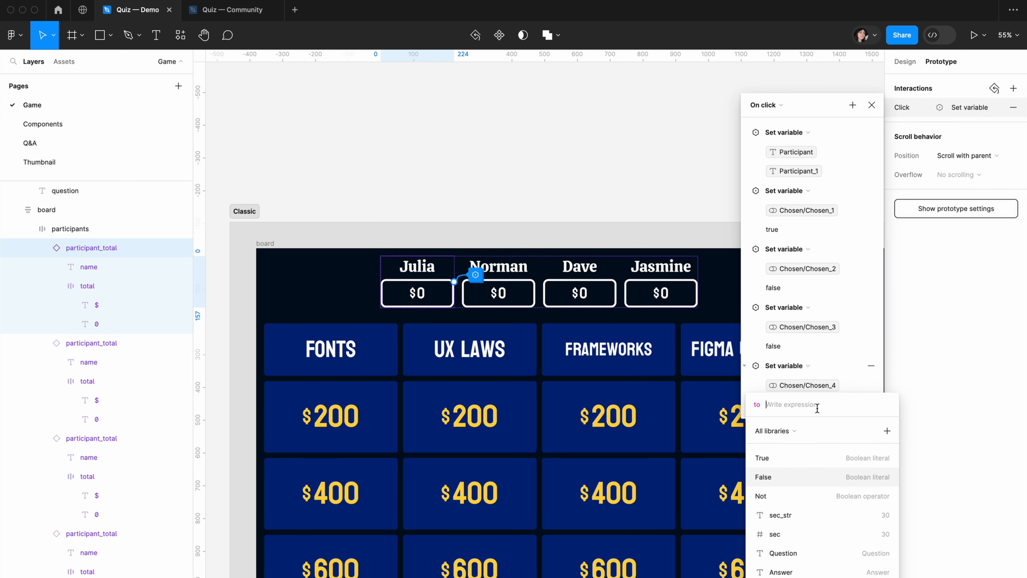
click(781, 476)
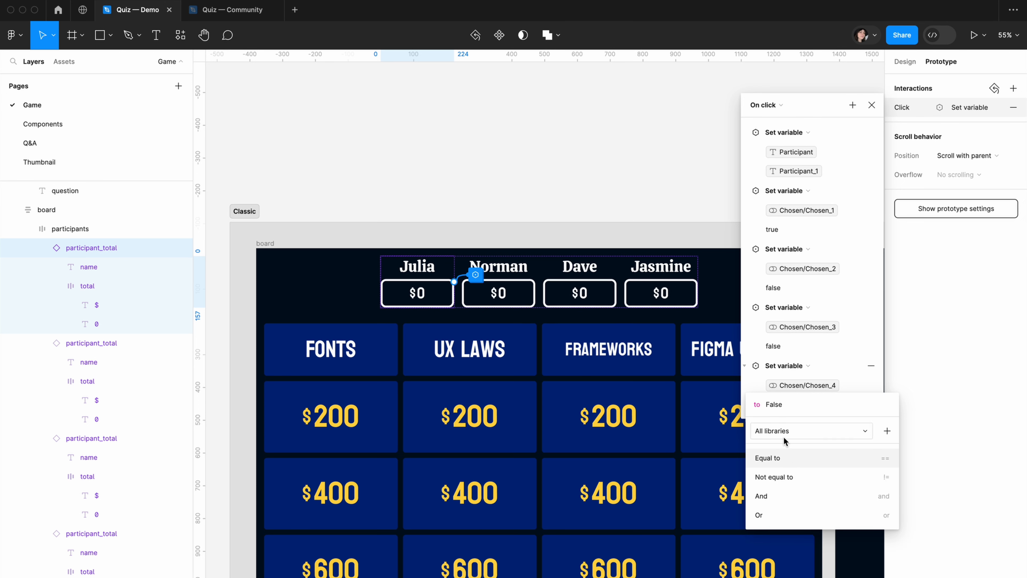
click(747, 327)
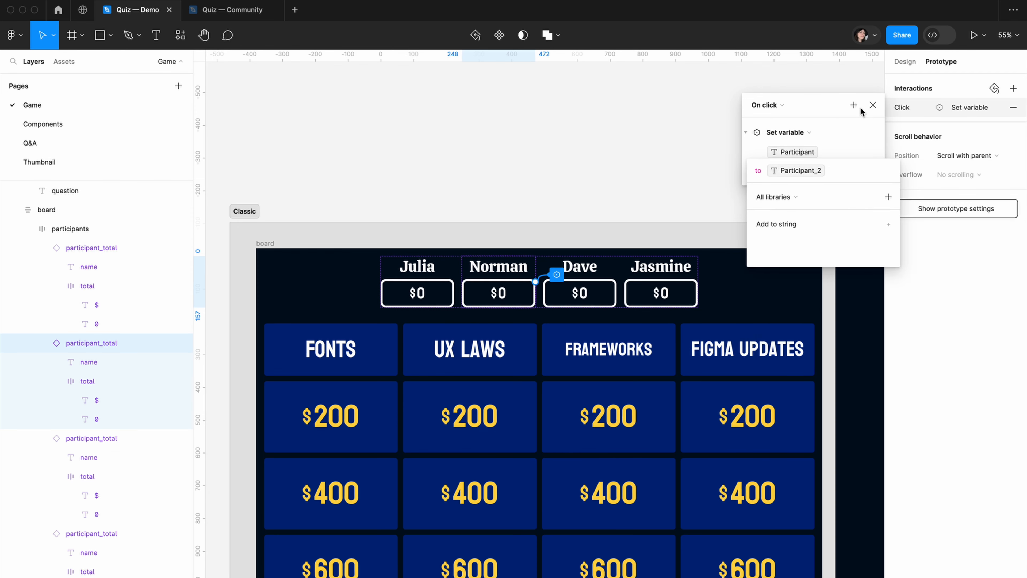
Make the second participant's click interaction set Chosen_2 to true and Chosen_1 to false, and add further Set variable actions
text(chos)
click(786, 341)
click(782, 360)
click(853, 105)
click(925, 188)
text(chose)
click(825, 437)
click(853, 105)
click(926, 188)
Add a click interaction to the third participant_total instance that sets Participant to Participant_3
click(583, 291)
click(1014, 88)
click(853, 105)
click(872, 184)
click(804, 282)
text(part)
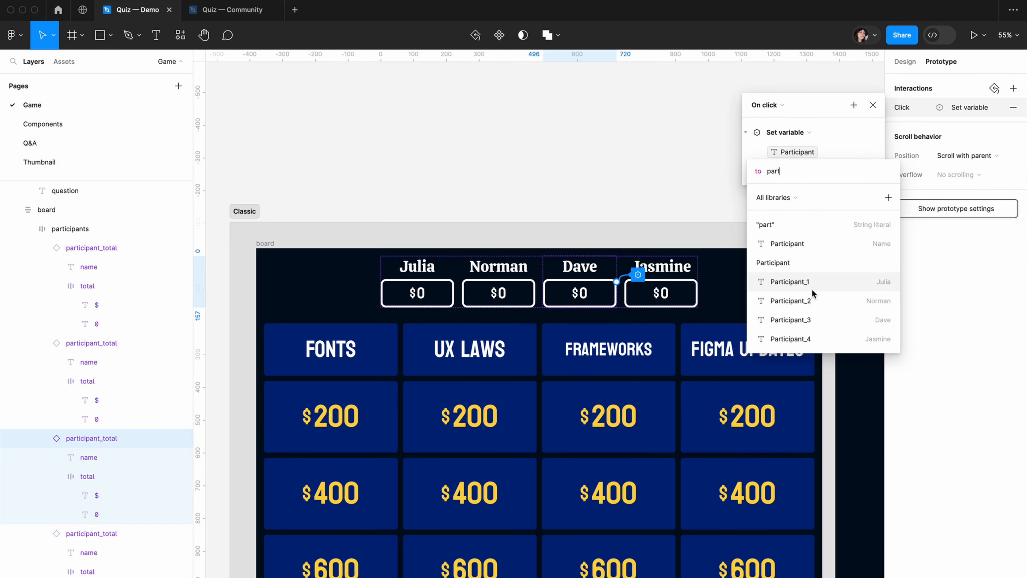
click(793, 319)
Add Set variable actions for the Chosen variables to the third participant's click interaction
click(862, 187)
click(786, 341)
click(783, 360)
click(853, 105)
click(872, 184)
click(783, 419)
click(852, 105)
click(872, 184)
click(783, 477)
Add a click interaction to the fourth participant_total instance that sets Participant to Participant_4
click(660, 291)
click(1013, 88)
click(778, 131)
click(788, 202)
click(803, 282)
text(part)
click(793, 338)
Add Set variable actions for the Chosen variables to the fourth participant's click interaction
click(853, 105)
click(854, 106)
click(873, 184)
click(788, 341)
click(782, 360)
click(853, 105)
click(872, 183)
text(ch)
click(788, 419)
click(771, 475)
click(986, 107)
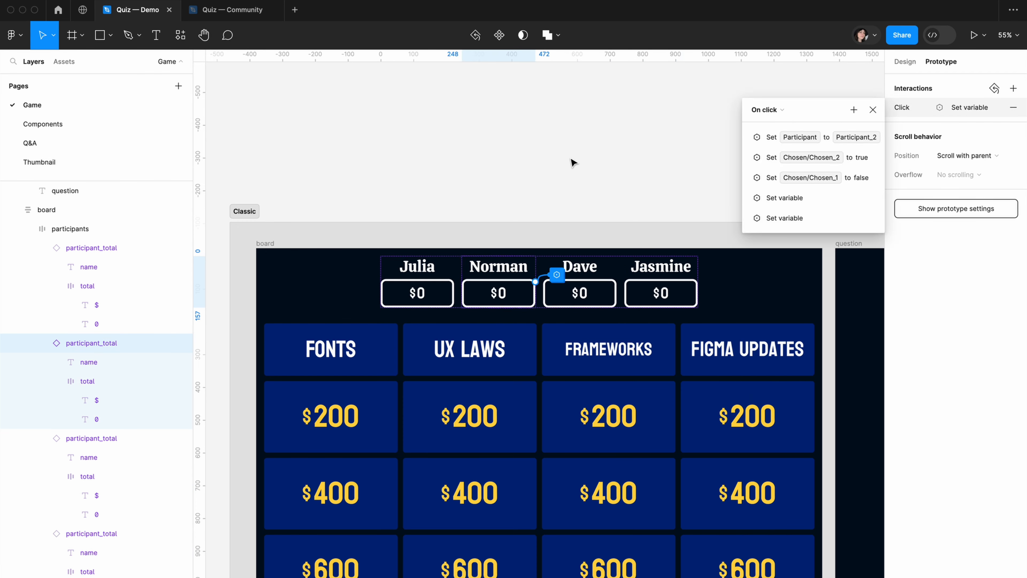
click(614, 161)
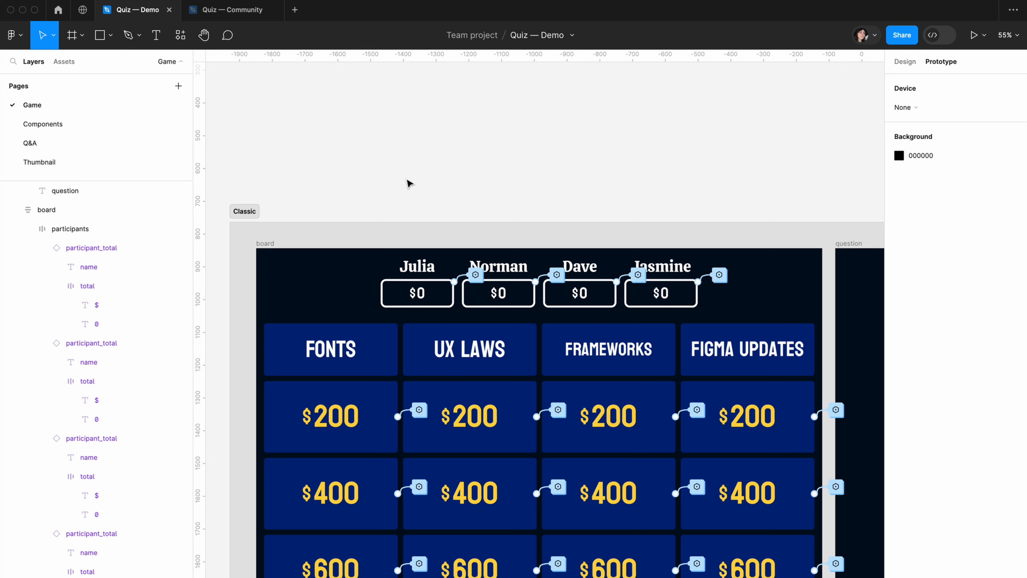
Add a Navigate to action targeting the question frame to the $200 Fonts tile's existing click interaction
click(419, 412)
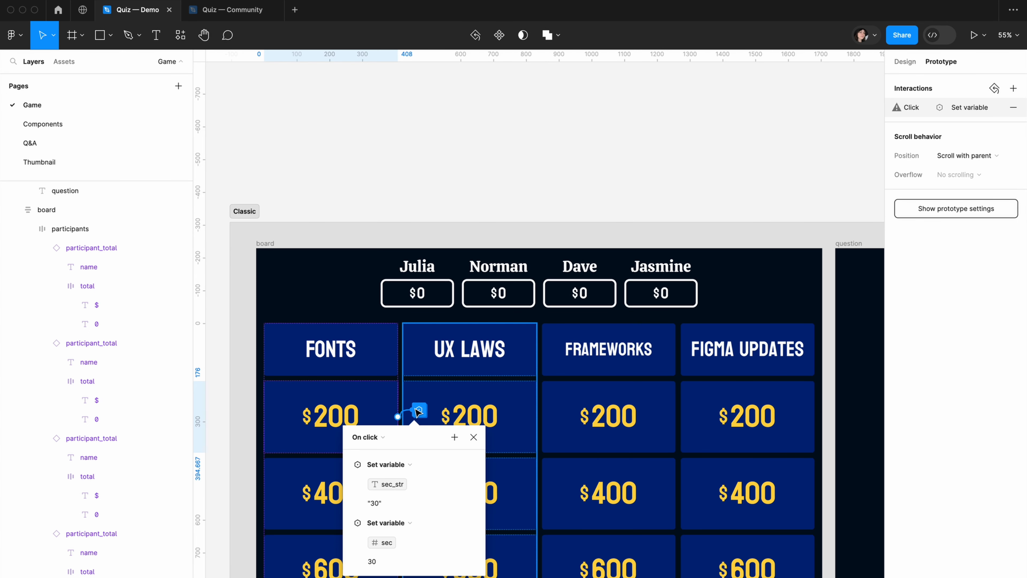
click(347, 465)
click(346, 485)
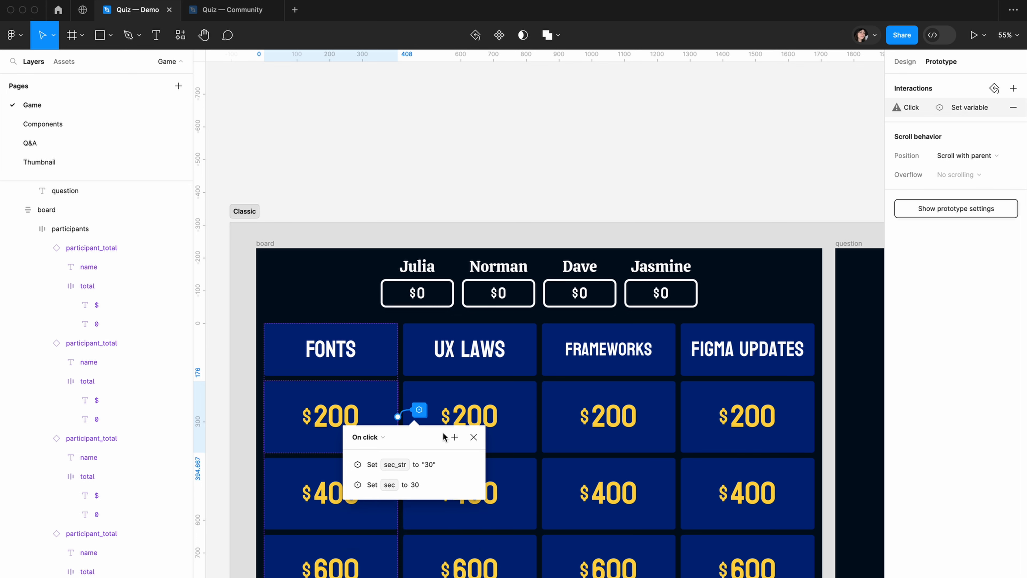
click(454, 437)
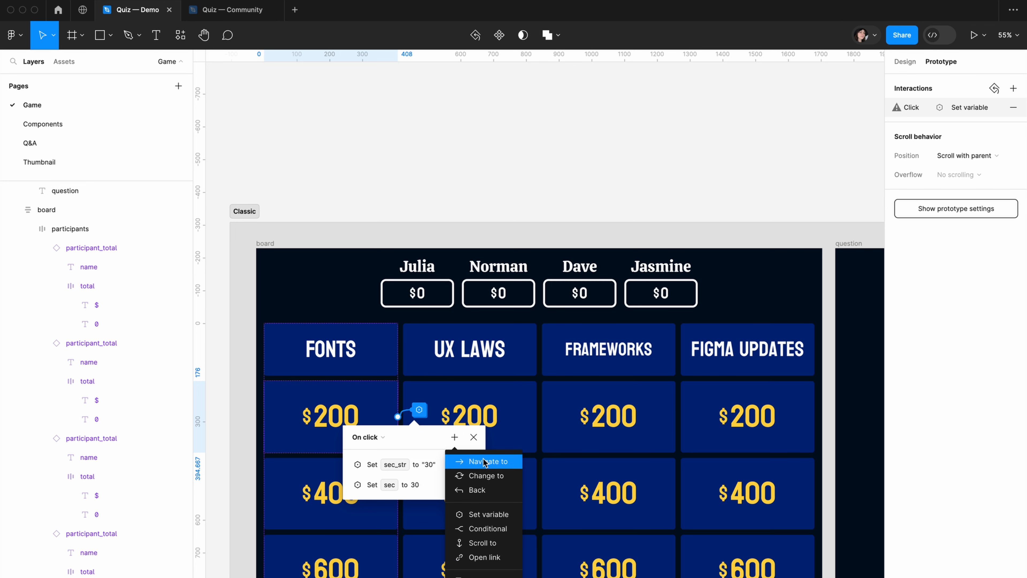
click(484, 458)
click(389, 523)
click(410, 538)
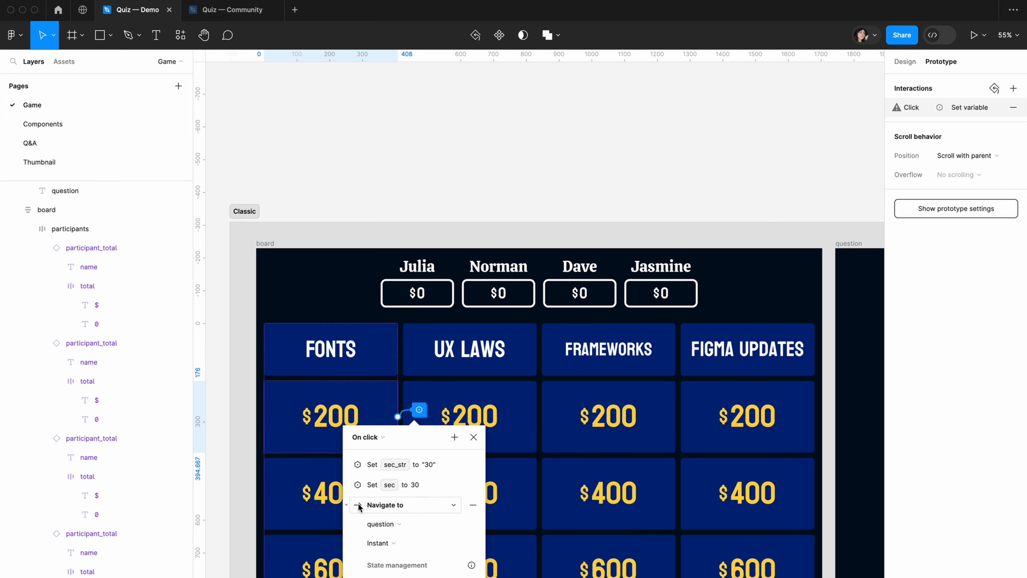
click(347, 505)
Add a Set variable action to the $200 Fonts tile's interaction that sets Question to Fonts_low
drag(423, 452, 447, 220)
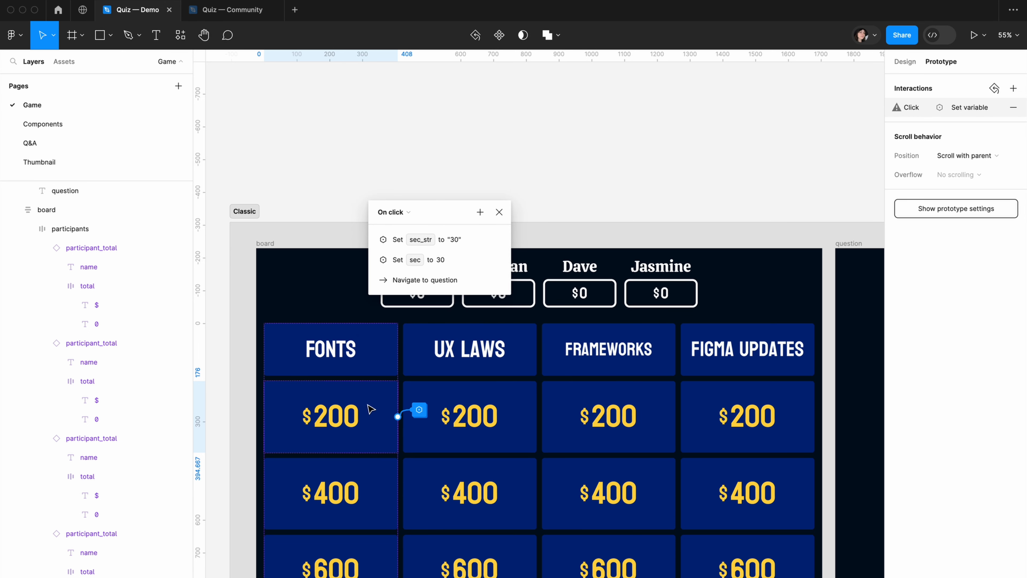
click(478, 213)
click(514, 288)
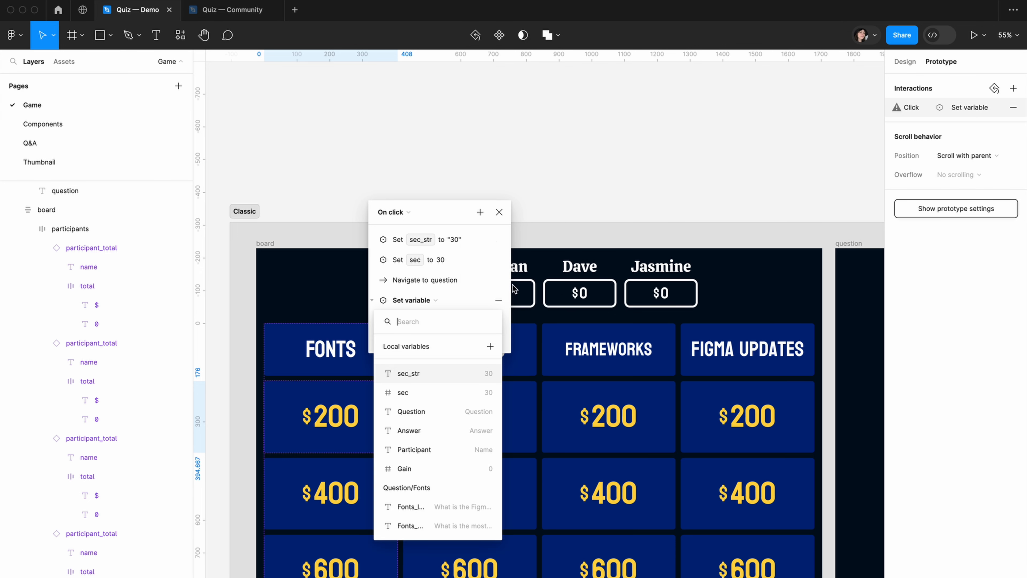
click(420, 412)
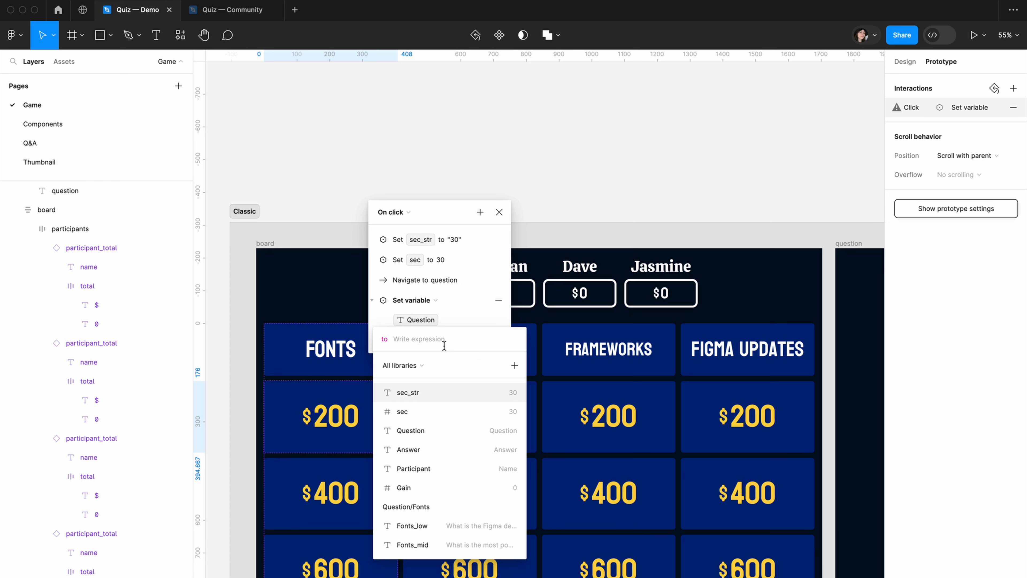
text(fon)
click(419, 431)
click(373, 309)
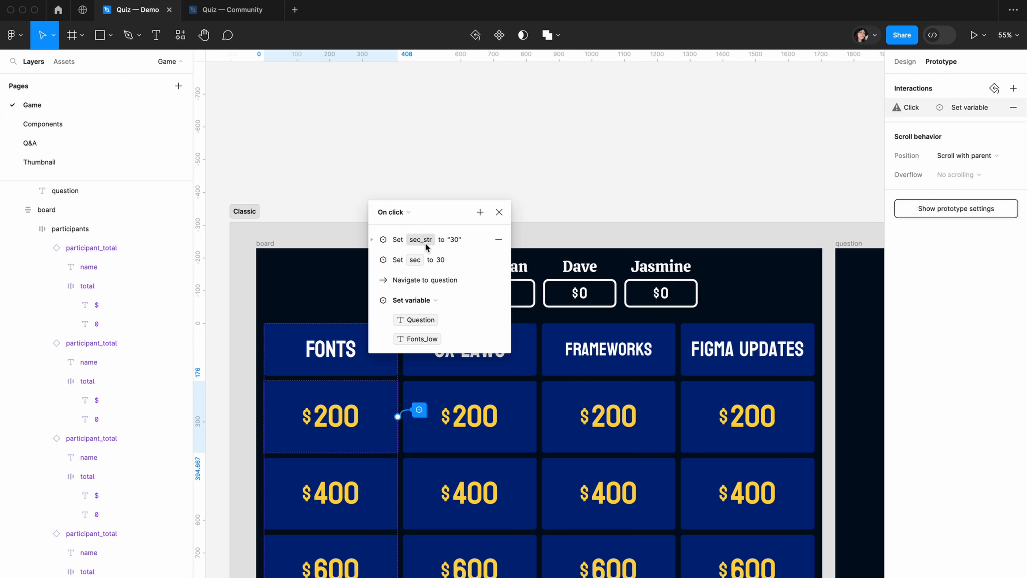
Add a Set variable action to the $200 Fonts tile's click interaction that sets Gain to Gain_low
click(480, 212)
click(490, 298)
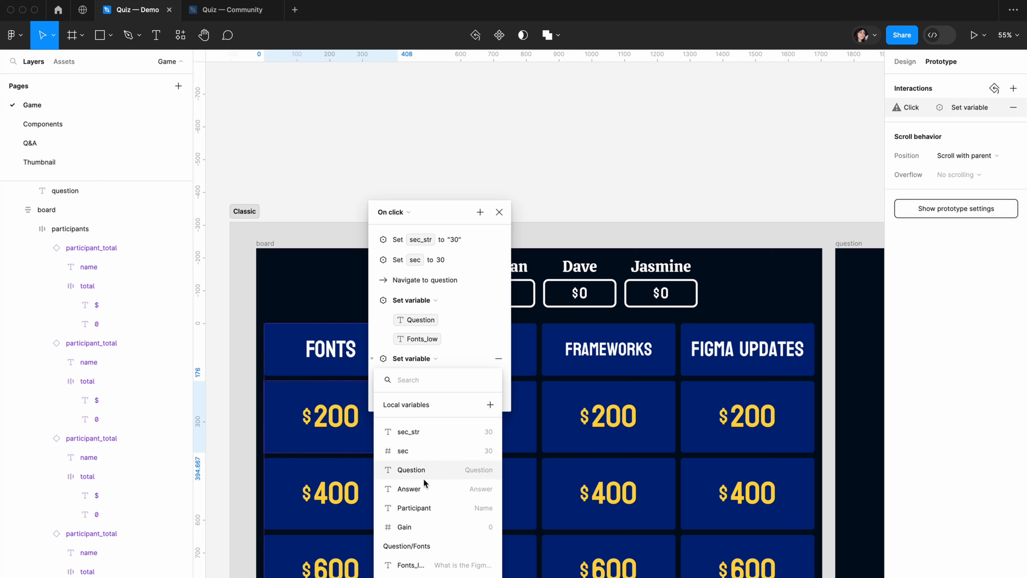
click(404, 524)
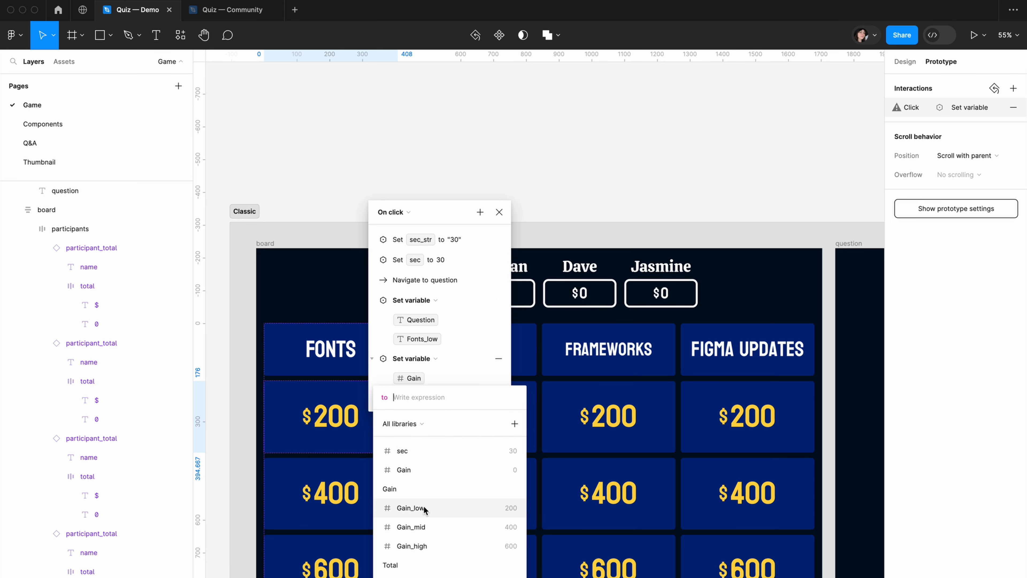
click(422, 507)
click(384, 377)
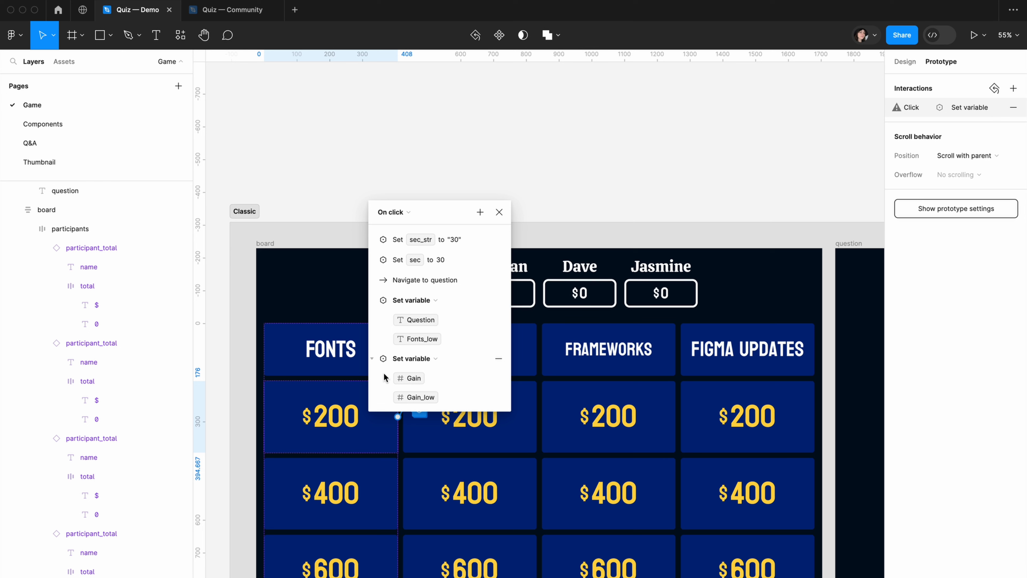
Add a Change to action with Answered turned on to the $200 Fonts tile's interaction, and collapse the listed actions
click(479, 212)
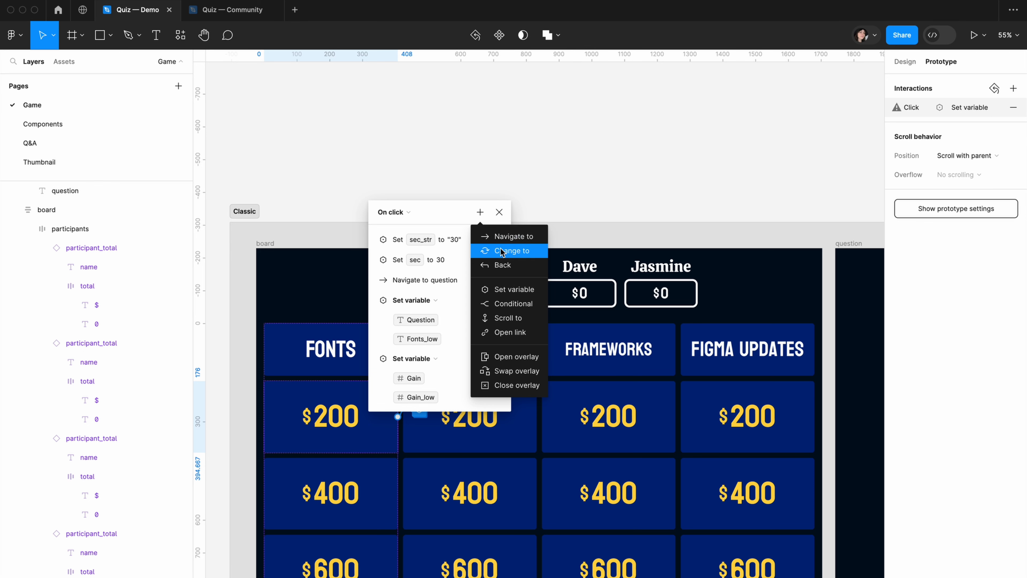
click(498, 248)
click(450, 436)
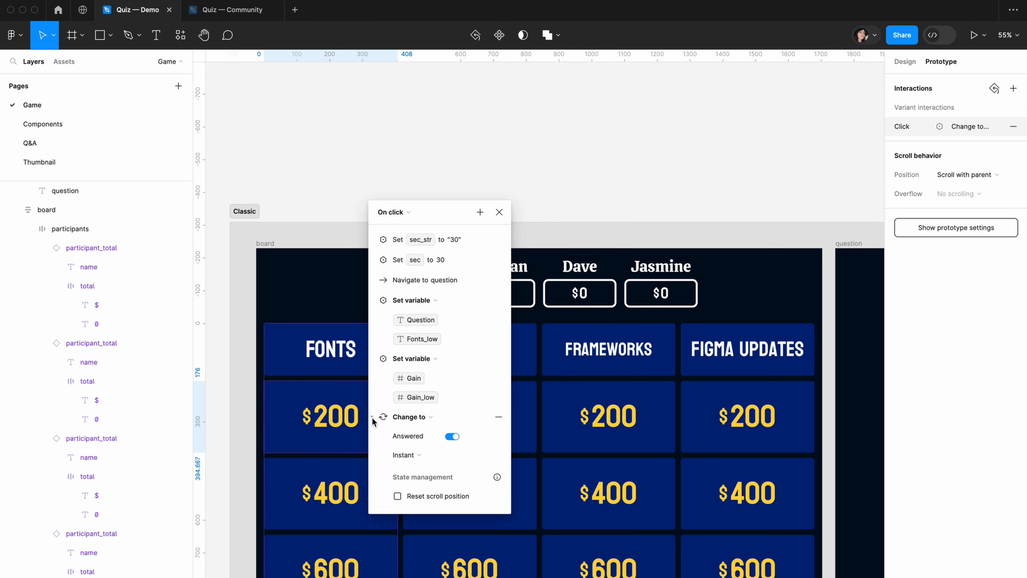
click(372, 417)
click(372, 358)
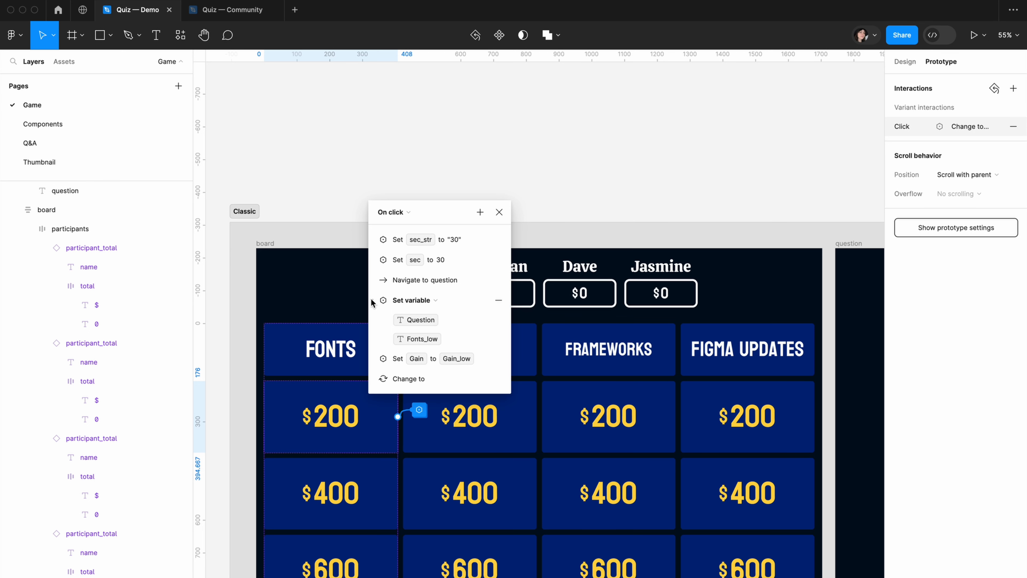
click(373, 301)
Make the $400 Fonts tile's click interaction navigate to the question frame and set Question to Fonts_mid
click(385, 500)
click(397, 493)
drag(429, 519, 469, 101)
text(30)
click(494, 195)
text(30)
click(443, 373)
Add a Set variable action to the $400 Fonts tile's interaction that sets Gain to Gain_mid
click(494, 196)
click(472, 553)
click(497, 100)
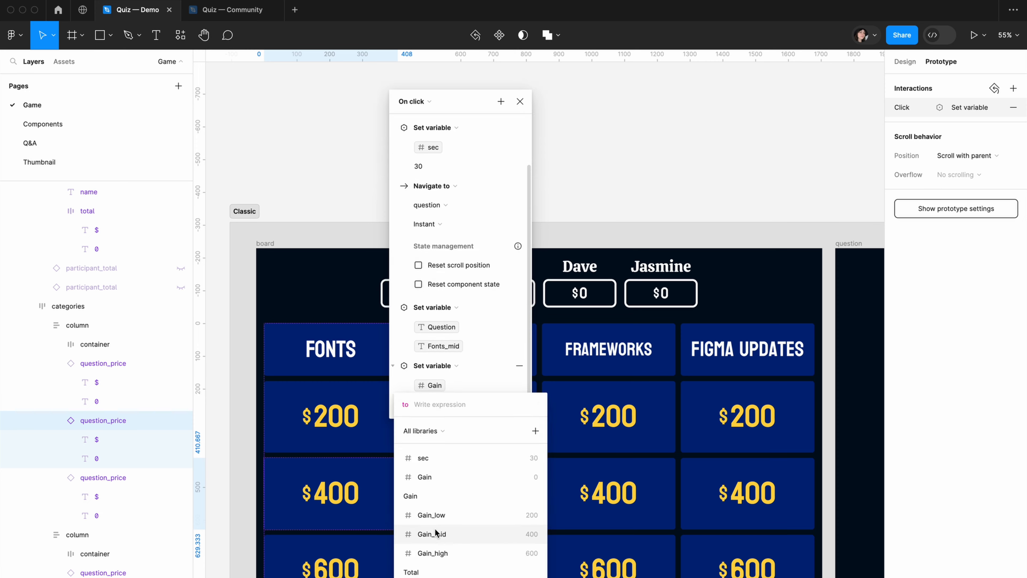
click(500, 531)
Add a Navigate to action targeting the question frame to the $600 Fonts tile's existing click interaction
click(385, 566)
click(397, 570)
click(480, 164)
click(404, 327)
click(409, 351)
drag(441, 161, 438, 133)
Add Set variable actions for Question and Gain plus a Change to action to the $600 Fonts tile's interaction
click(475, 134)
click(540, 208)
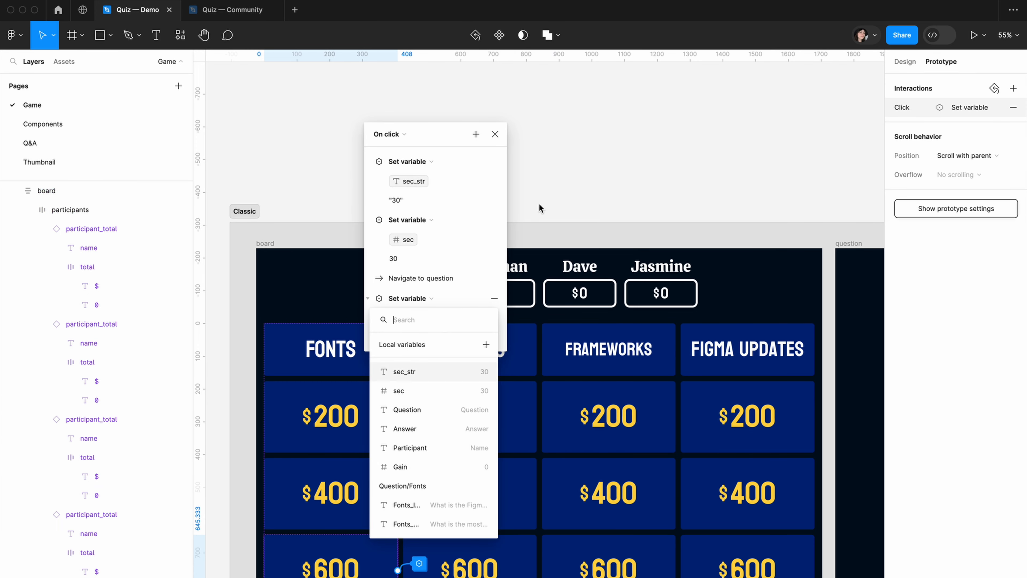
click(408, 410)
click(409, 524)
click(420, 544)
click(476, 134)
click(497, 170)
Make the $200 UX Laws tile's click interaction navigate to the question frame and set Question to the low UX Laws question
click(520, 417)
click(557, 411)
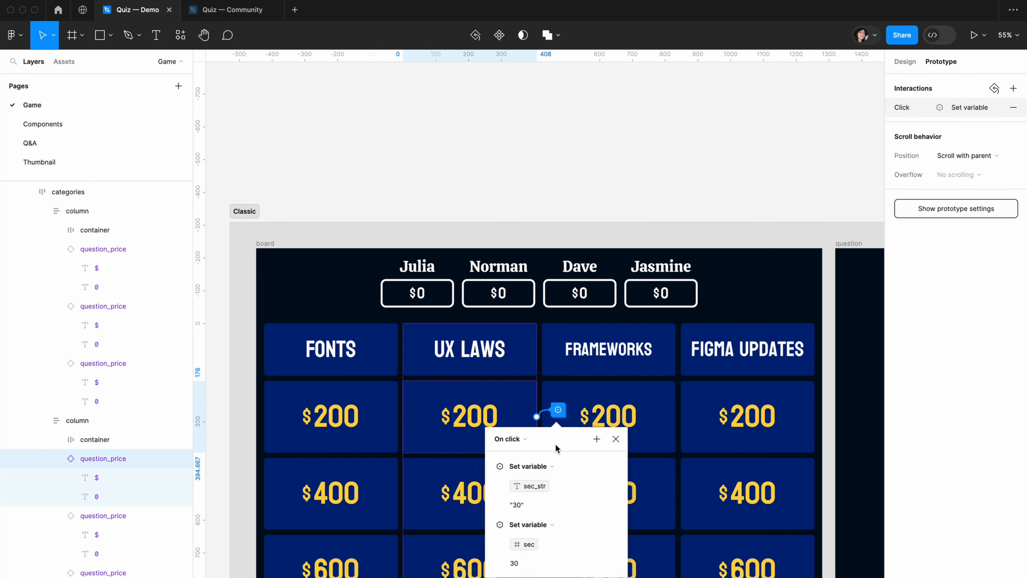
drag(557, 445, 538, 181)
click(576, 174)
click(576, 174)
Add a Set variable action for Gain and a Change to action to the $200 UX Laws tile's interaction
click(576, 173)
click(601, 250)
click(576, 173)
click(603, 211)
Make the $400 UX Laws tile's click interaction navigate to the question frame and set Question to the mid UX Laws question
click(489, 522)
click(558, 486)
click(624, 124)
click(650, 148)
click(548, 287)
click(624, 124)
click(667, 202)
text(ux)
click(564, 439)
Add a Set variable action for Gain and a Change to action to the $400 UX Laws tile's interaction
click(624, 124)
click(564, 513)
click(624, 124)
Make the $600 UX Laws tile's click interaction navigate to the question frame and set Question to UX_laws_high
click(485, 566)
click(558, 564)
click(664, 116)
click(694, 141)
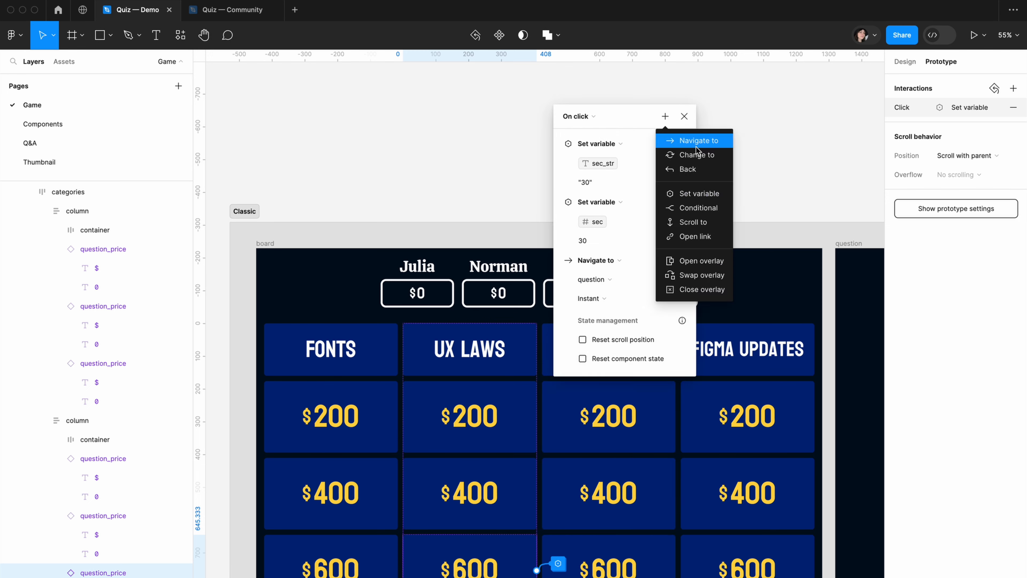
click(700, 193)
text(ux)
click(607, 550)
Set Gain to Gain_high in the $600 UX Laws tile's interaction and add a Change to action with Answered turned on
click(664, 116)
click(596, 574)
click(664, 116)
click(697, 159)
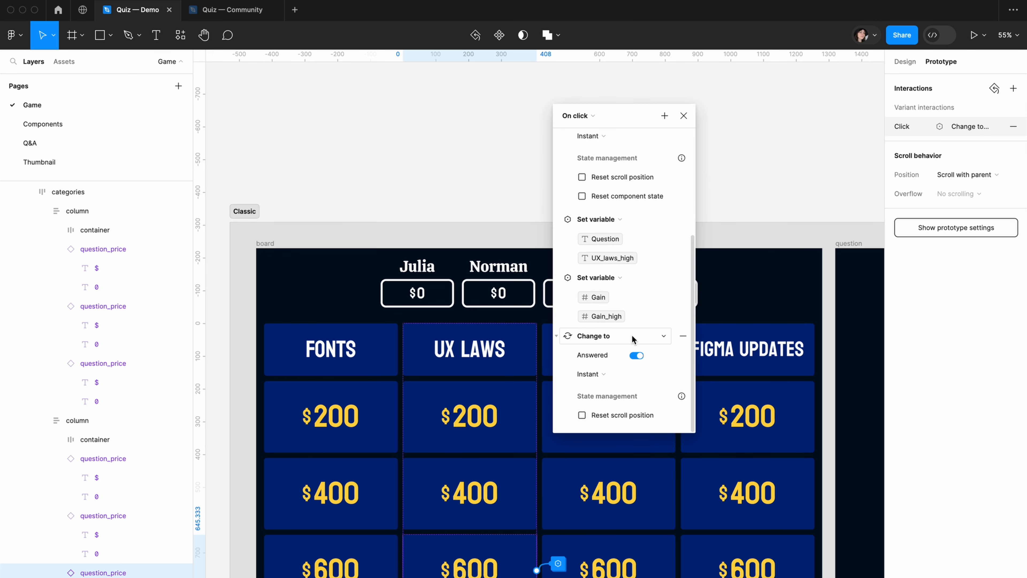
Make the $200 Frameworks tile's click interaction navigate to the question frame and set Question to the low Frameworks question
click(608, 417)
click(969, 107)
drag(740, 277, 728, 142)
click(775, 140)
click(804, 167)
click(718, 306)
click(718, 323)
click(775, 141)
click(808, 219)
Add a Set variable action for Gain and a Change to action to the $200 Frameworks tile's interaction
click(775, 141)
click(805, 219)
click(775, 141)
click(805, 179)
Make the $400 Frameworks tile's click interaction navigate to the question frame and set Question to the mid Frameworks question
click(613, 497)
click(969, 107)
click(790, 141)
click(820, 166)
click(790, 141)
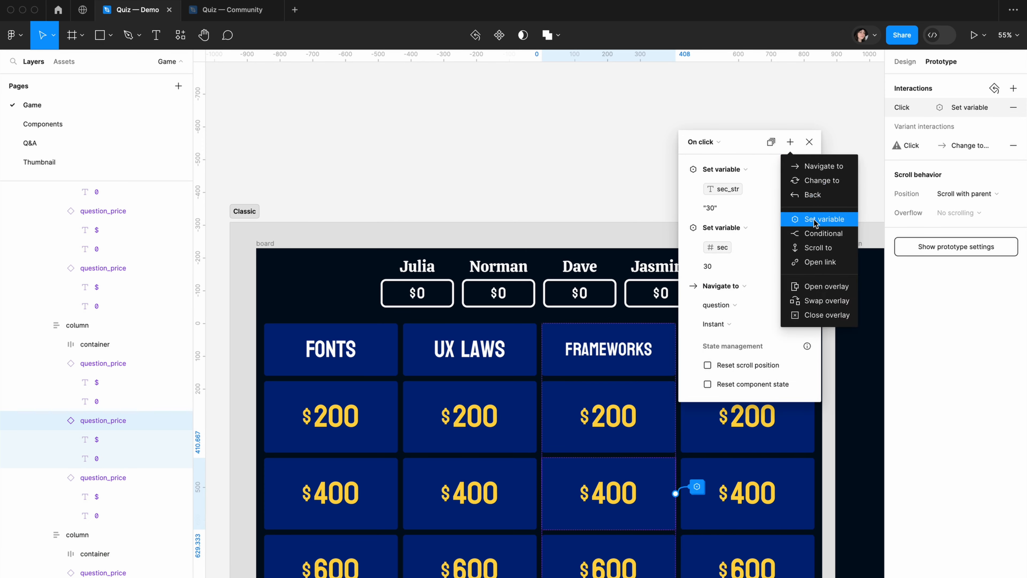
click(816, 220)
text(fr)
click(727, 557)
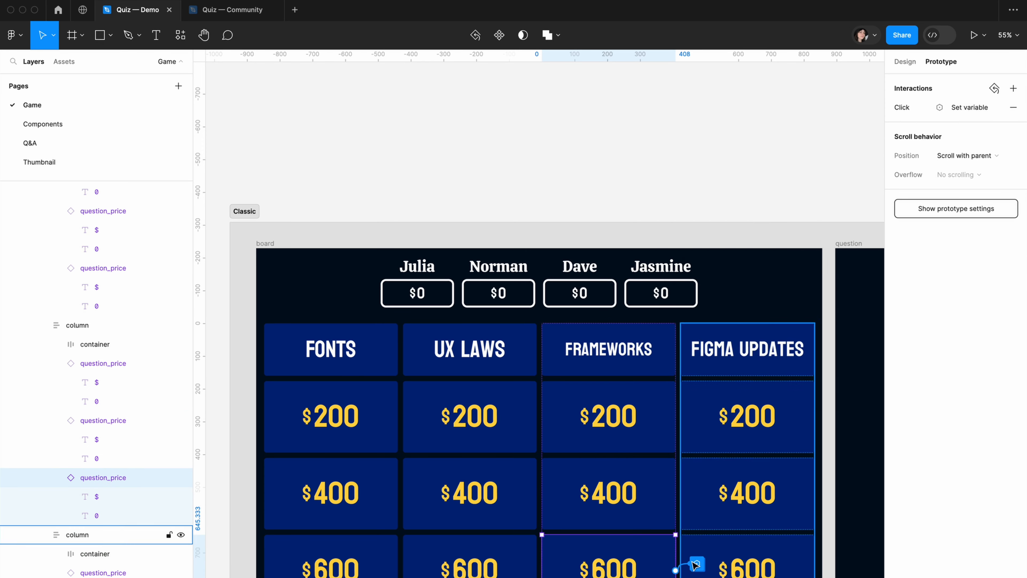
Set Question to Frameworks_high in the $600 Frameworks tile's click interaction and add a Set variable action for Gain
text(framework)
click(748, 576)
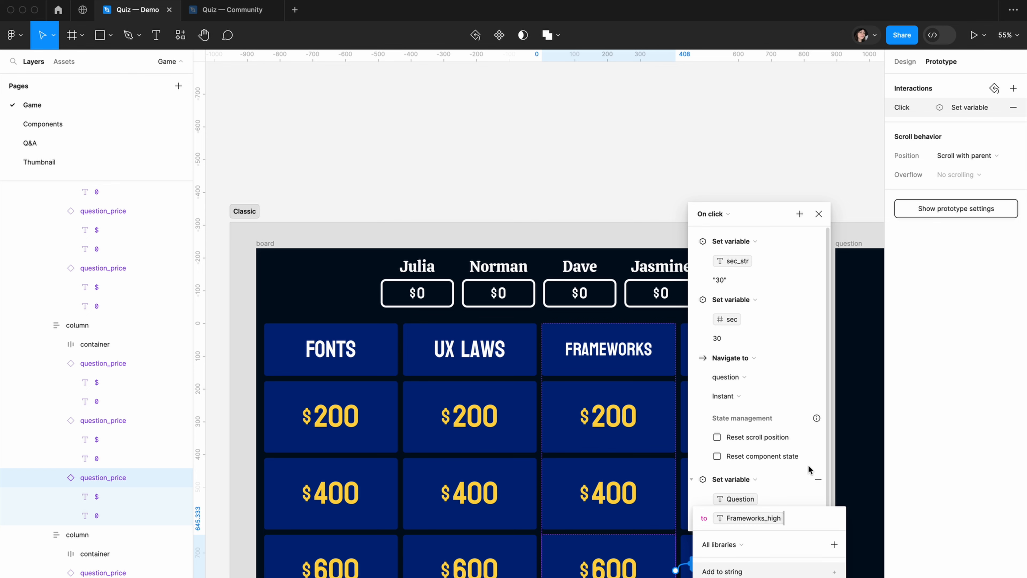
click(800, 214)
click(833, 291)
click(730, 576)
click(744, 576)
drag(764, 214, 766, 171)
click(801, 172)
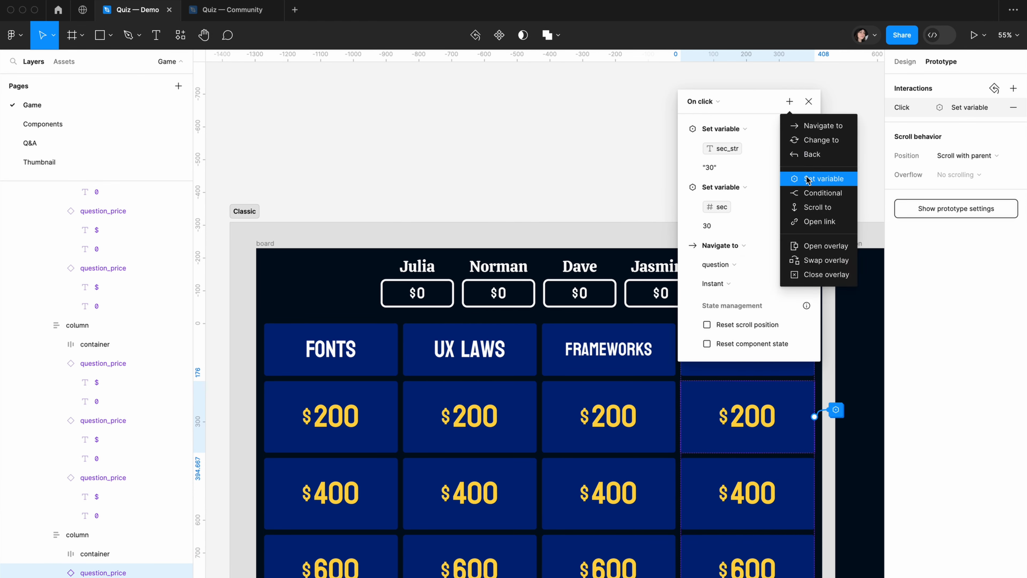
Add a Set variable action to the $200 Figma Updates tile's click interaction that sets Question to the low Figma updates question
click(807, 179)
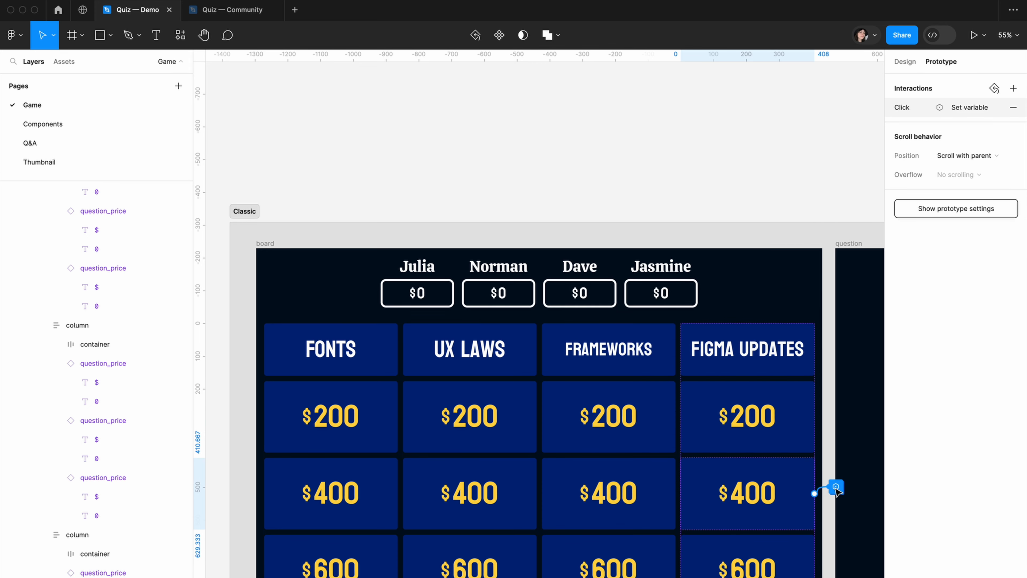
Make the $400 Figma Updates tile's click interaction navigate to the question frame and set Question to Figma_updates_mid
click(836, 488)
click(784, 124)
click(805, 144)
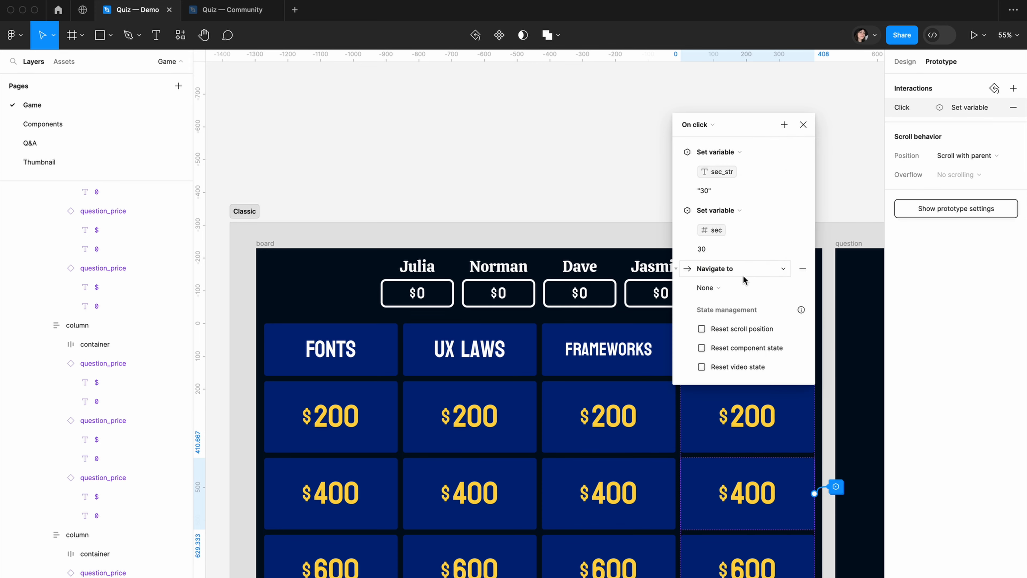
click(784, 125)
click(815, 202)
click(716, 500)
Set Gain to Gain_mid in the $400 Figma Updates tile's interaction and add a Change to action
click(784, 124)
click(709, 557)
click(783, 125)
click(810, 163)
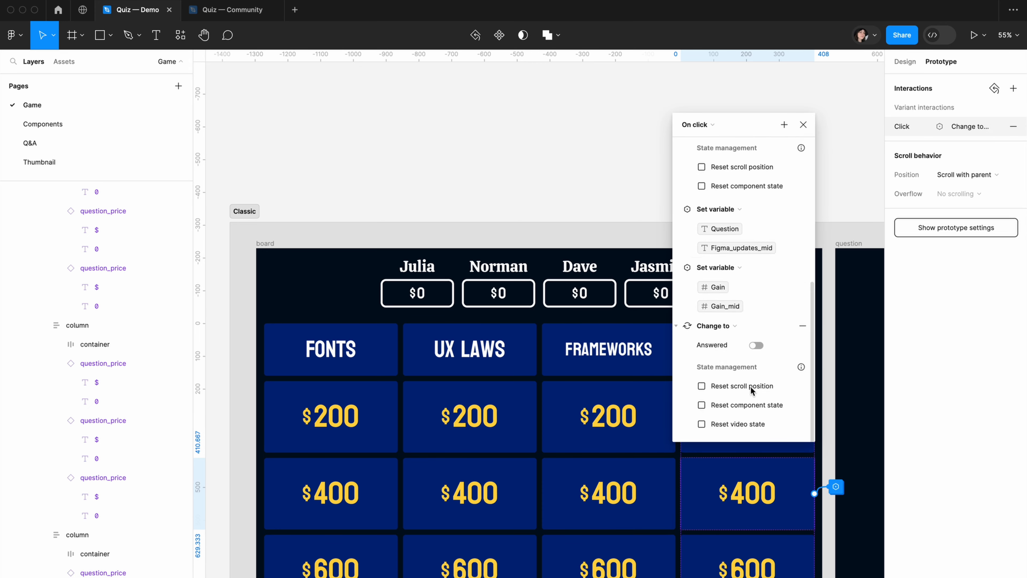
Make the $600 Figma Updates tile's click interaction navigate to the question frame and set Question to Figma_updates_high
click(748, 565)
click(753, 92)
click(784, 117)
click(753, 91)
click(782, 171)
click(714, 533)
Set Gain to Gain_high in the $600 Figma Updates tile's interaction and add a Change to action for Answered
click(753, 91)
click(782, 172)
click(703, 546)
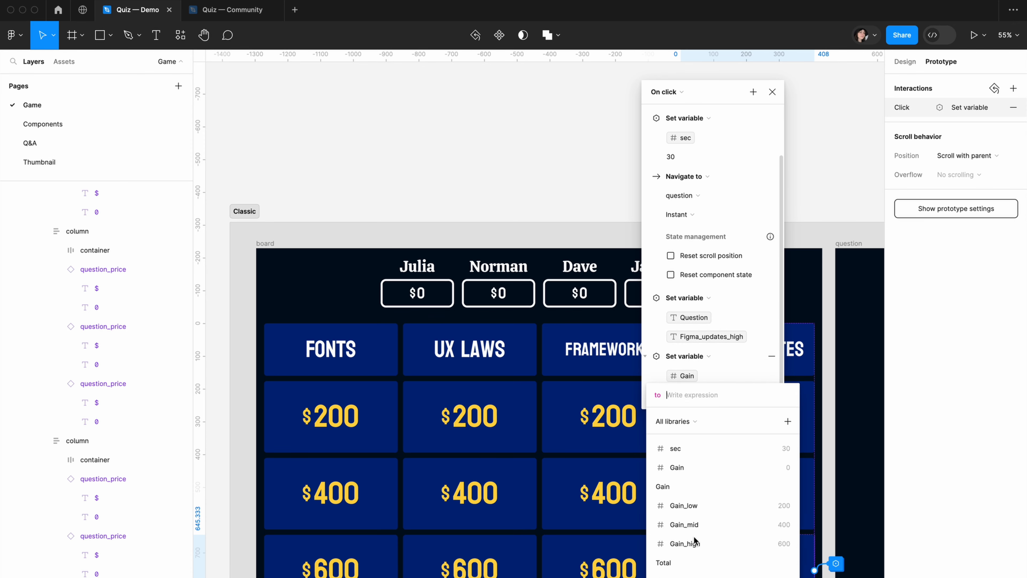
click(695, 542)
click(753, 91)
click(780, 135)
click(724, 331)
click(606, 178)
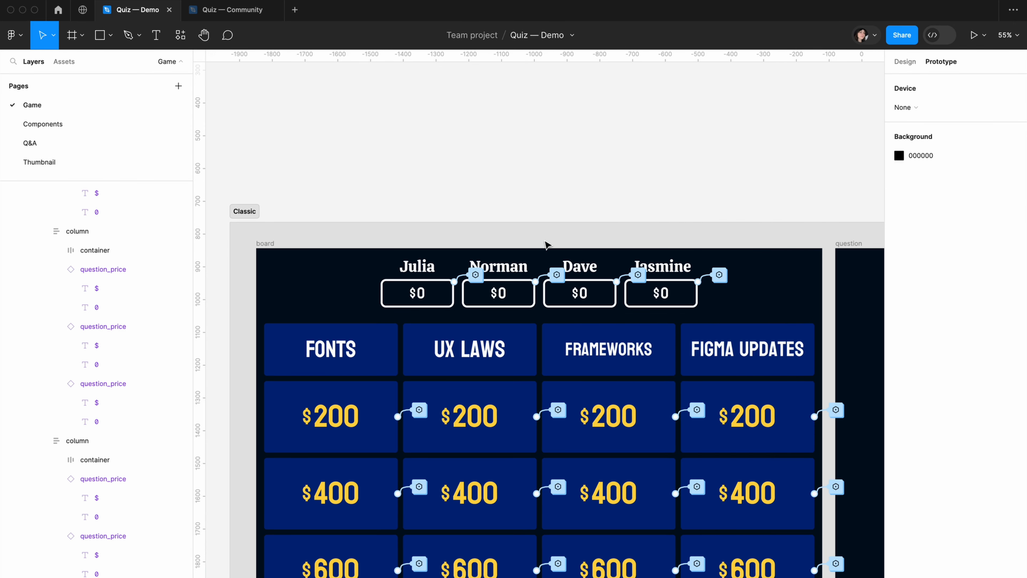
Add a click interaction to the See Answer button in the question frame that navigates to the answer frame
scroll(539, 328, right, 15)
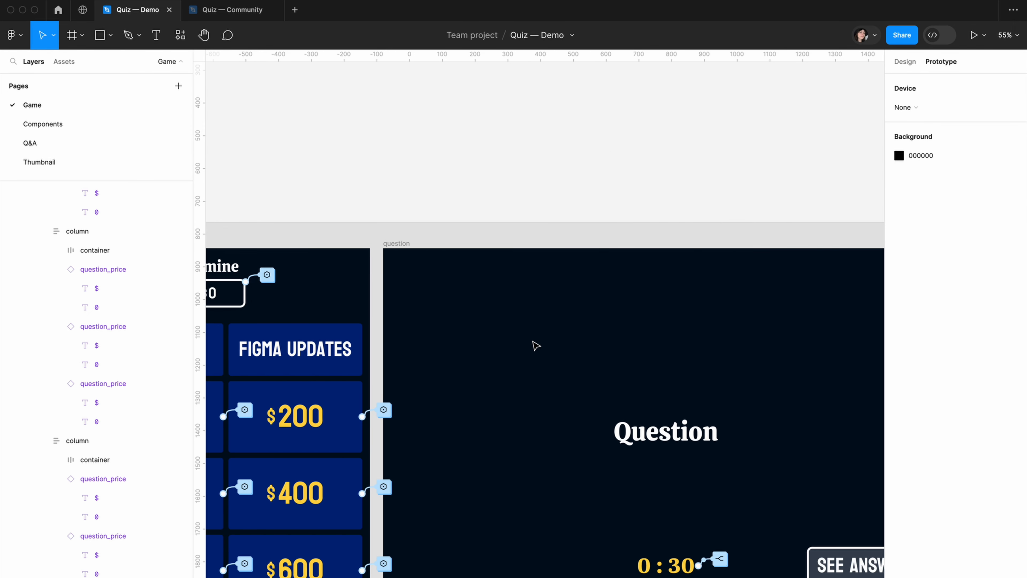
scroll(536, 345, right, 3)
scroll(574, 247, down, 2)
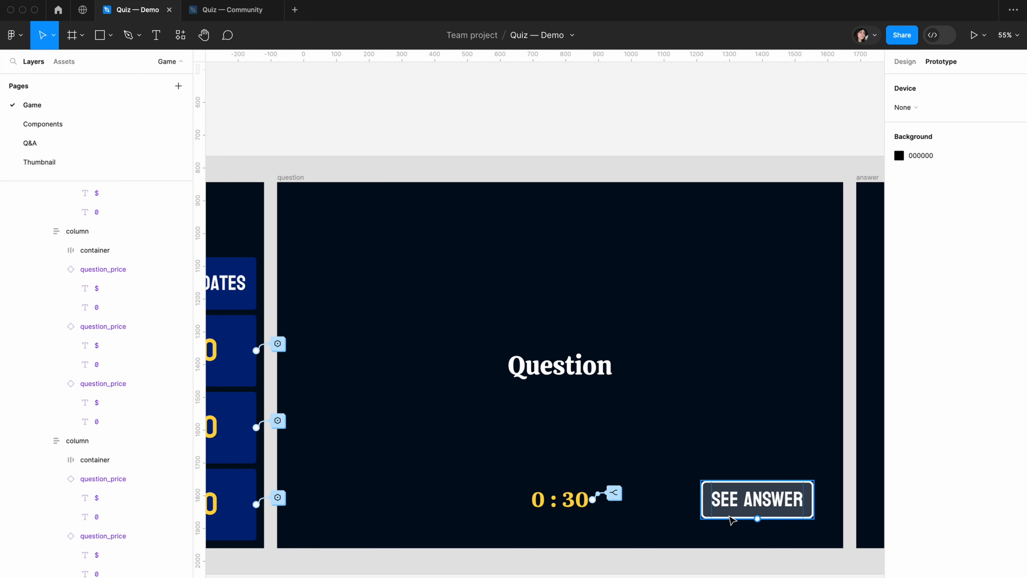
scroll(733, 509, right, 2)
click(735, 491)
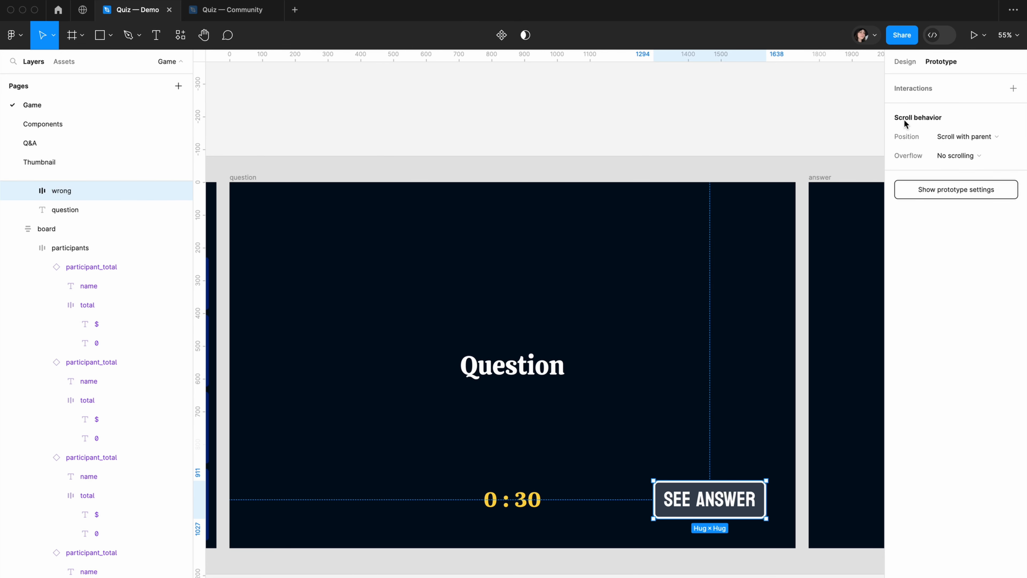
click(1012, 88)
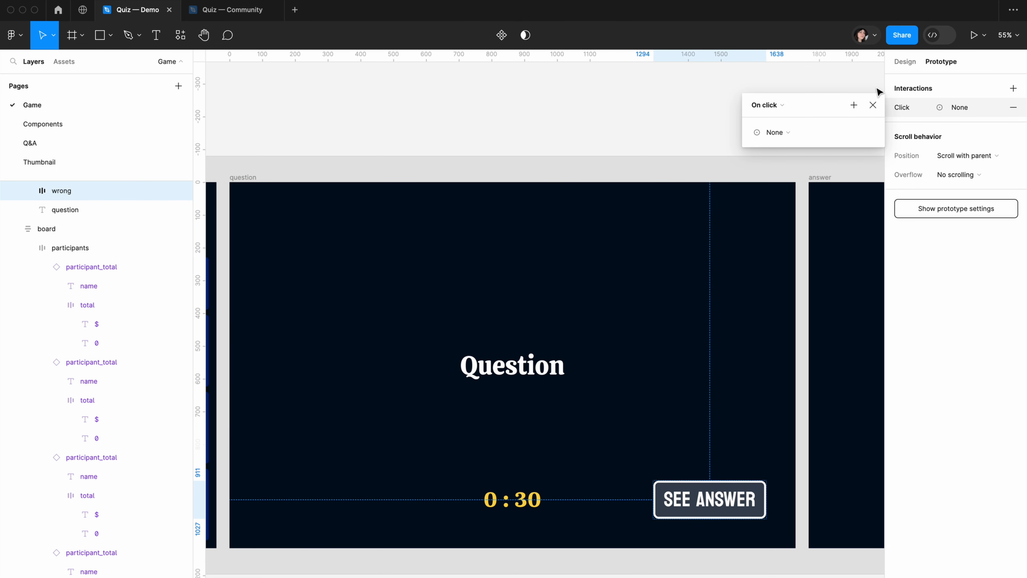
click(849, 132)
click(855, 131)
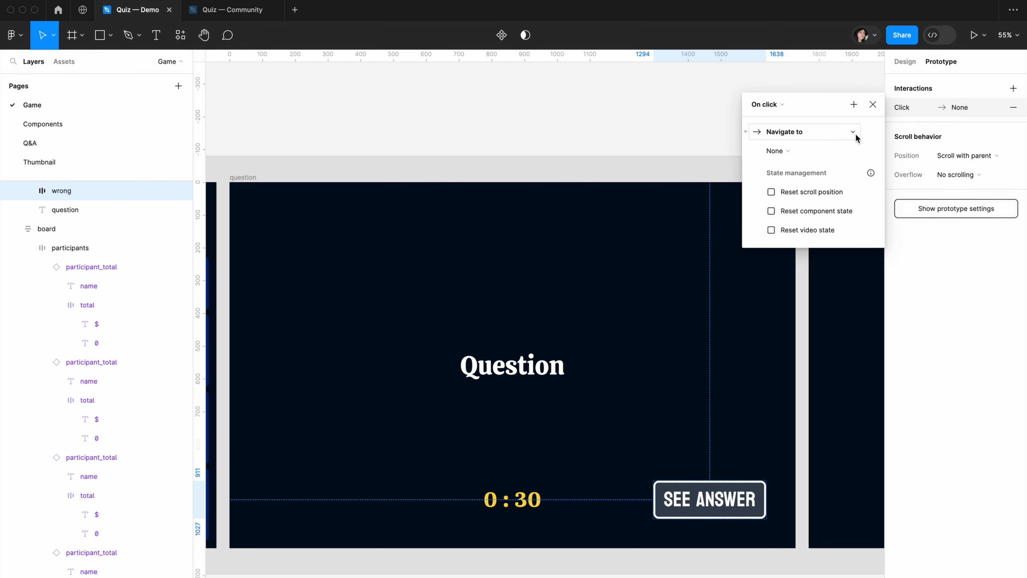
click(794, 157)
click(802, 150)
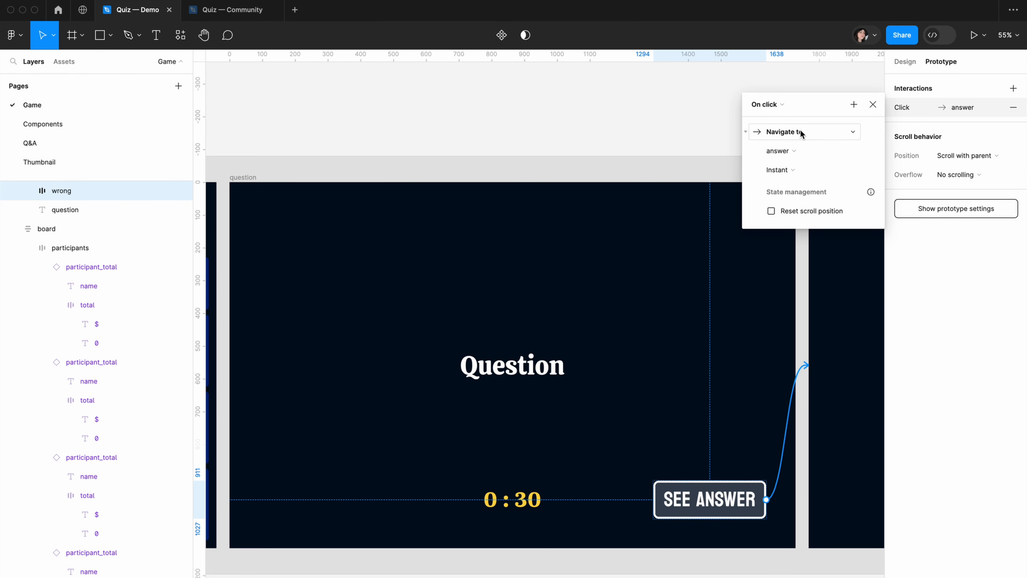
Add a Conditional action to the See Answer button's interaction with the condition Question == Fonts_low
click(853, 105)
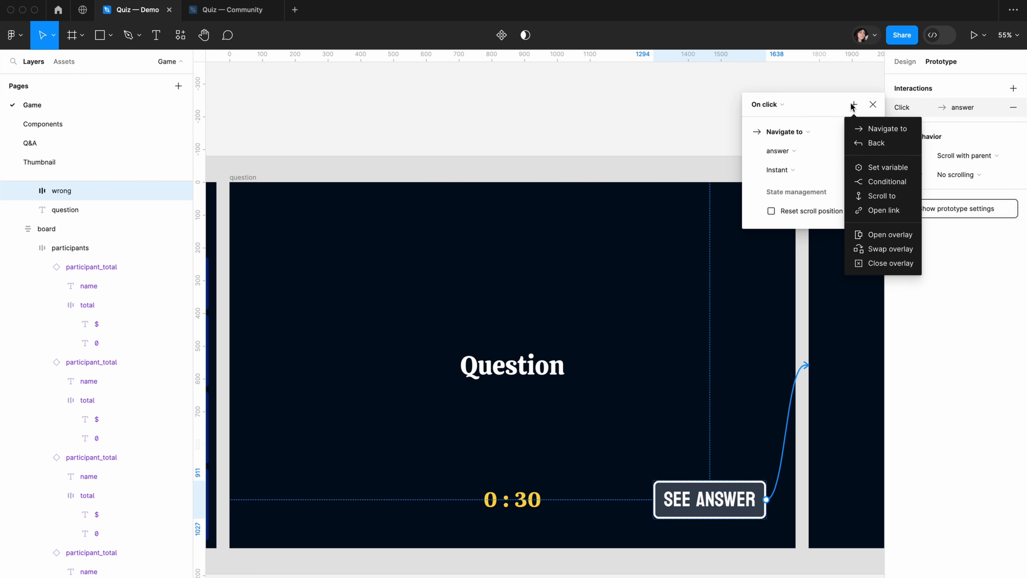
click(885, 181)
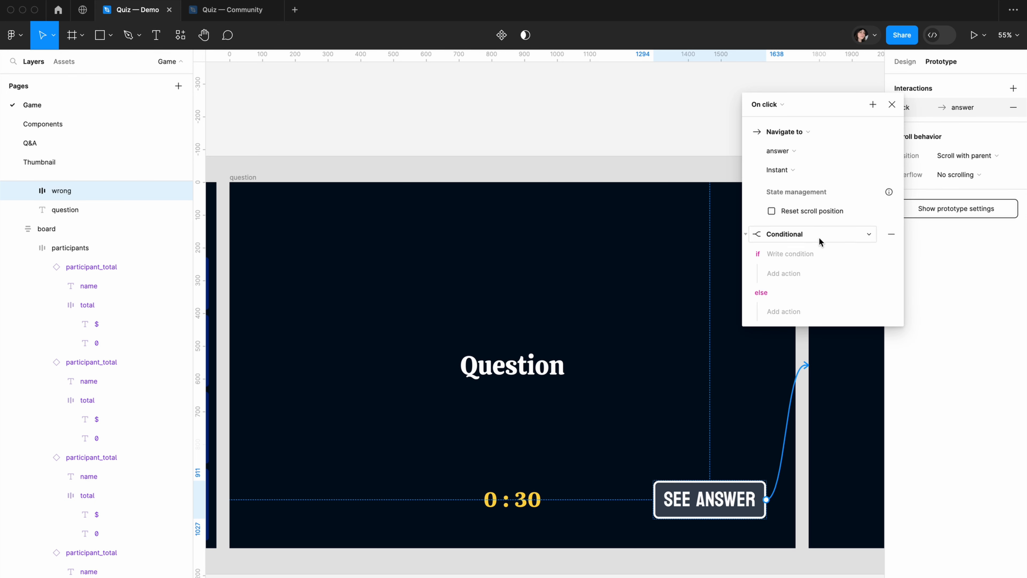
click(792, 256)
click(808, 348)
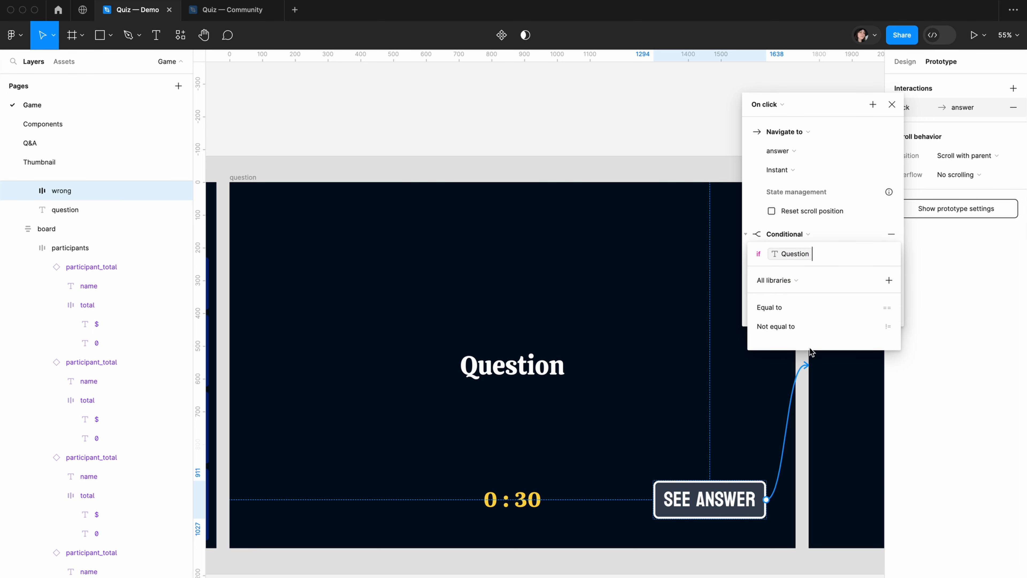
click(803, 308)
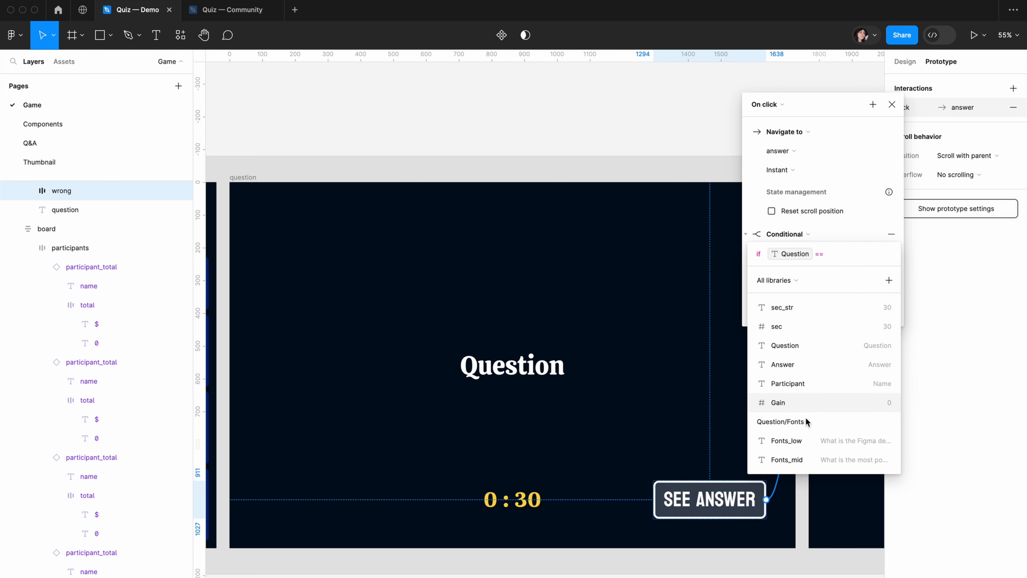
click(785, 440)
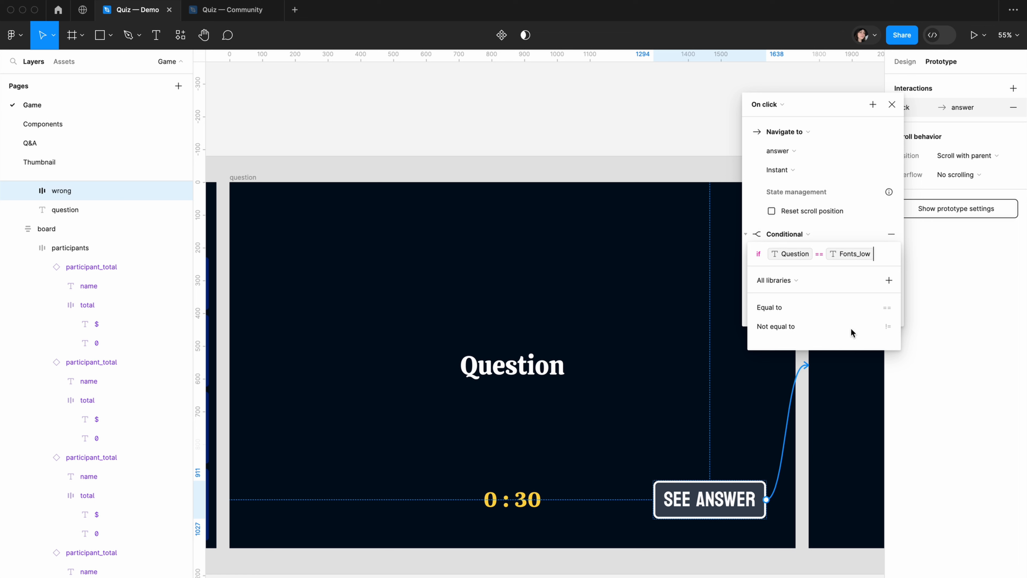
click(757, 239)
Add a Set variable action under the condition's if branch that sets Answer to the Fonts_low answer variable
click(783, 273)
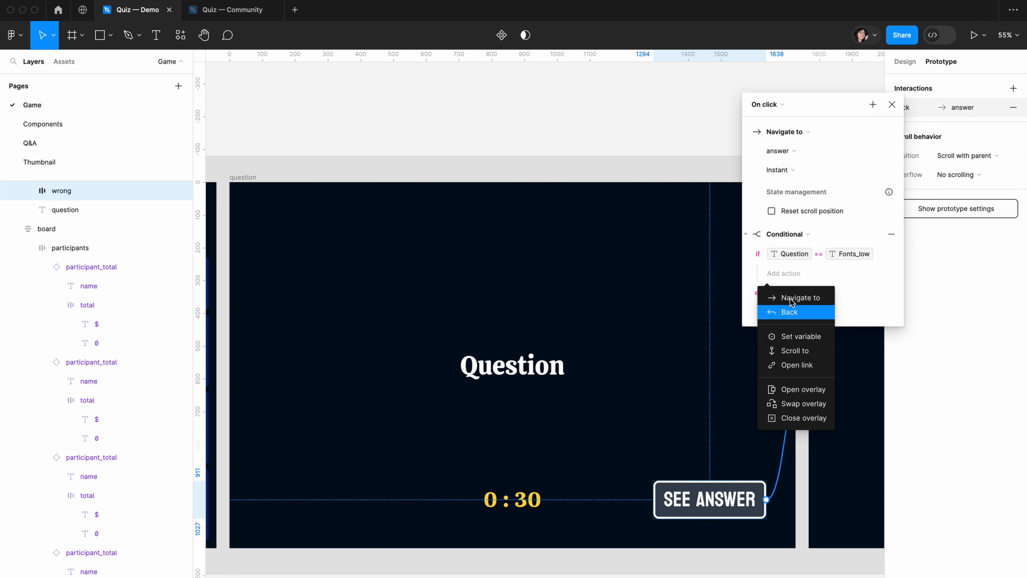
click(802, 339)
click(796, 405)
text(fo)
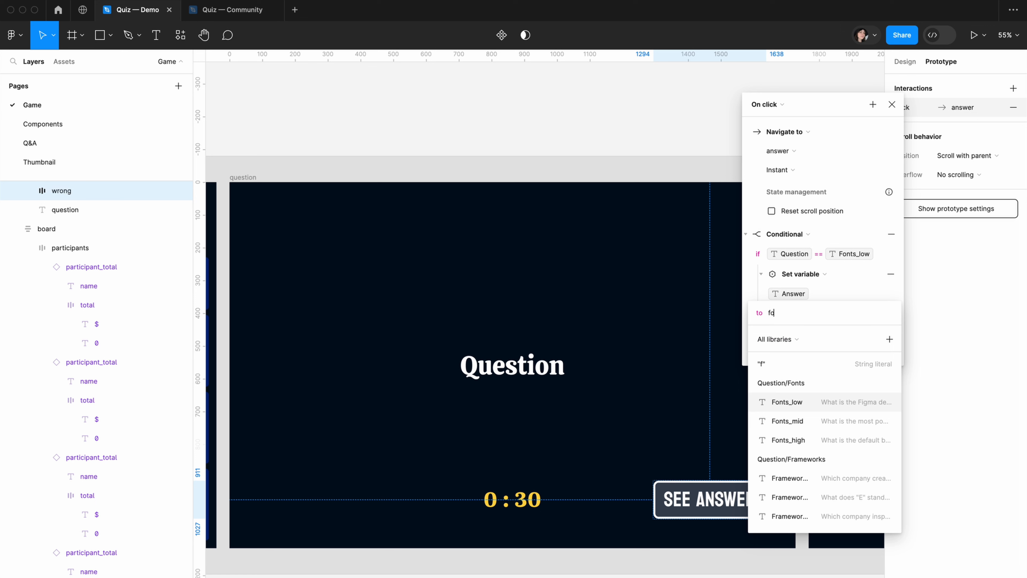
click(795, 479)
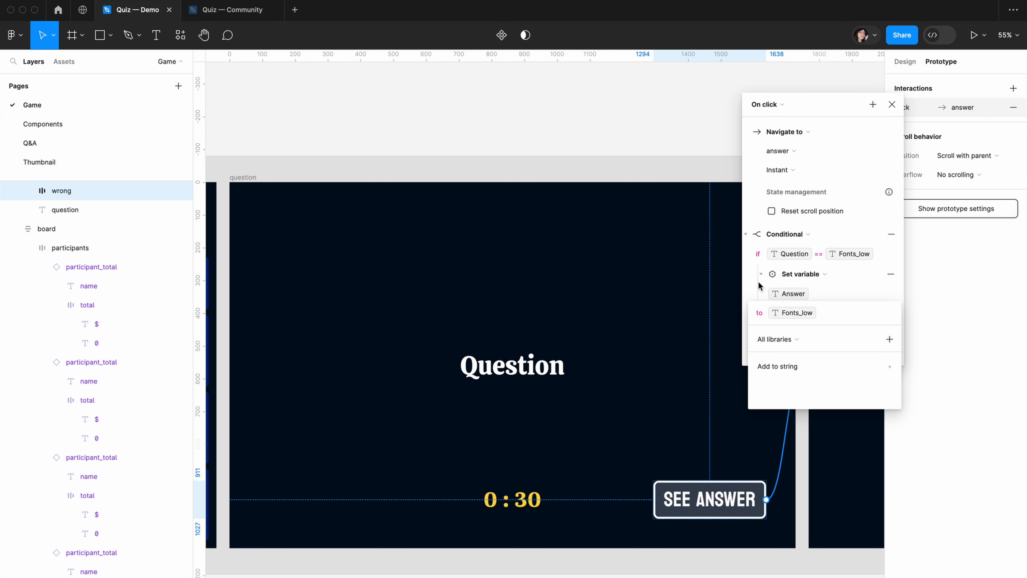
click(748, 294)
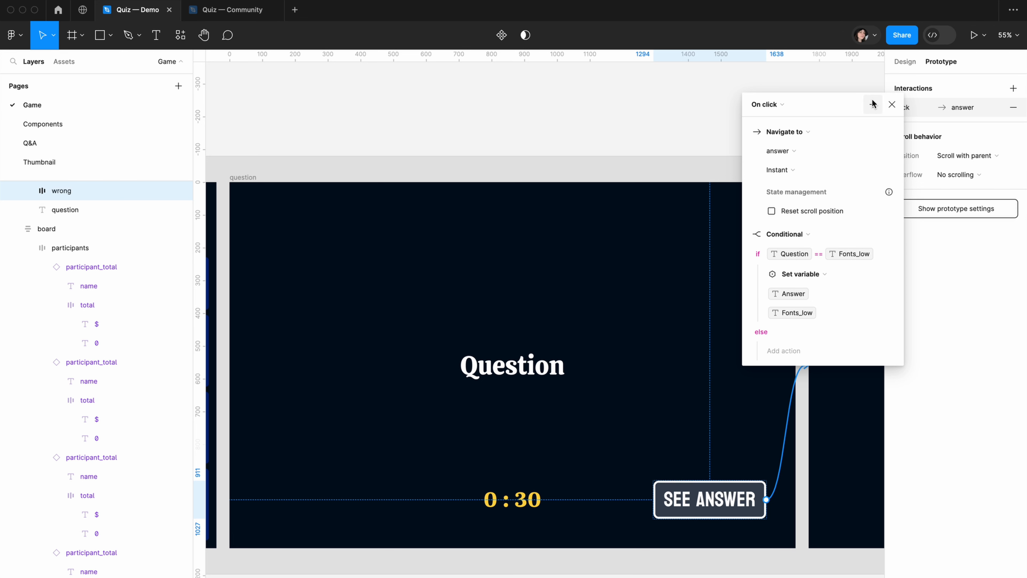
Collapse the Fonts_low conditional and add another Conditional action to the See Answer interaction with the condition Question == Fonts_mid
click(746, 234)
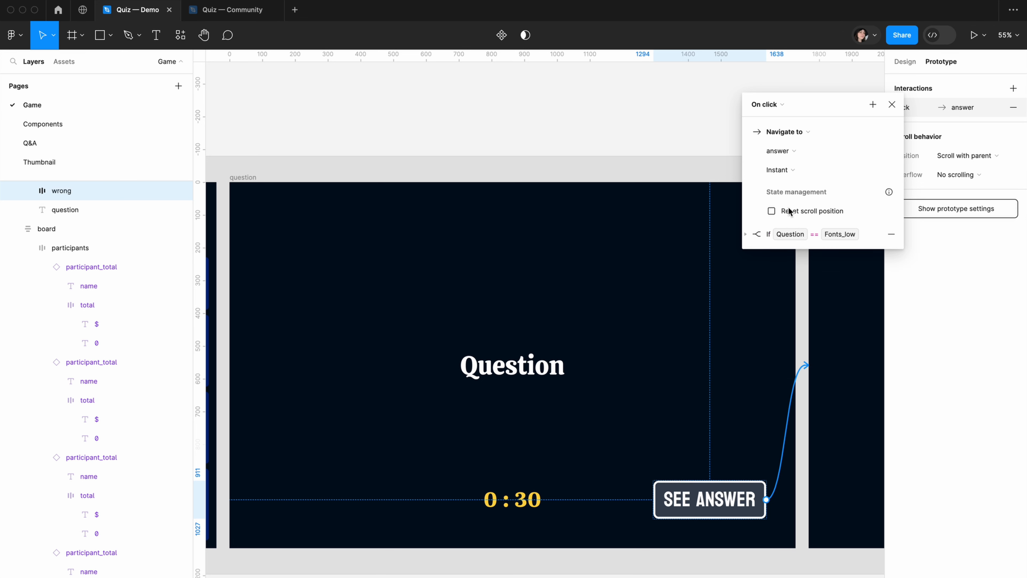
click(872, 104)
click(901, 182)
click(778, 273)
click(792, 365)
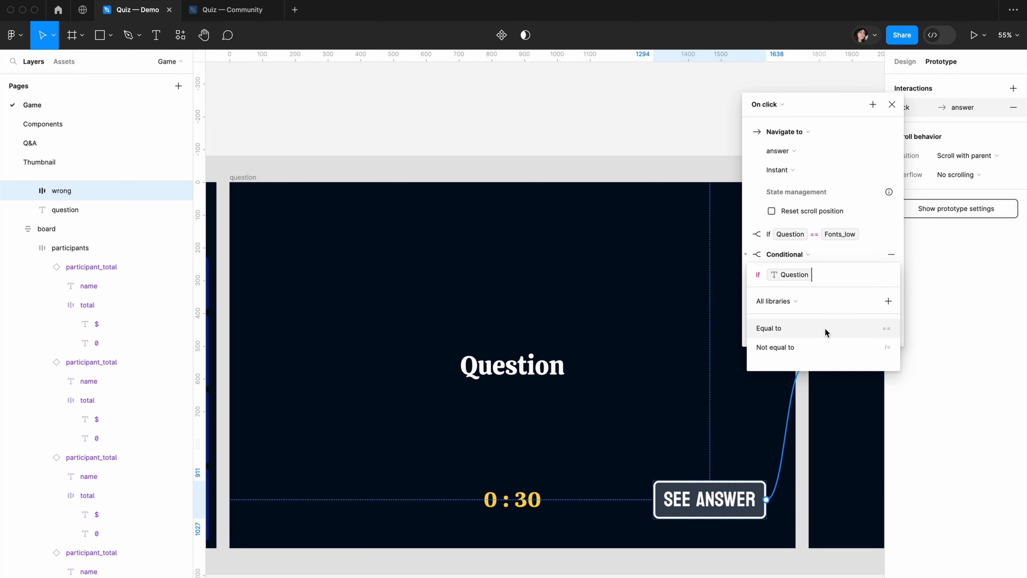
click(789, 329)
click(805, 484)
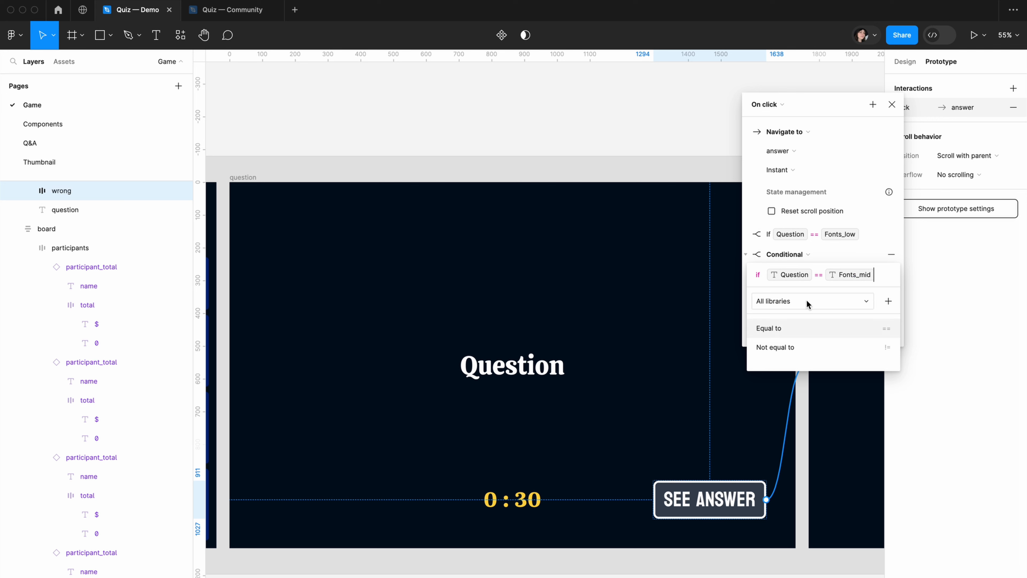
click(752, 264)
Add a Set variable action under the Fonts_mid condition that sets Answer to the Fonts_mid answer variable
click(786, 297)
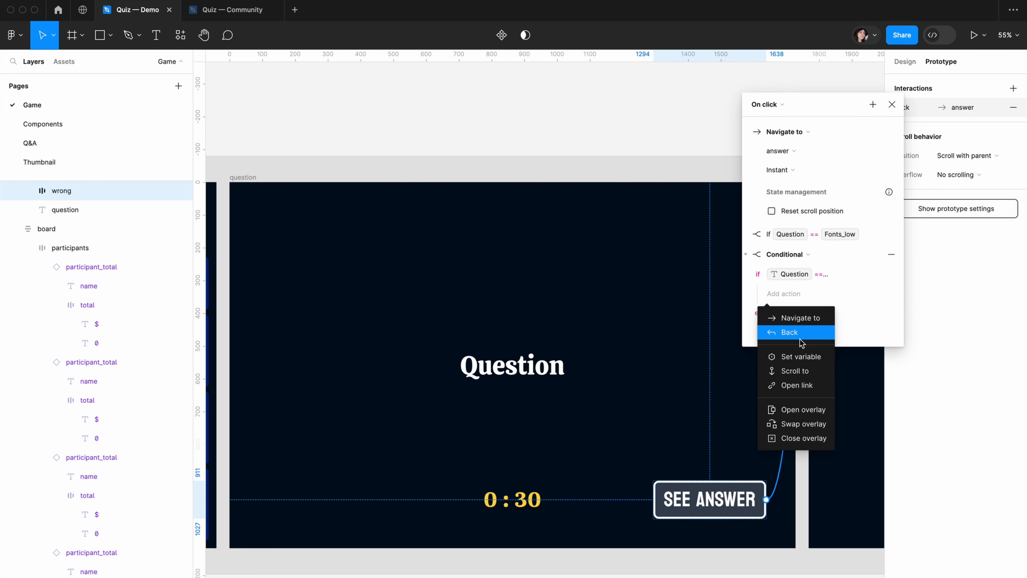
click(786, 354)
click(816, 422)
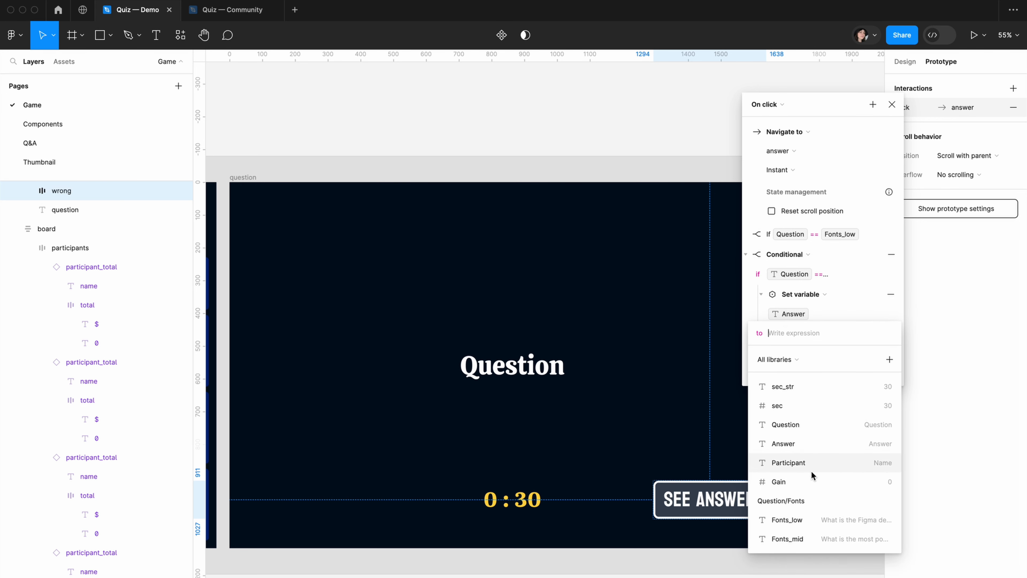
text(fo)
click(801, 519)
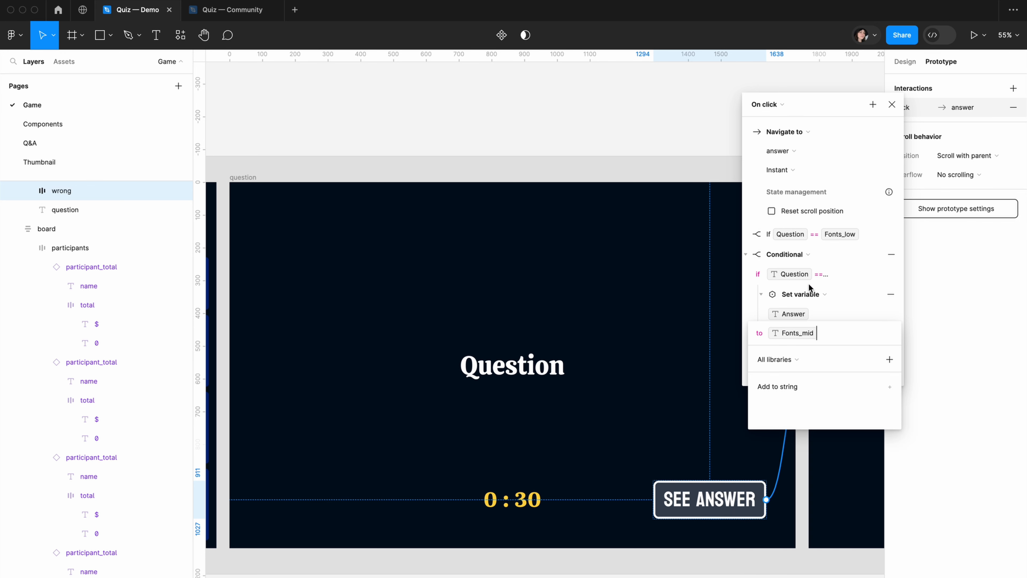
click(744, 300)
Add a Conditional action to the See Answer interaction that sets the matching Answer when Question == Fonts_high
click(872, 105)
click(870, 286)
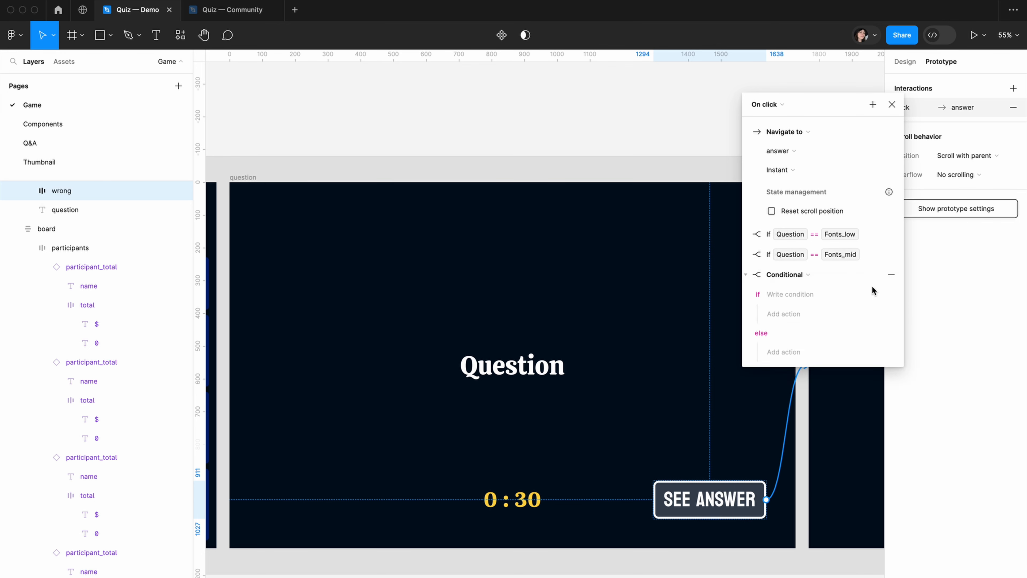
click(791, 294)
click(794, 409)
click(795, 462)
click(785, 314)
click(769, 447)
click(799, 557)
click(744, 304)
click(745, 274)
Add a Conditional action to the See Answer interaction that sets the matching Answer when Question == UX_laws_low
click(873, 105)
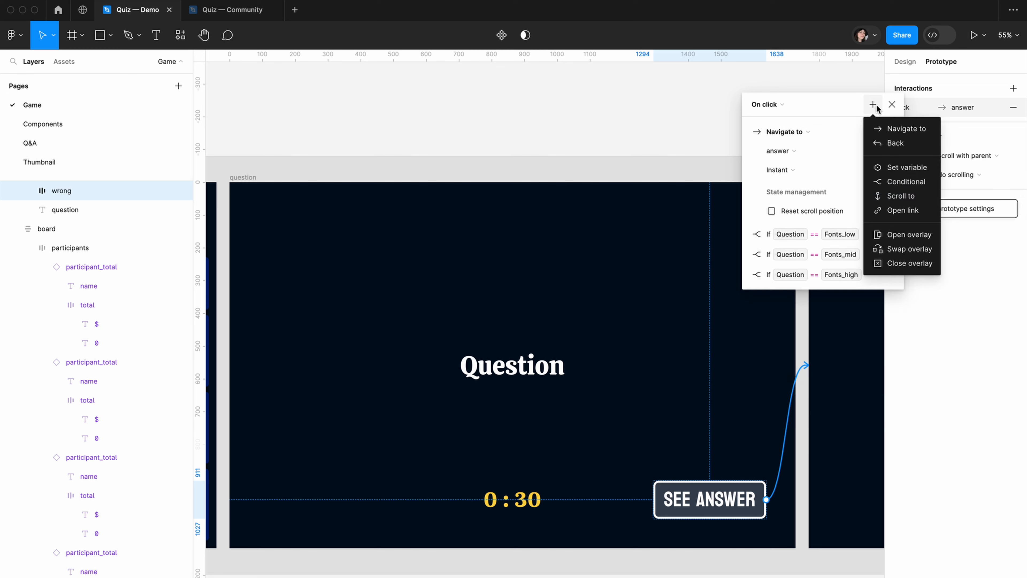
click(900, 181)
click(791, 314)
click(792, 406)
click(783, 334)
click(786, 464)
click(745, 295)
Add a Conditional action to the See Answer interaction that sets the matching Answer when Question == UX_laws_mid
click(872, 104)
click(894, 181)
click(790, 335)
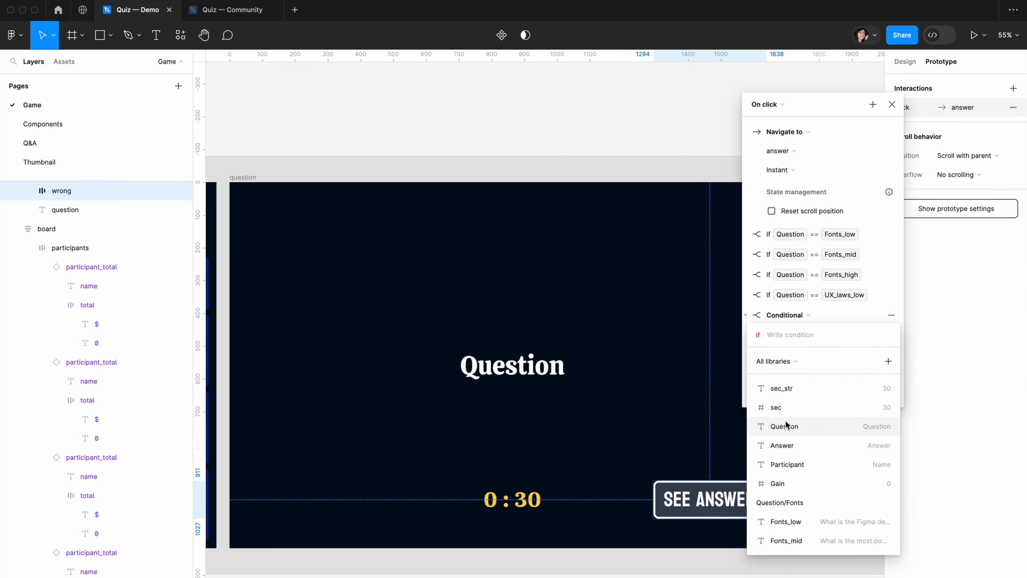
click(784, 355)
click(780, 395)
click(745, 315)
Add a Conditional action to the See Answer interaction that sets the matching Answer when Question == UX_laws_high
click(872, 105)
click(895, 182)
click(791, 355)
click(788, 447)
click(826, 463)
click(784, 374)
click(780, 415)
click(745, 335)
Add a Conditional action to the See Answer interaction that sets the matching Answer when Question == Frameworks_low
click(872, 104)
click(894, 182)
click(790, 375)
click(791, 463)
click(786, 429)
click(784, 395)
click(780, 435)
click(746, 356)
Add a Conditional action to the See Answer interaction that sets the matching Answer when Question == Frameworks_mid
click(872, 105)
click(905, 181)
click(791, 396)
click(786, 486)
text(f)
click(791, 487)
click(783, 415)
click(780, 455)
scroll(814, 357, down, 3)
click(786, 543)
click(792, 543)
key(Return)
click(746, 291)
Add a Conditional action to the See Answer interaction that sets the matching Answer when Question == Frameworks_high
click(872, 105)
click(894, 182)
click(791, 415)
click(786, 507)
click(792, 391)
click(786, 431)
text(fr)
click(745, 328)
Add a Conditional action to the See Answer interaction that sets the matching Answer when Question == Figma_updates_low
click(873, 104)
click(899, 182)
click(791, 349)
click(786, 441)
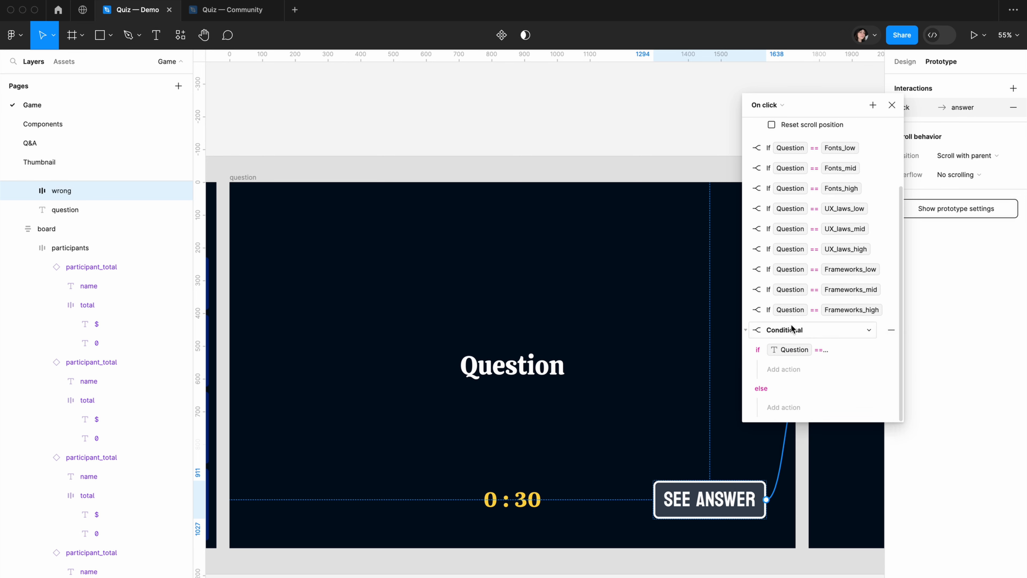
click(783, 369)
click(781, 409)
click(795, 351)
click(789, 495)
click(746, 291)
Add a Conditional action to the See Answer interaction that sets the matching Answer when Question == Figma_updates_mid
click(872, 105)
click(791, 441)
click(805, 403)
text(fr)
click(793, 442)
key(BackSpace)
click(789, 369)
click(789, 433)
click(746, 330)
Add a Conditional action that sets Answer to Figma_updates_high when Question == Figma_updates_high, and close the See Answer interaction
click(873, 105)
click(894, 181)
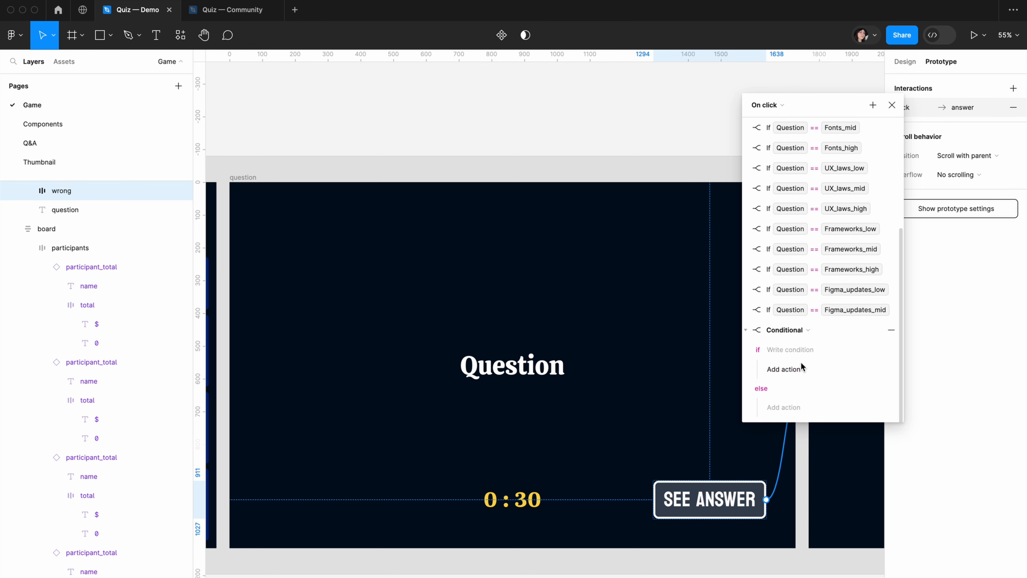
click(791, 349)
click(786, 441)
text(fi)
click(786, 461)
click(786, 369)
click(792, 434)
click(789, 496)
click(786, 518)
click(758, 385)
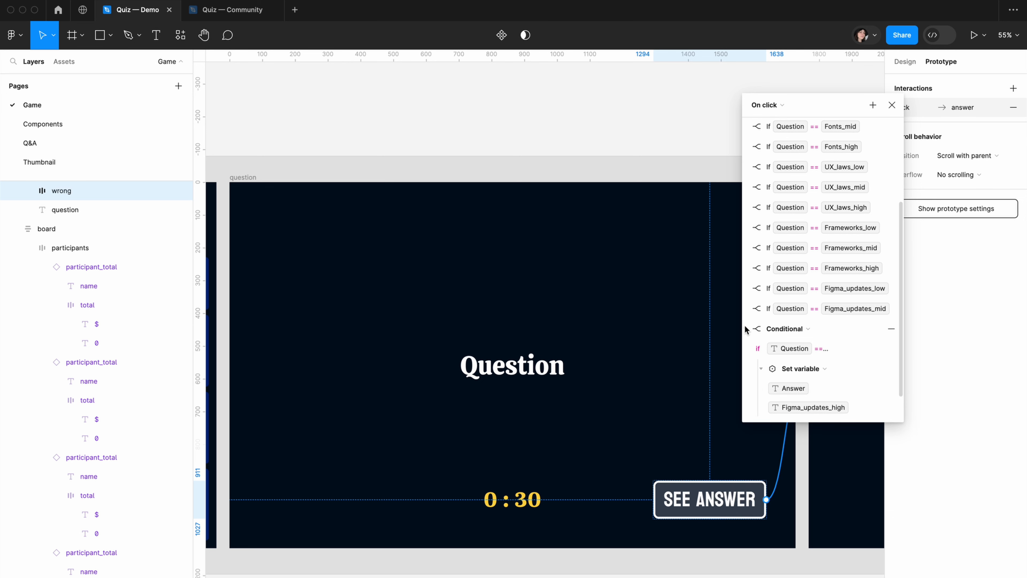
click(745, 330)
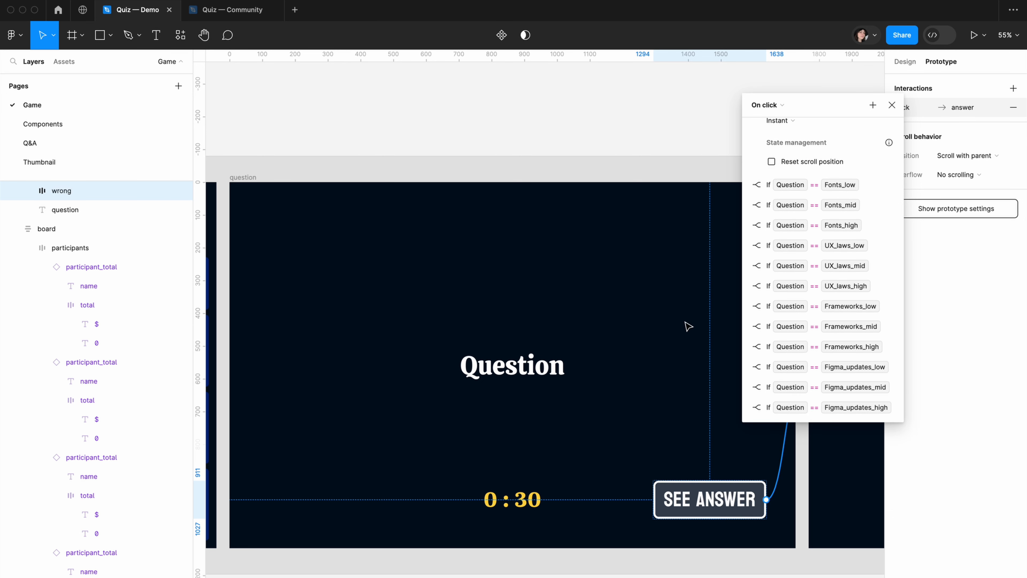
click(892, 105)
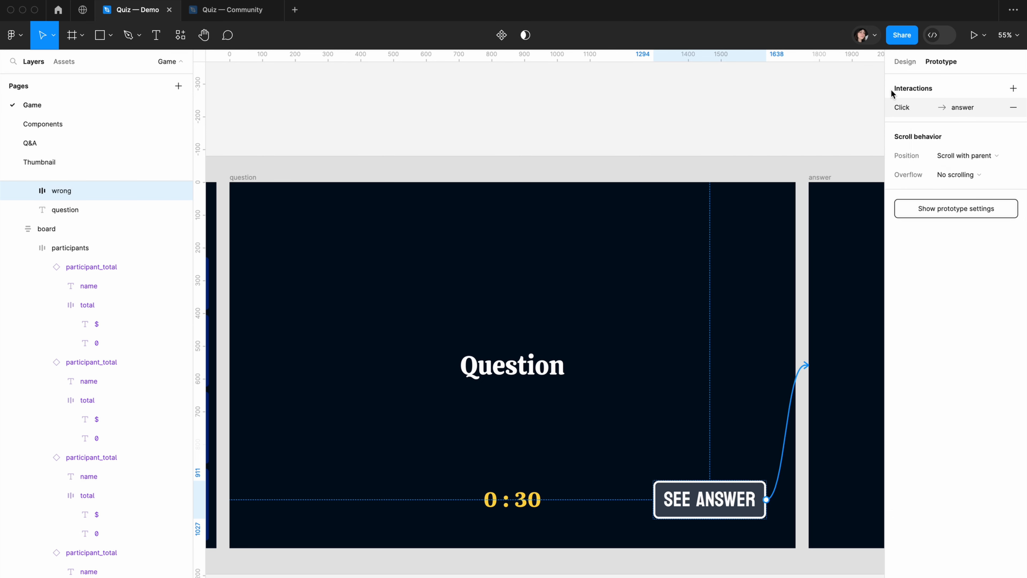
Connect the Wrong button in the answer frame back to the board frame with a prototype interaction
click(753, 110)
scroll(755, 162, right, 3)
scroll(772, 250, right, 10)
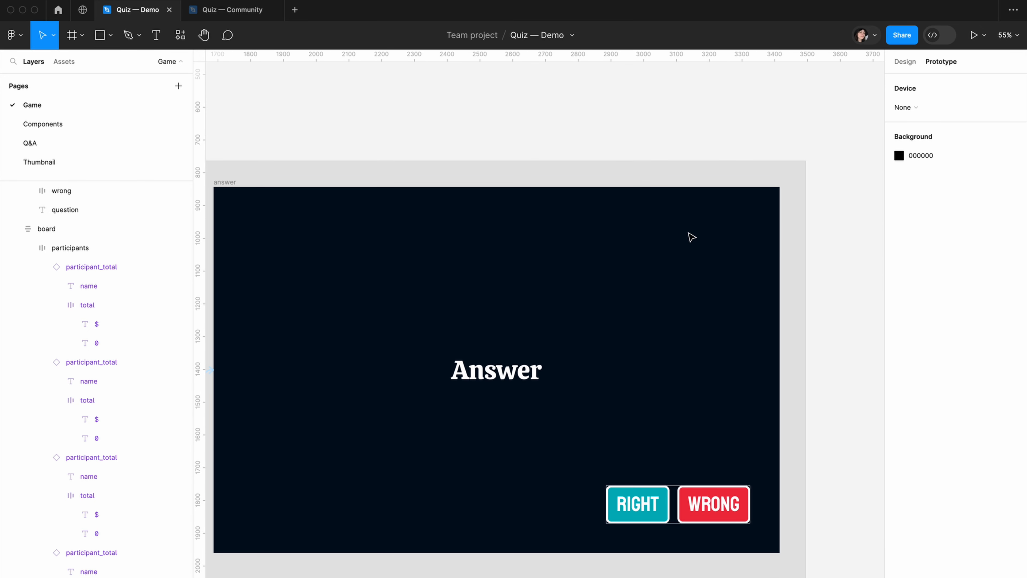
scroll(692, 234, down, 2)
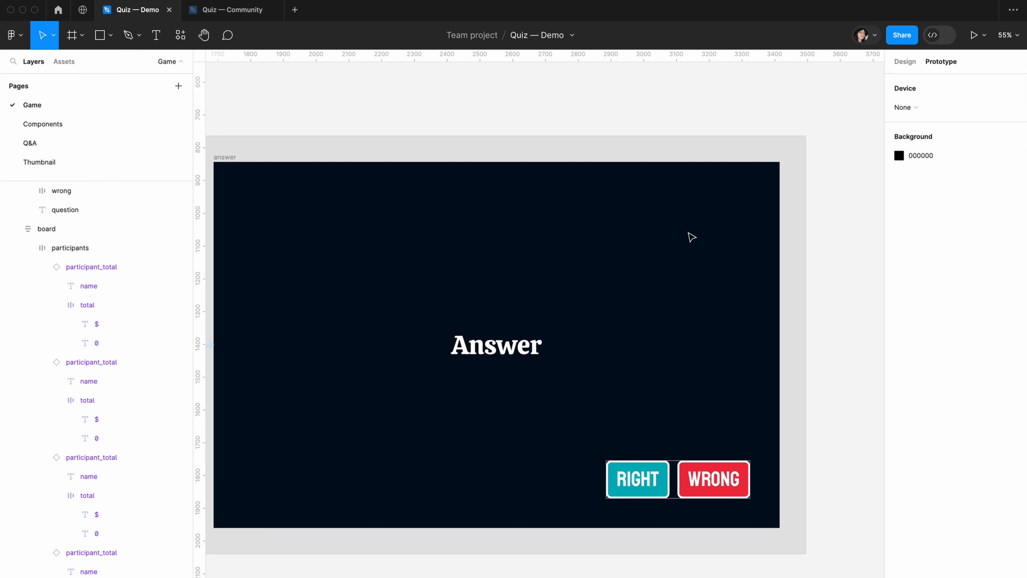
scroll(691, 254, down, 2)
click(727, 463)
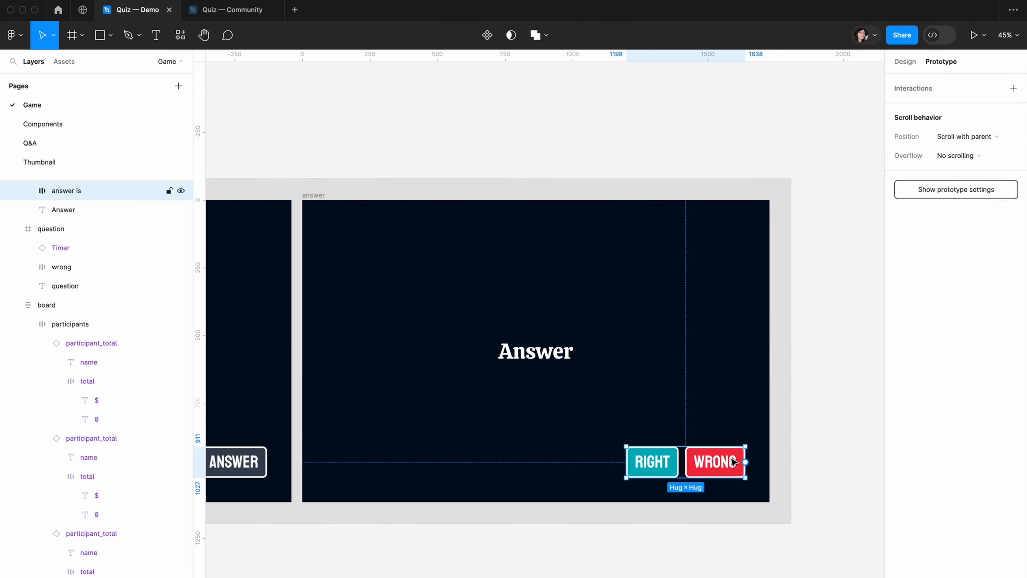
click(727, 463)
drag(685, 462, 379, 350)
click(516, 148)
drag(692, 140, 669, 138)
scroll(726, 170, right, 15)
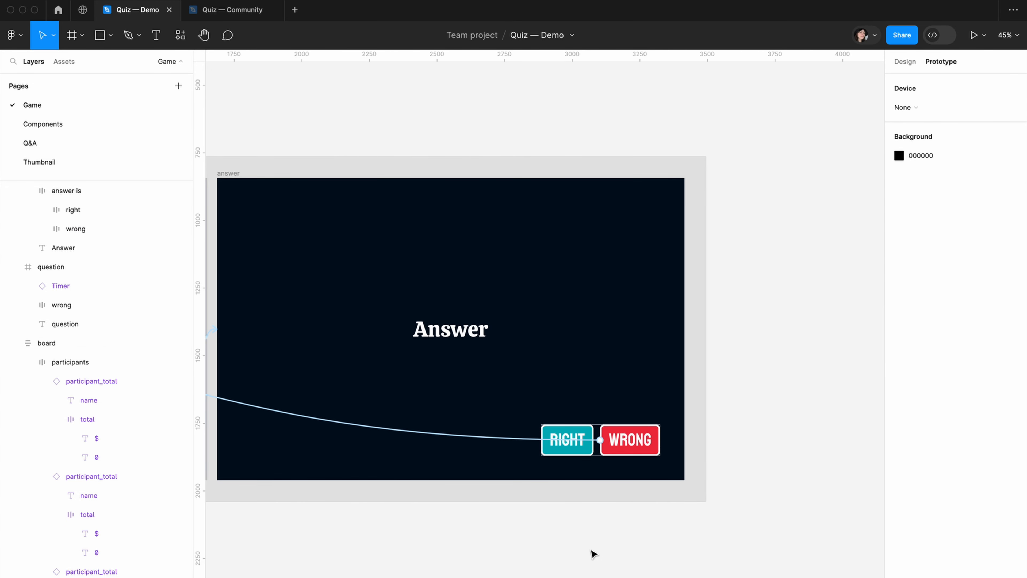
Add a click interaction to the Right button with a Conditional action whose condition is Participant == Participant_1
double_click(573, 430)
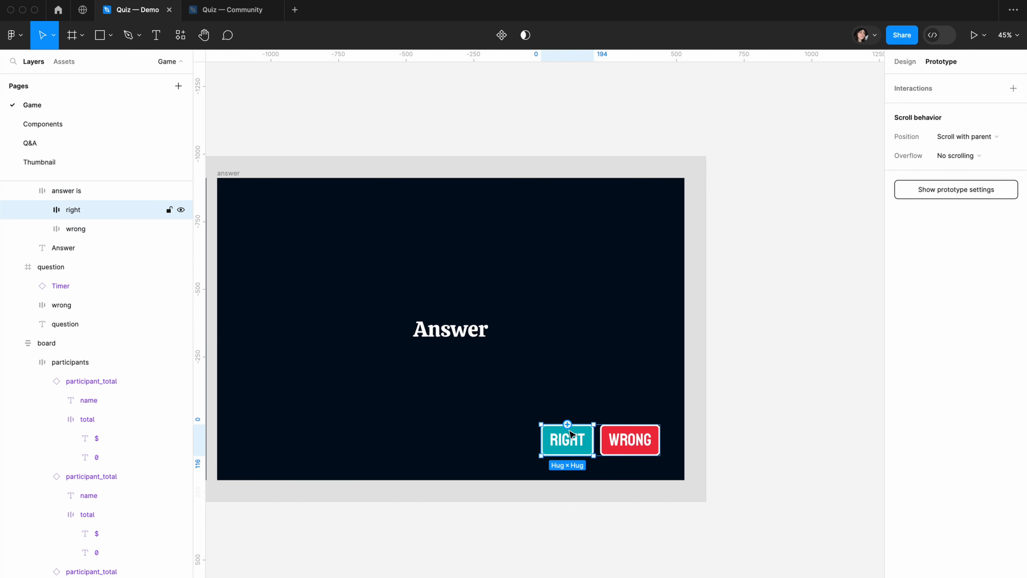
click(1013, 88)
click(853, 103)
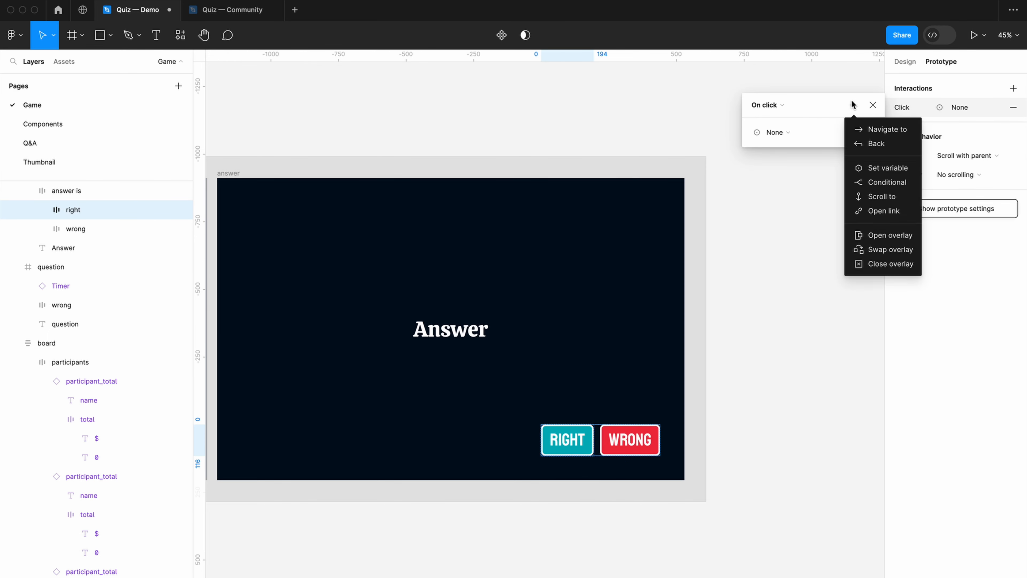
click(873, 187)
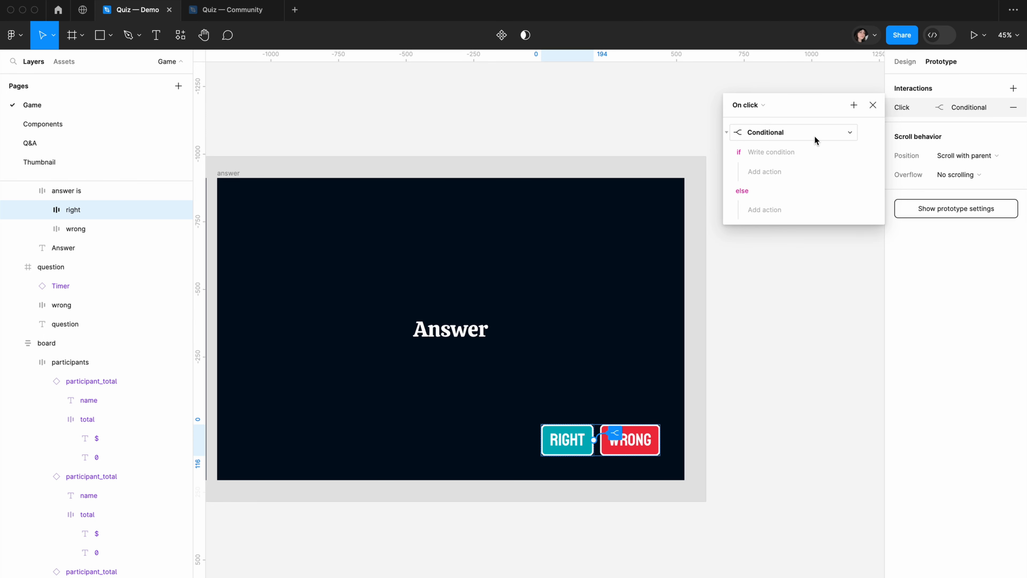
click(774, 152)
click(784, 281)
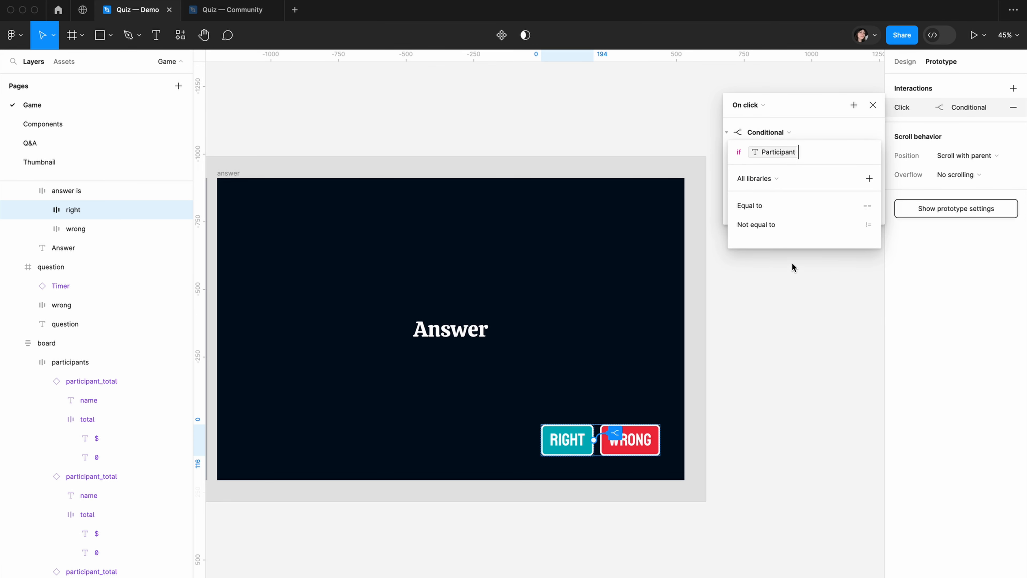
click(756, 204)
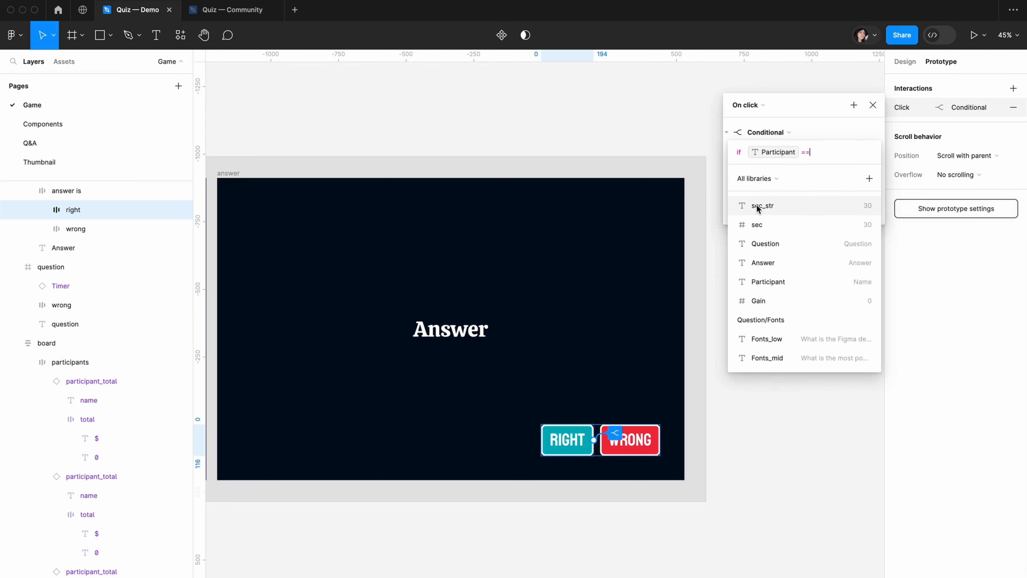
click(788, 280)
click(800, 243)
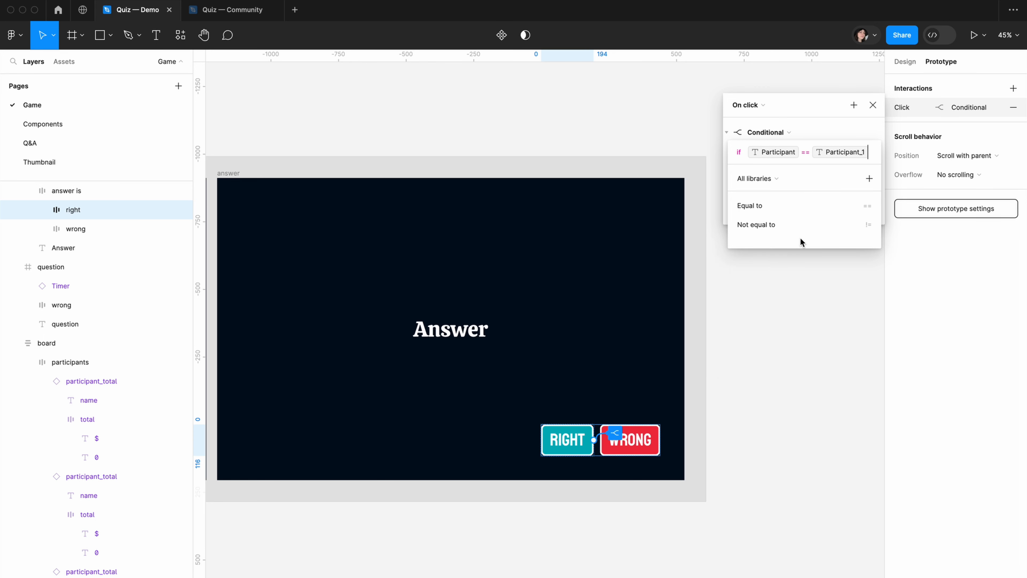
click(808, 128)
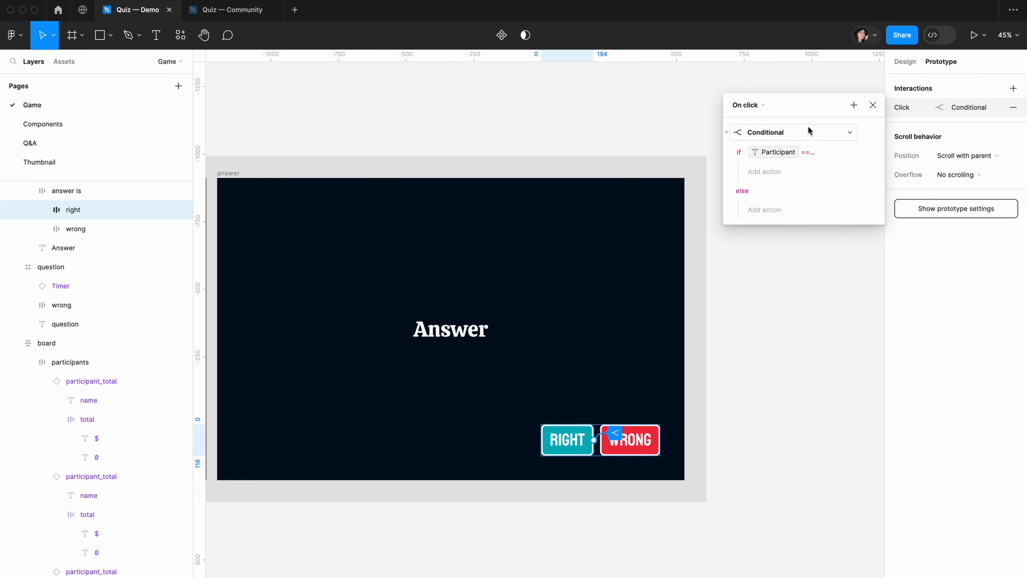
Add a Set variable action under the Participant_1 condition that sets Total_1 to Total_1 + Gain, and collapse the conditional
click(768, 173)
click(760, 236)
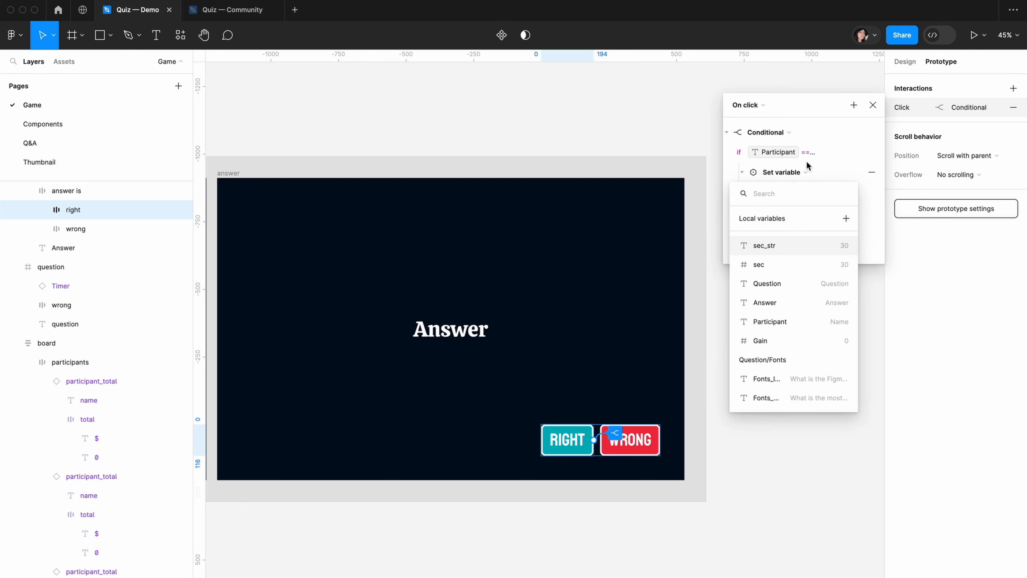
text(tot)
click(765, 263)
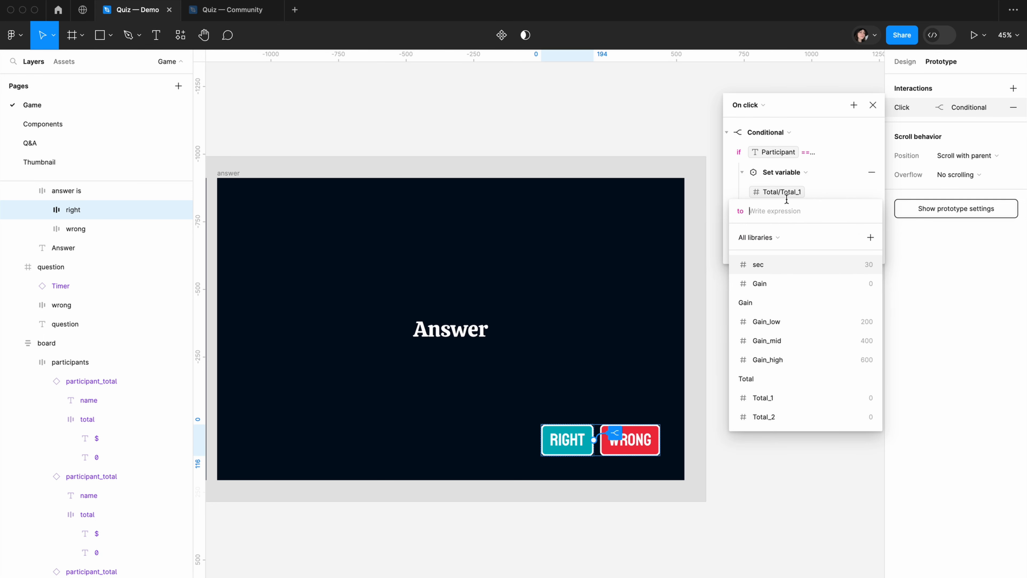
text(tot)
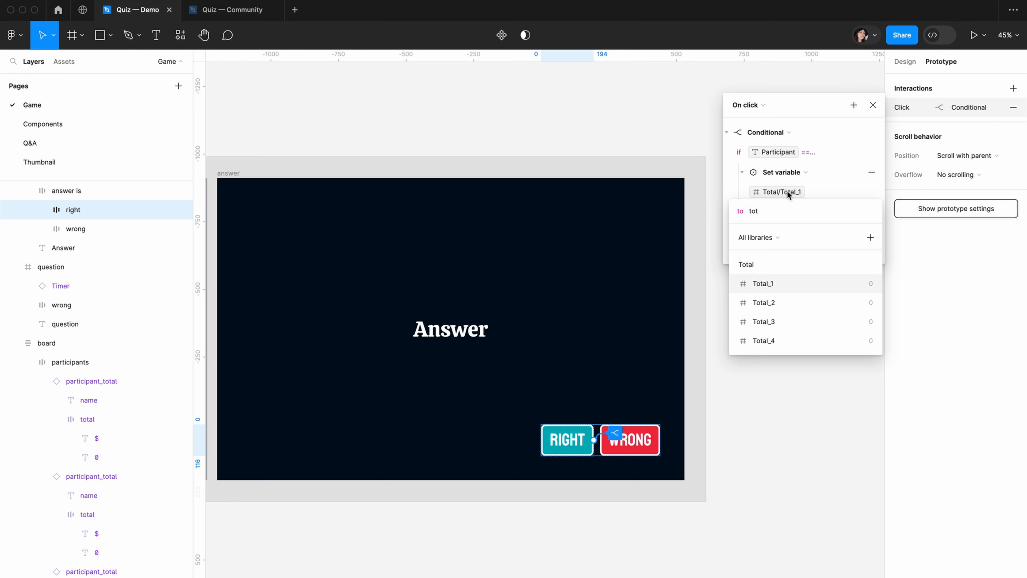
click(763, 283)
click(762, 267)
click(771, 283)
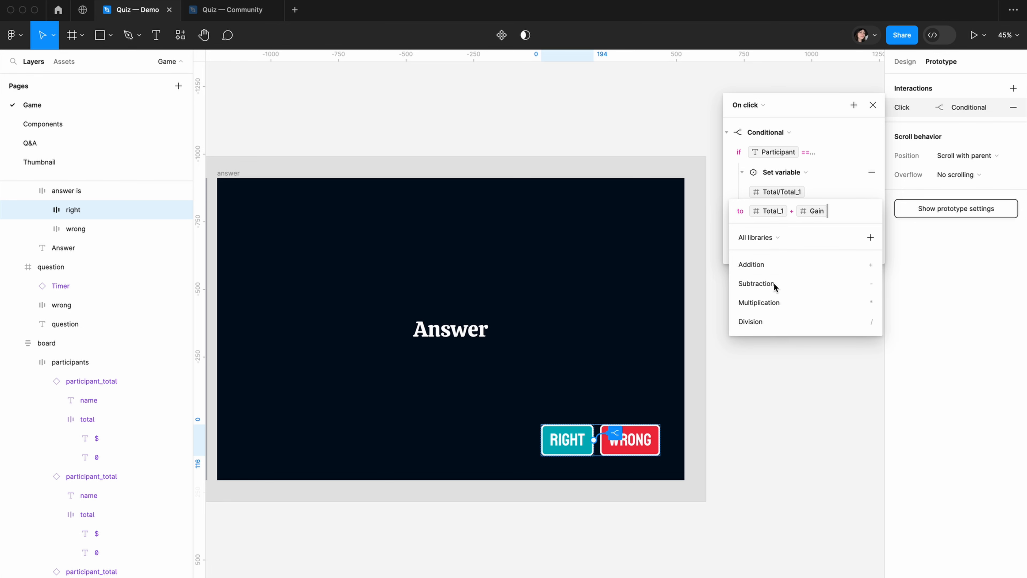
click(730, 191)
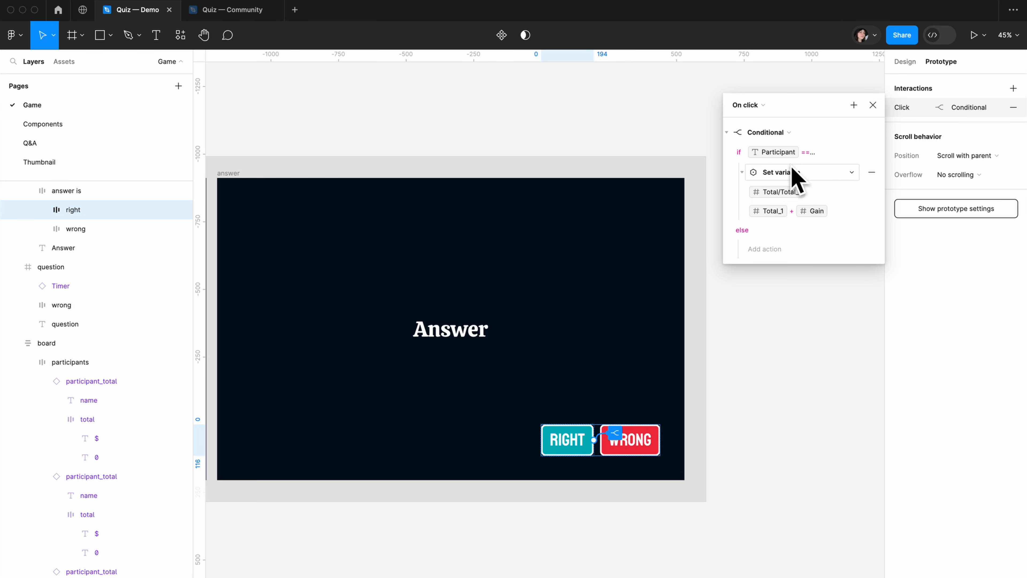
click(726, 133)
Add a second Conditional action to the Right button's interaction that compares Participant with the second participant's variable
click(853, 105)
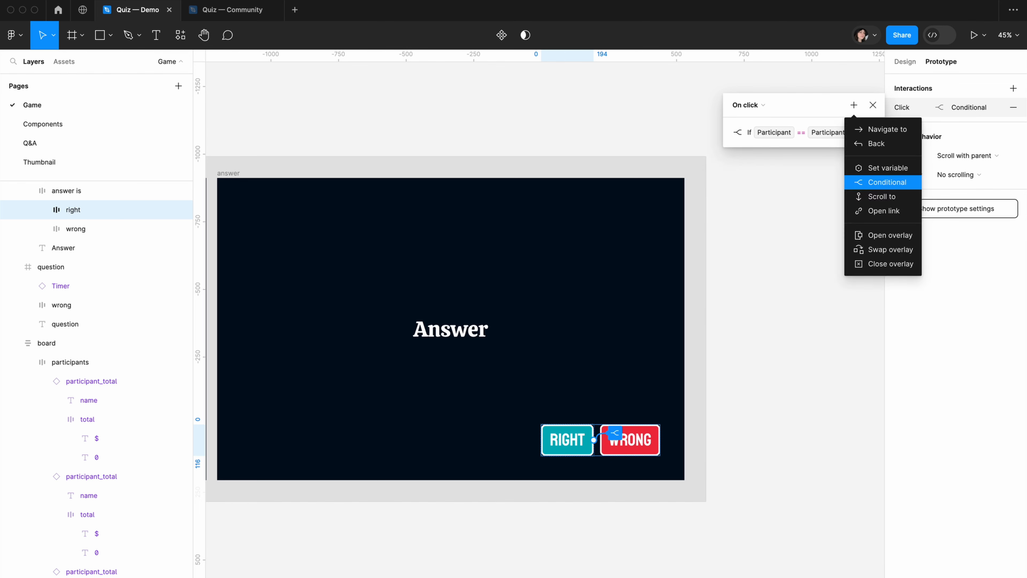
click(886, 183)
click(802, 226)
click(802, 225)
click(772, 282)
click(765, 158)
Add a Set variable action under the second participant's condition that sets Total_2 to Total_2 + Gain
click(748, 193)
click(781, 254)
click(764, 418)
click(763, 437)
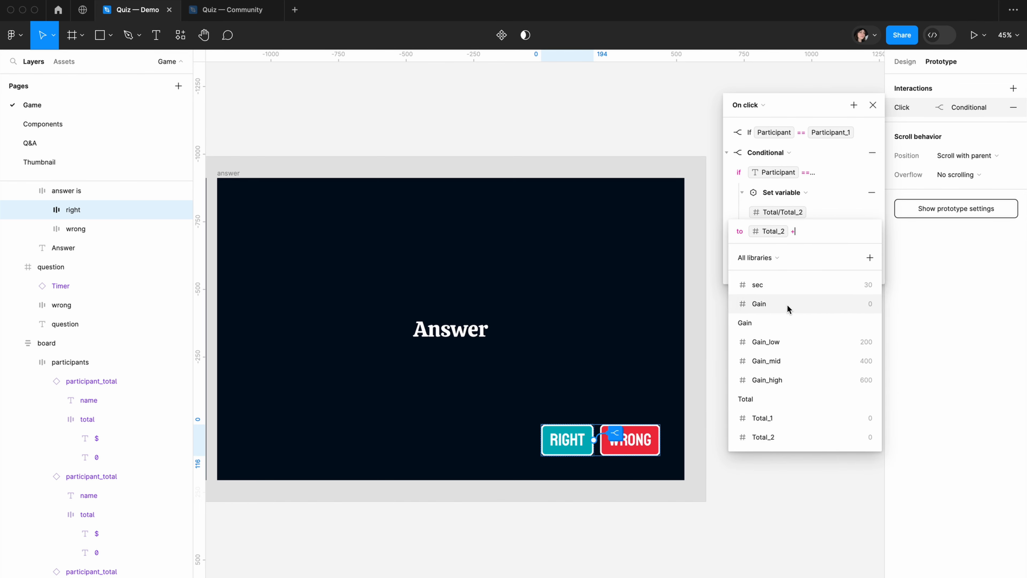
click(787, 305)
Add a third Conditional action to the Right button that adds Gain to the third participant's total when that participant is selected
click(854, 105)
click(885, 182)
click(780, 193)
click(792, 245)
click(772, 321)
click(764, 212)
click(772, 279)
click(776, 251)
click(764, 456)
click(764, 324)
Add a fourth Conditional action to the Right button that adds Gain to the fourth participant's total when that participant is selected
click(853, 105)
click(886, 182)
click(727, 173)
click(776, 213)
click(774, 362)
click(780, 233)
click(772, 296)
click(764, 456)
text(to)
click(764, 402)
click(761, 343)
click(796, 359)
Return to the design properties and open a preview of the quiz prototype
key(shift+1)
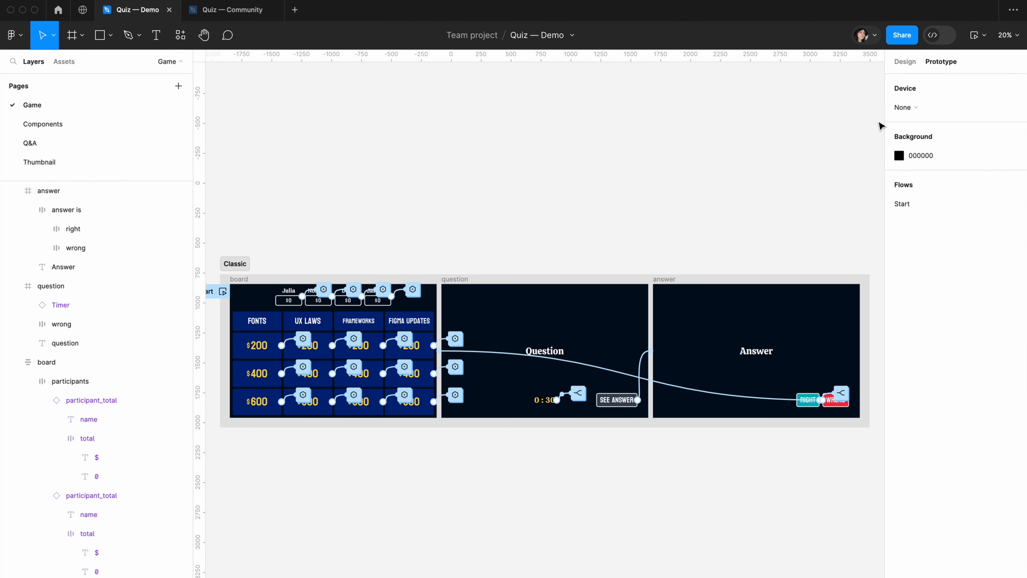
click(905, 61)
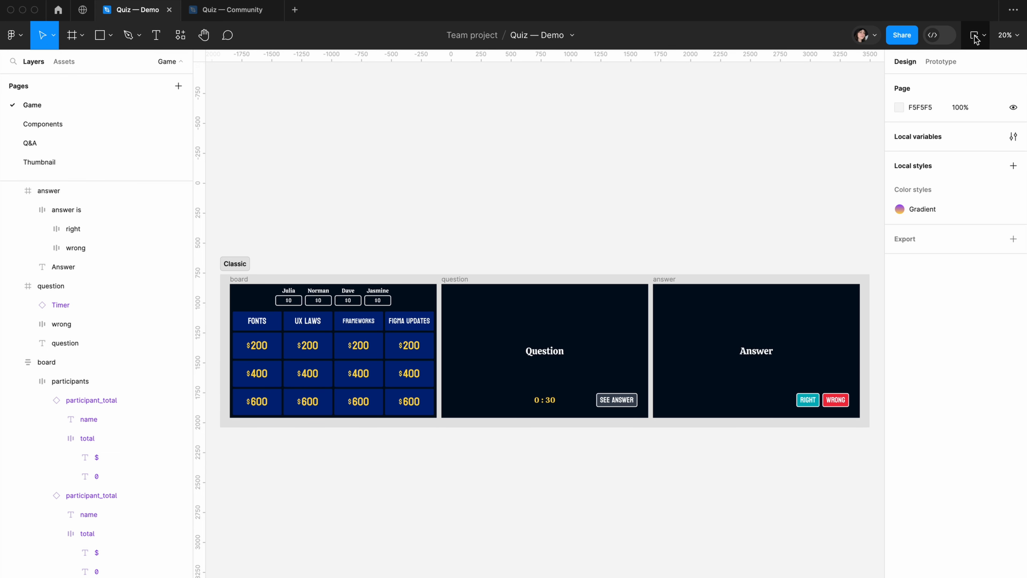
click(987, 36)
click(936, 80)
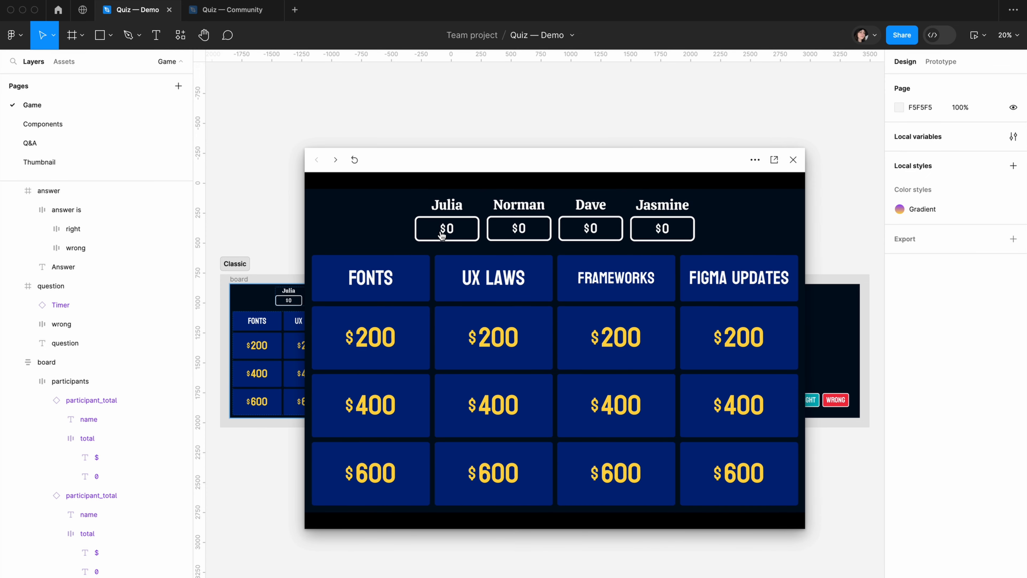
Test the first participant's turn in the preview with the $200 Fonts question and mark the answer right
click(442, 235)
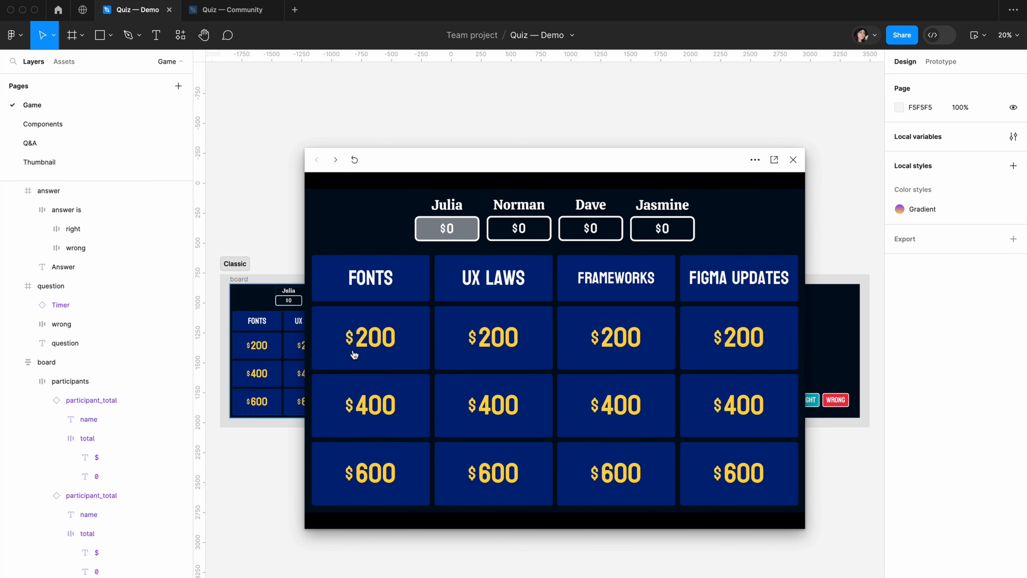
click(361, 340)
drag(494, 161, 264, 166)
drag(412, 161, 329, 164)
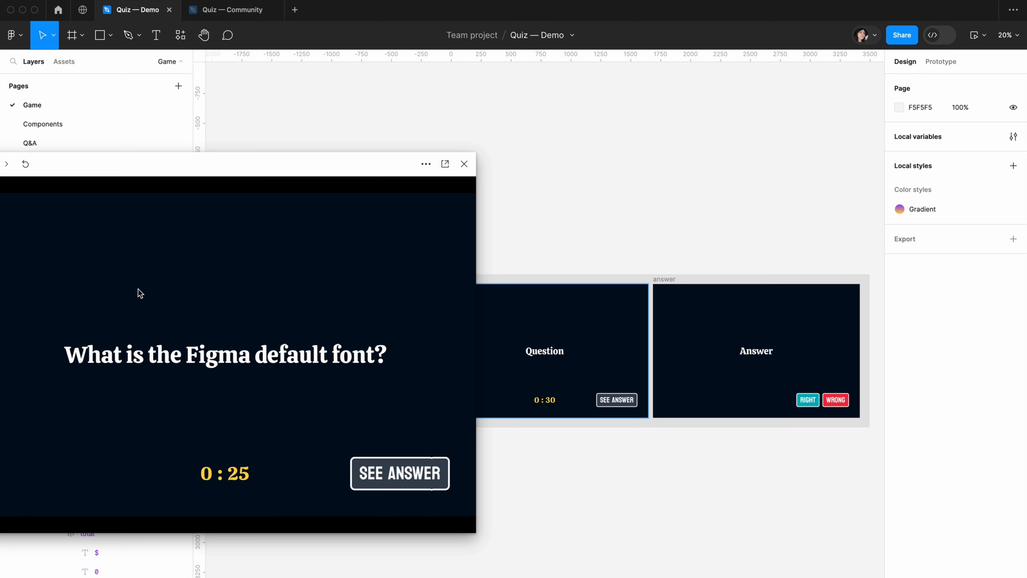
drag(251, 177, 485, 158)
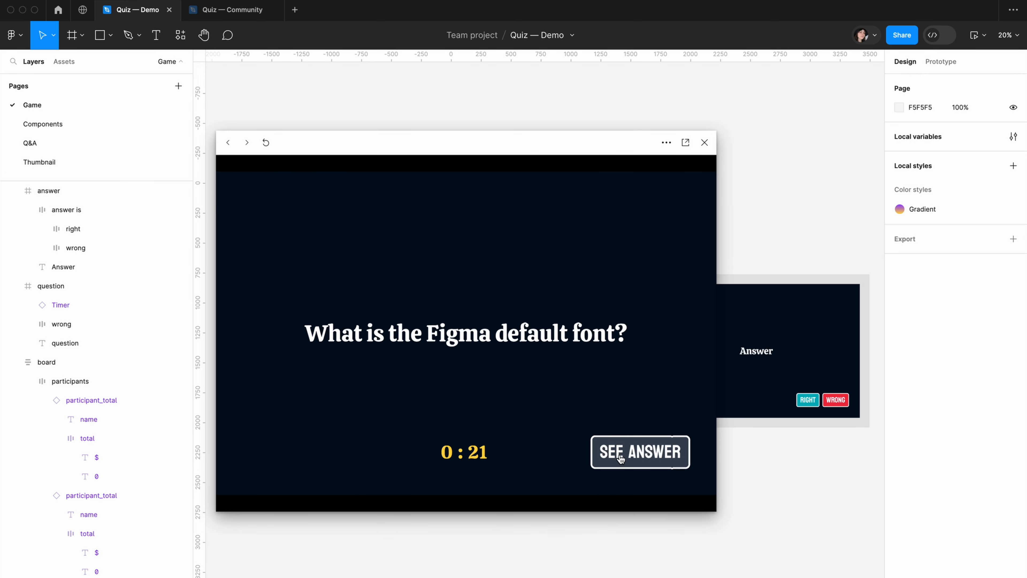
click(613, 460)
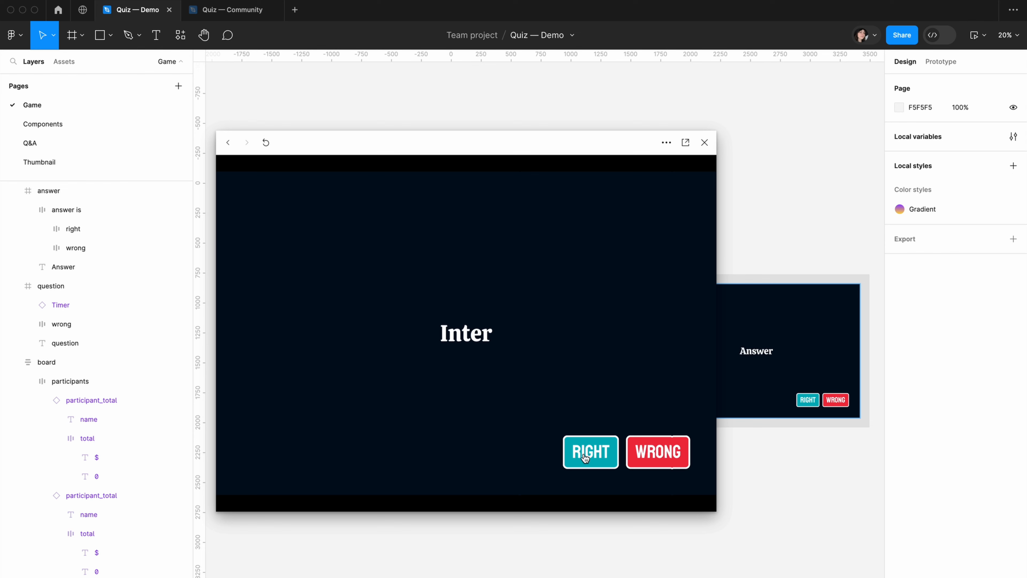
click(579, 461)
drag(468, 151, 556, 166)
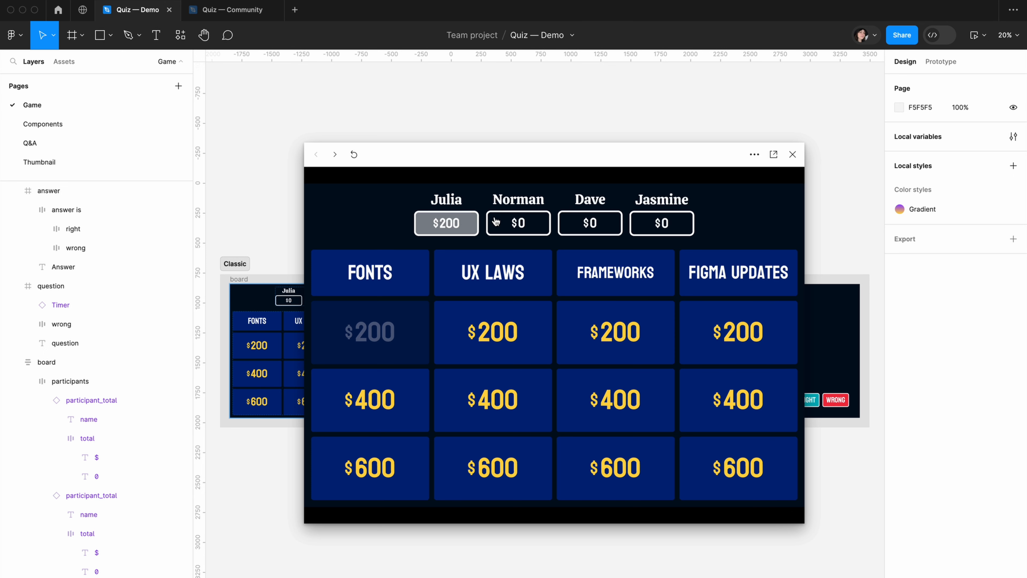
Test the second participant's turn with the $200 UX Laws question and mark the answer wrong
click(515, 221)
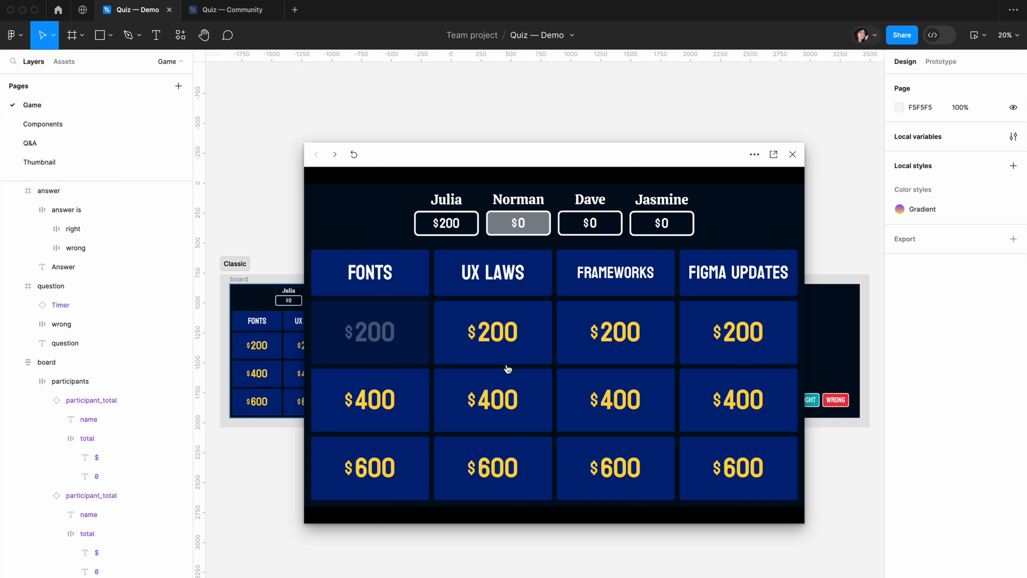
click(473, 330)
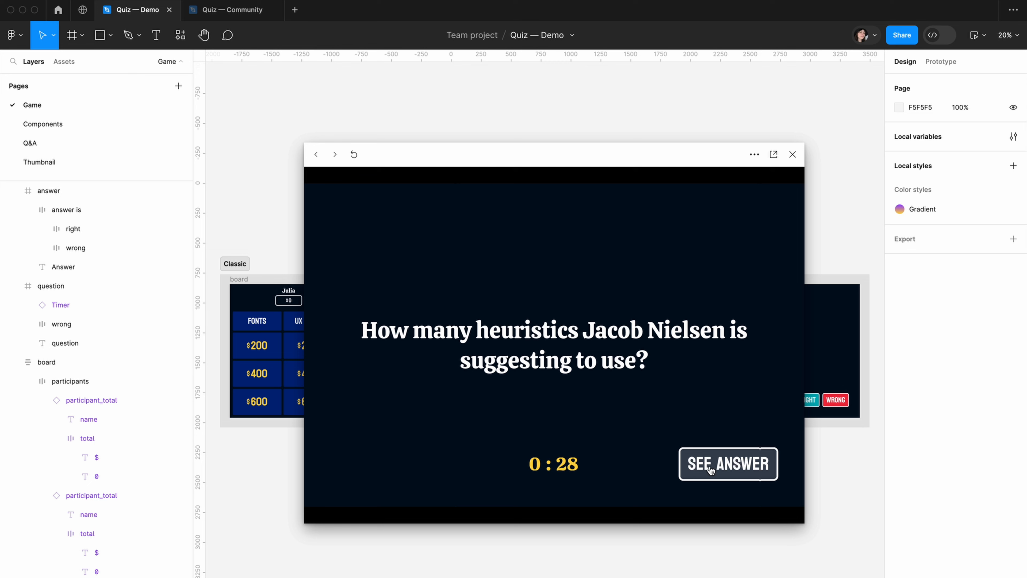
click(706, 465)
click(778, 465)
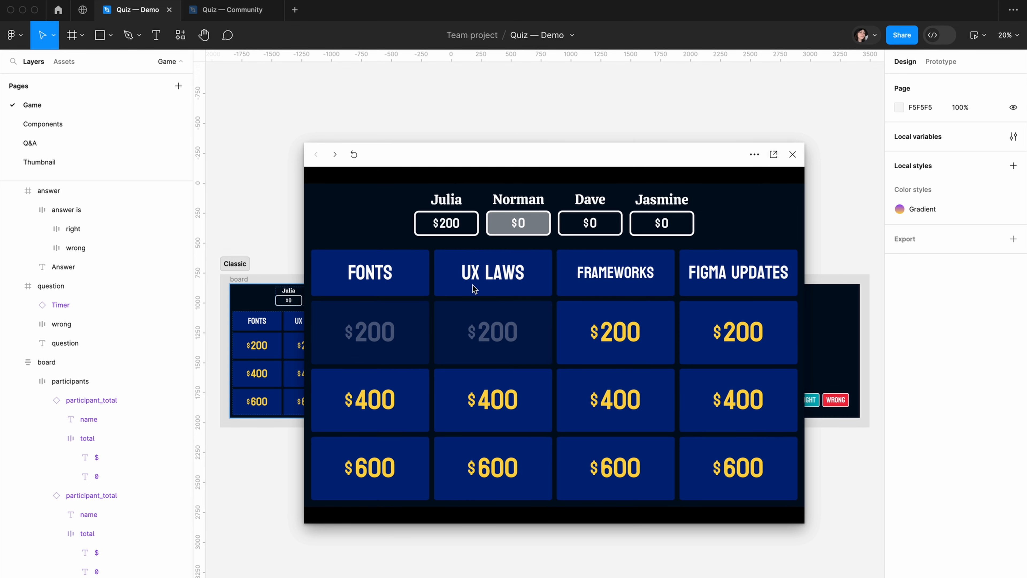
Test the third participant's turn with the $200 Frameworks question and mark the answer right
click(596, 221)
click(619, 334)
click(707, 483)
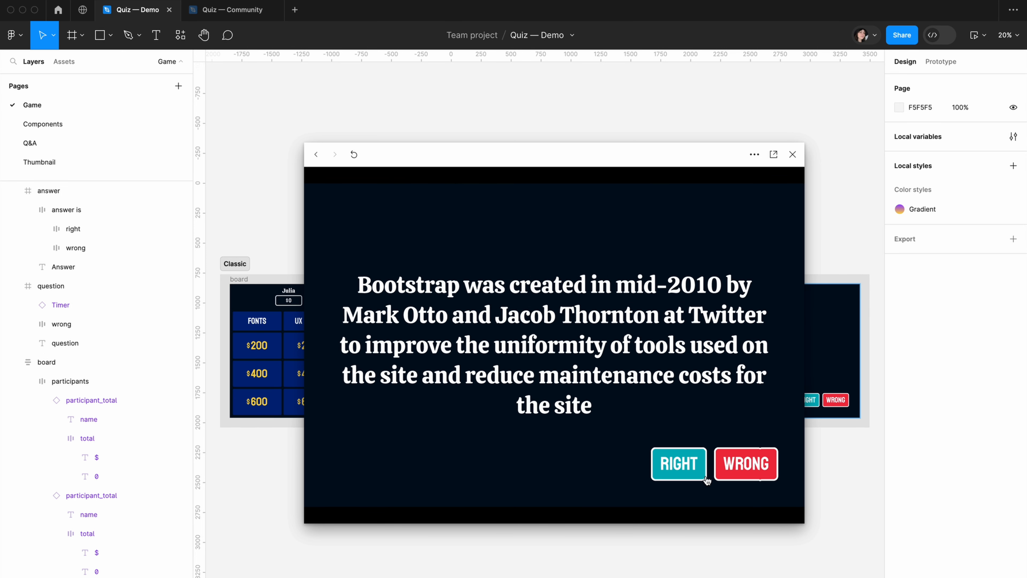
click(677, 465)
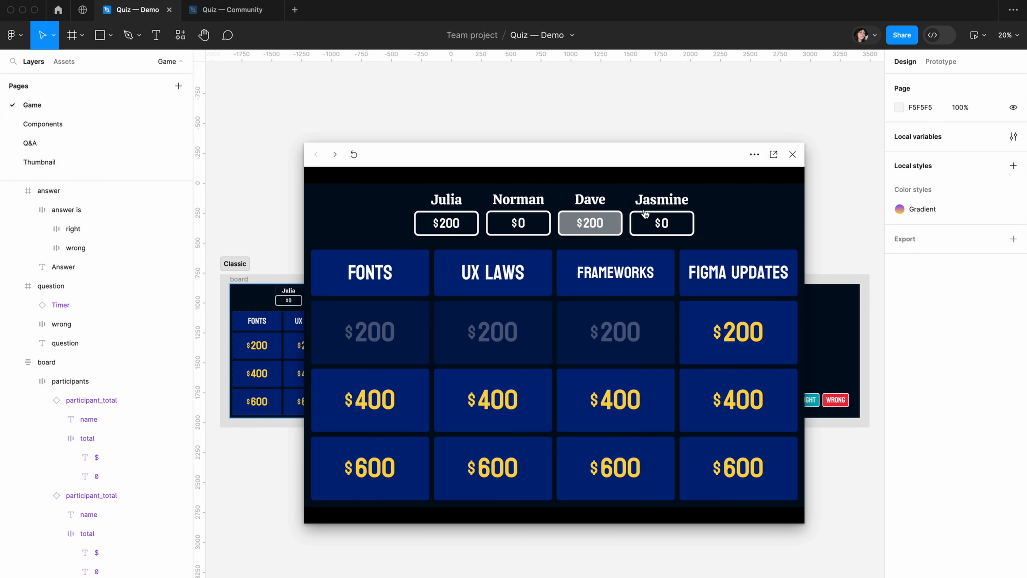
Test the fourth participant's turn with the $200 Figma Updates question and mark the answer right
click(680, 224)
click(716, 341)
click(705, 468)
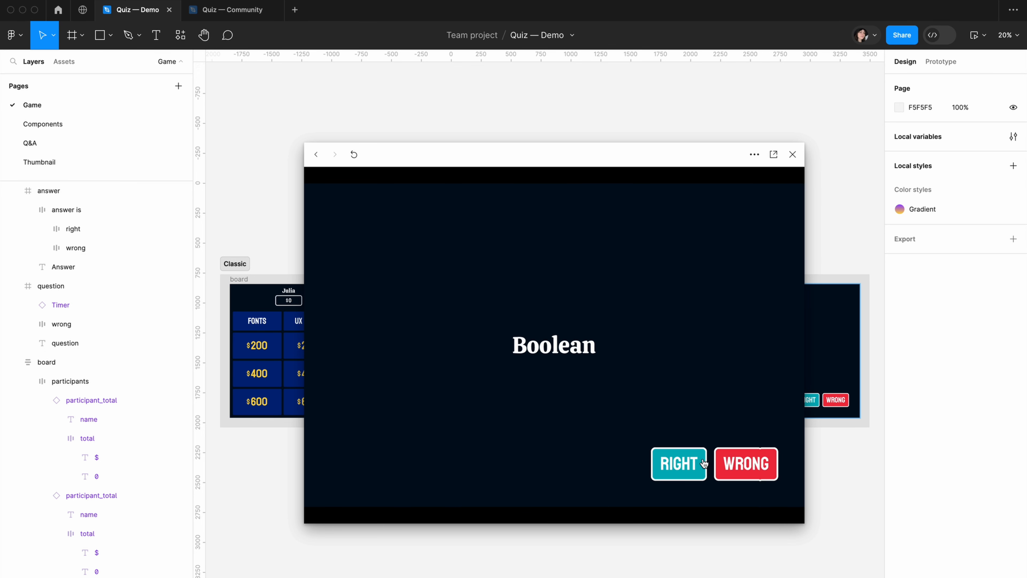
click(676, 465)
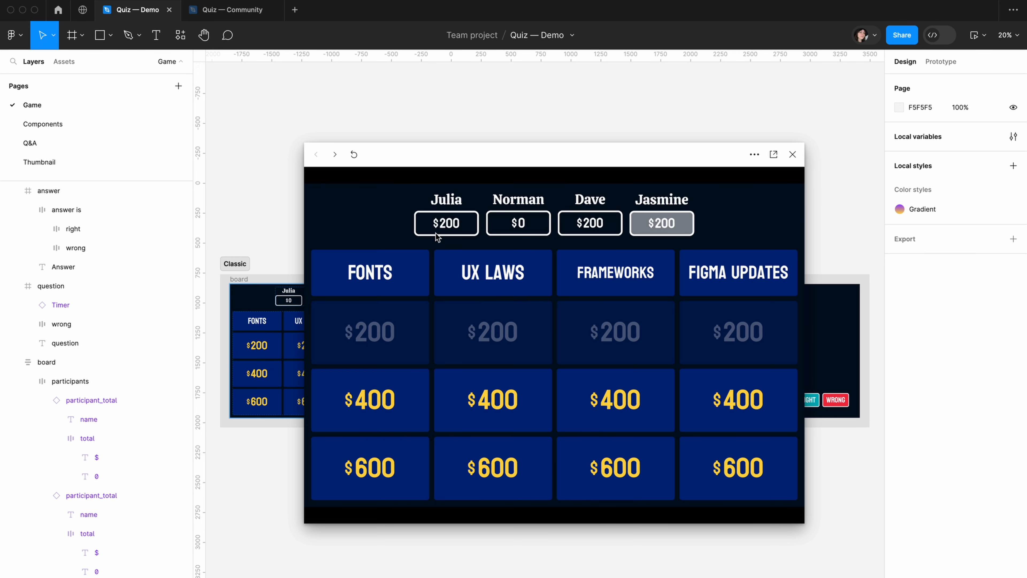
Play the first participant's $600 Fonts question, mark it right, and close the preview
click(455, 222)
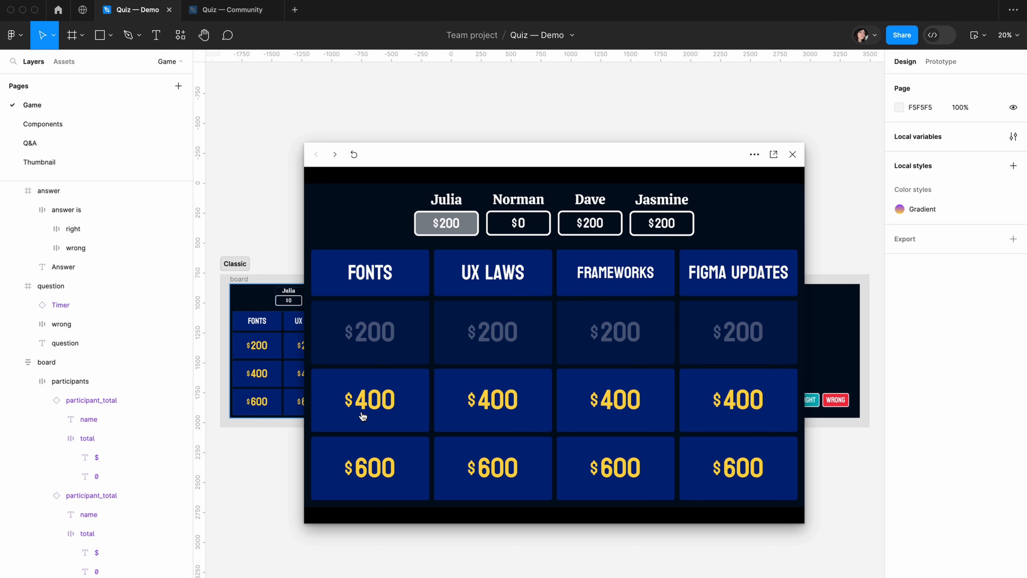
click(351, 474)
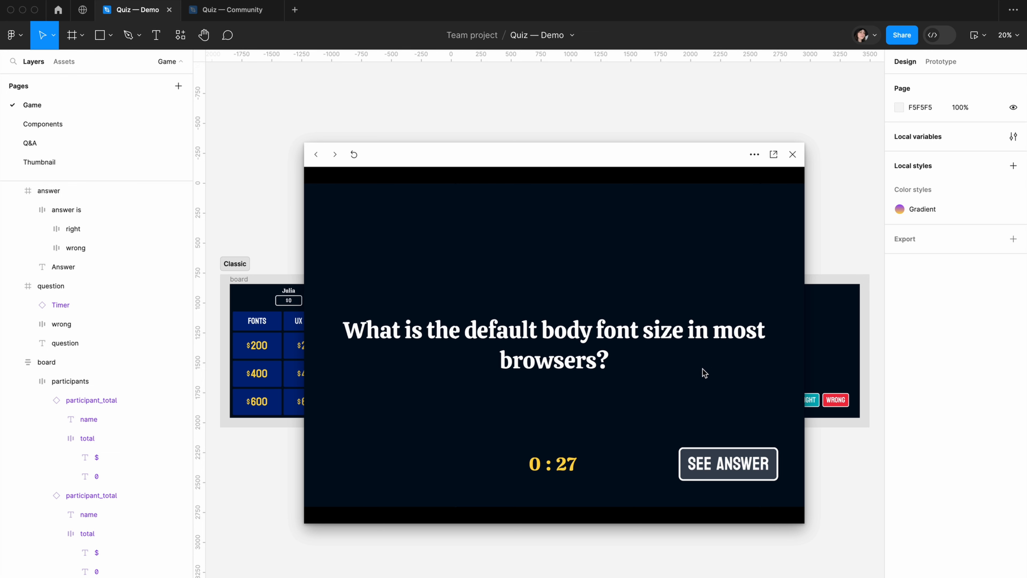
click(717, 479)
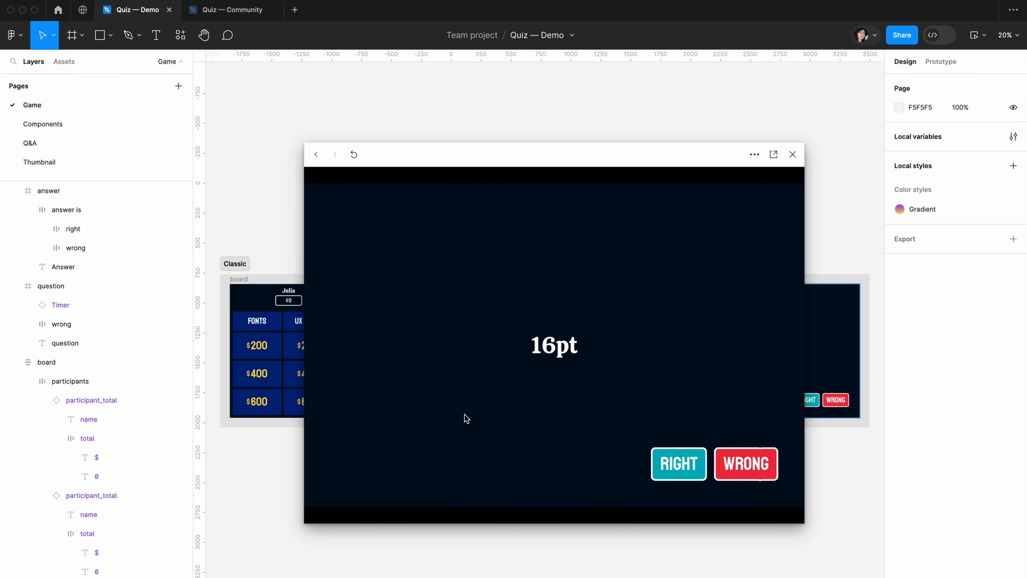
click(679, 472)
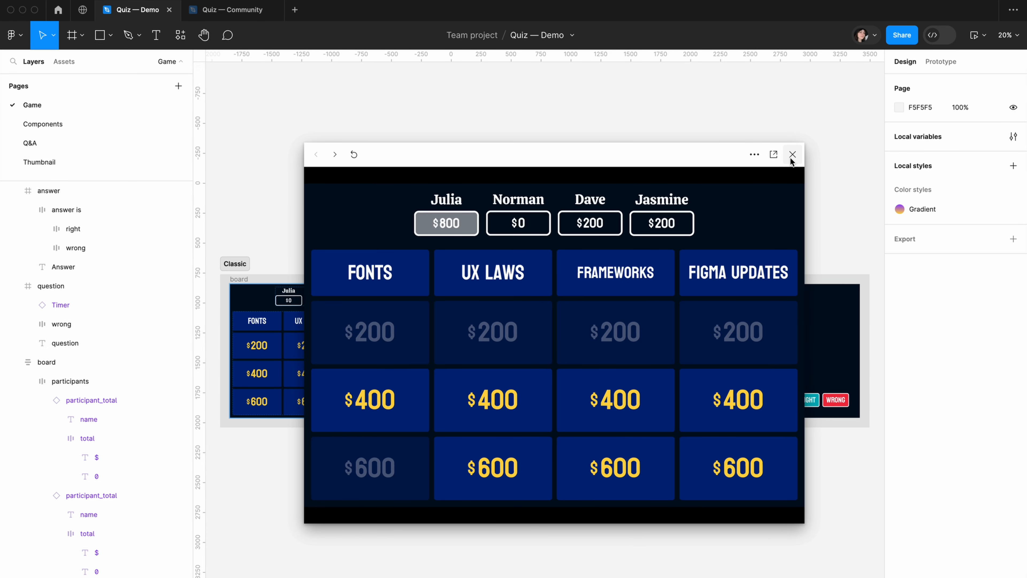
click(792, 155)
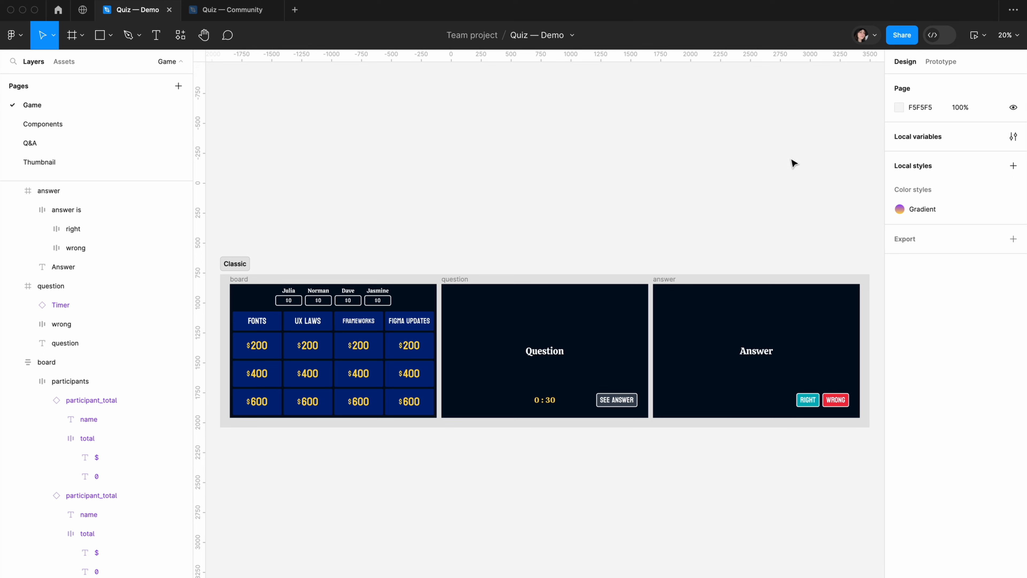
Add a second mode to the Design quiz variable collection and name the two modes Classic and Strawberry
click(1014, 137)
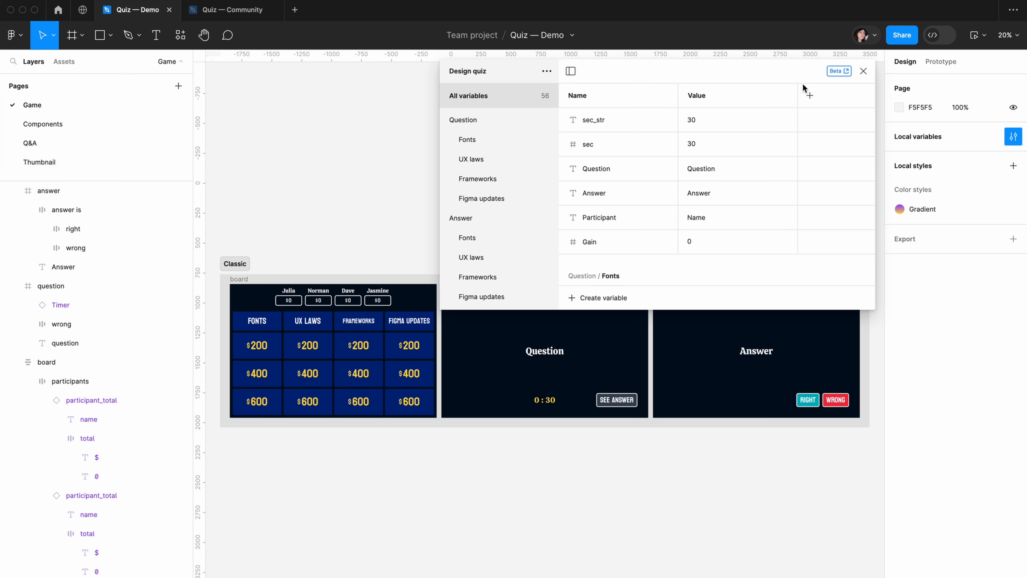
click(808, 99)
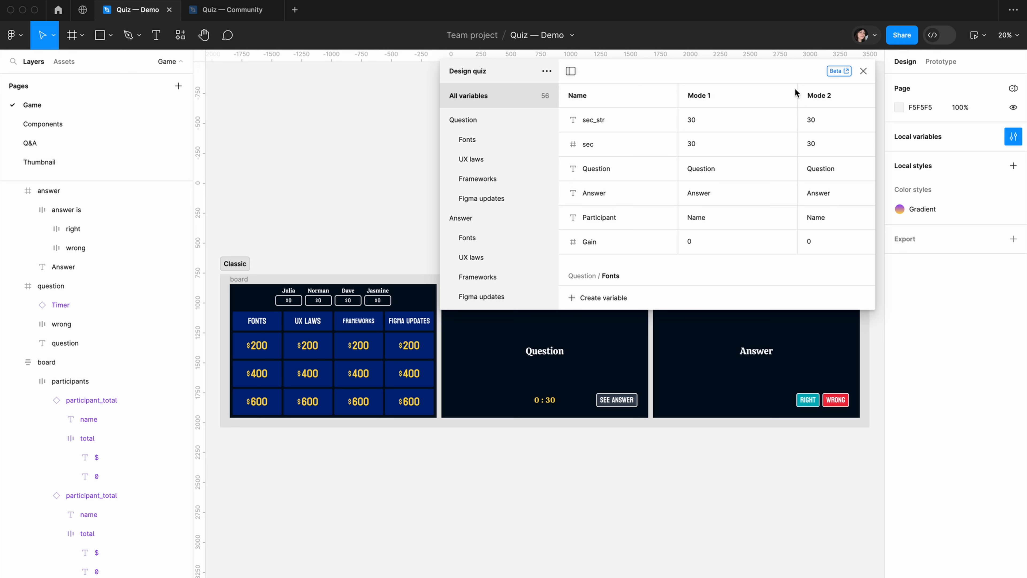
double_click(696, 93)
text(Classi)
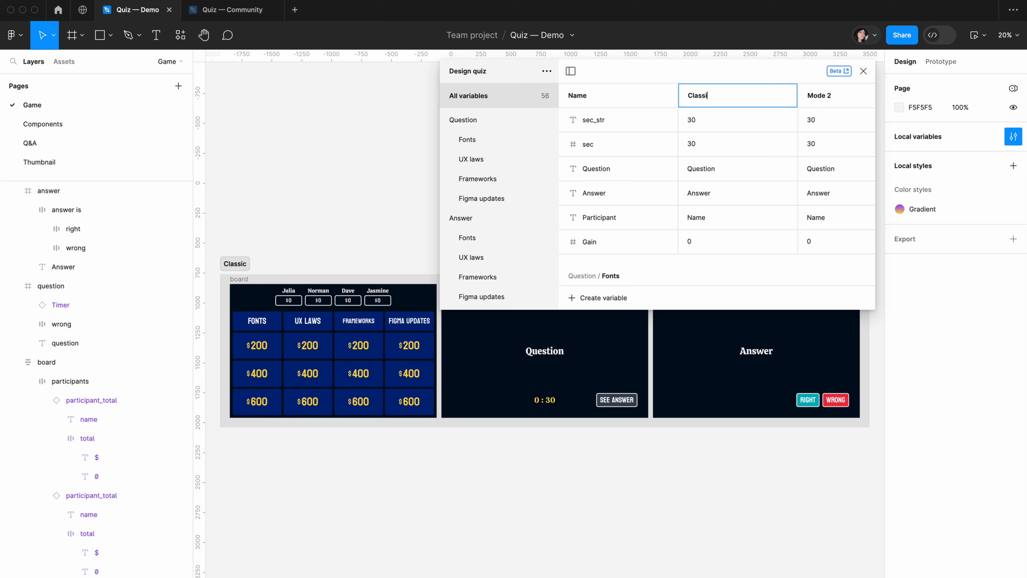
double_click(838, 96)
text(Str)
key(Return)
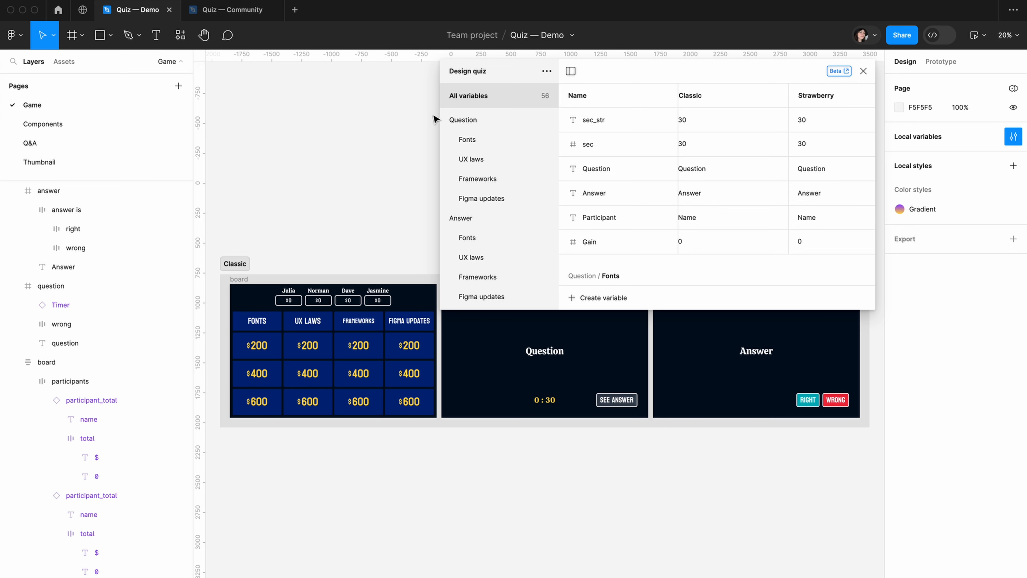
In the Color variable group, set the Strawberry values of accent_color to FF1A43 and border to 141414
click(448, 120)
click(447, 140)
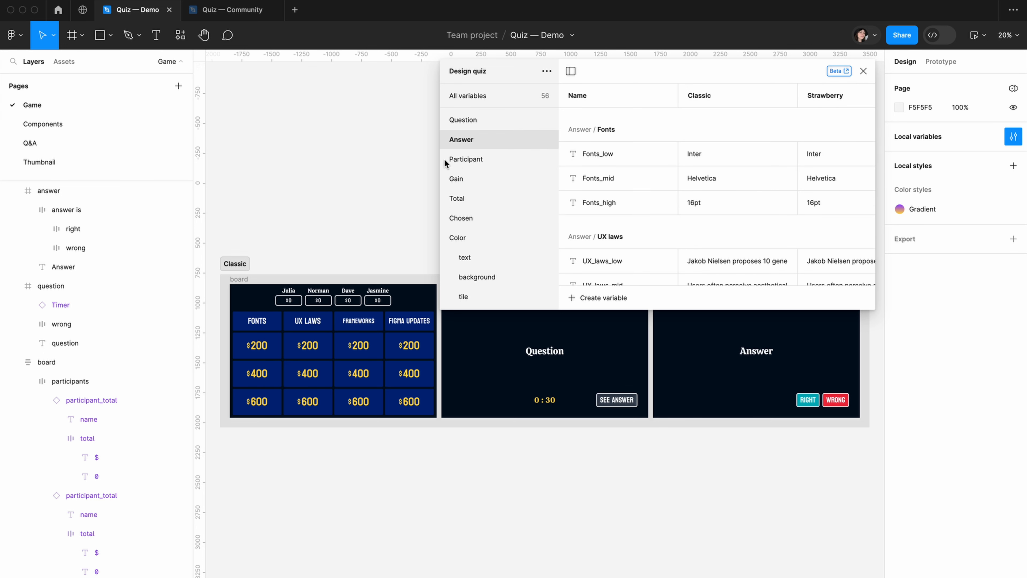
click(465, 242)
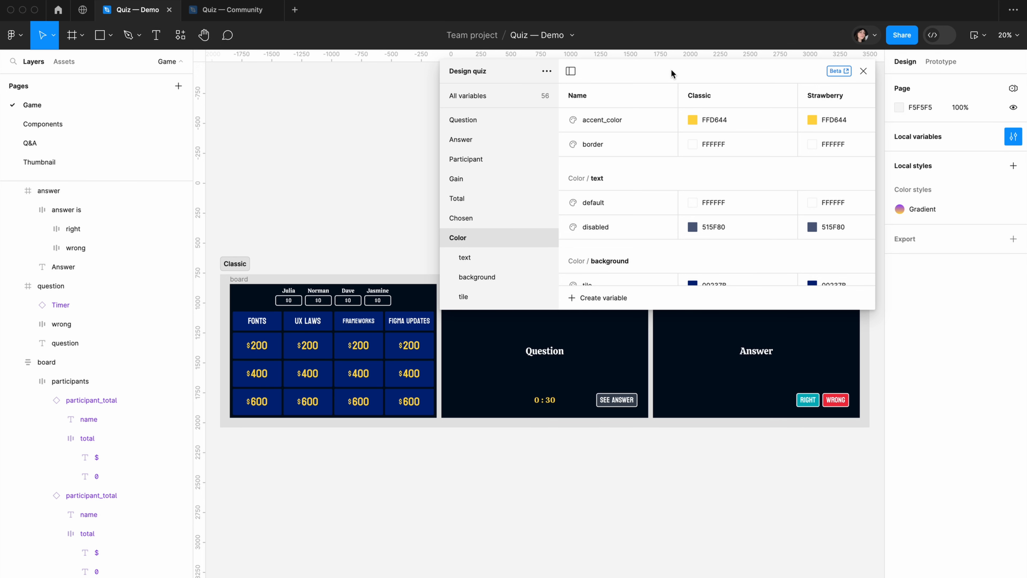
drag(671, 73, 534, 151)
double_click(693, 197)
text(FF1A43)
click(697, 223)
text(141414)
key(Return)
Set the Strawberry text colors to 141414 for default and FFFFFF for disabled
click(702, 283)
text(141414)
key(Return)
click(700, 308)
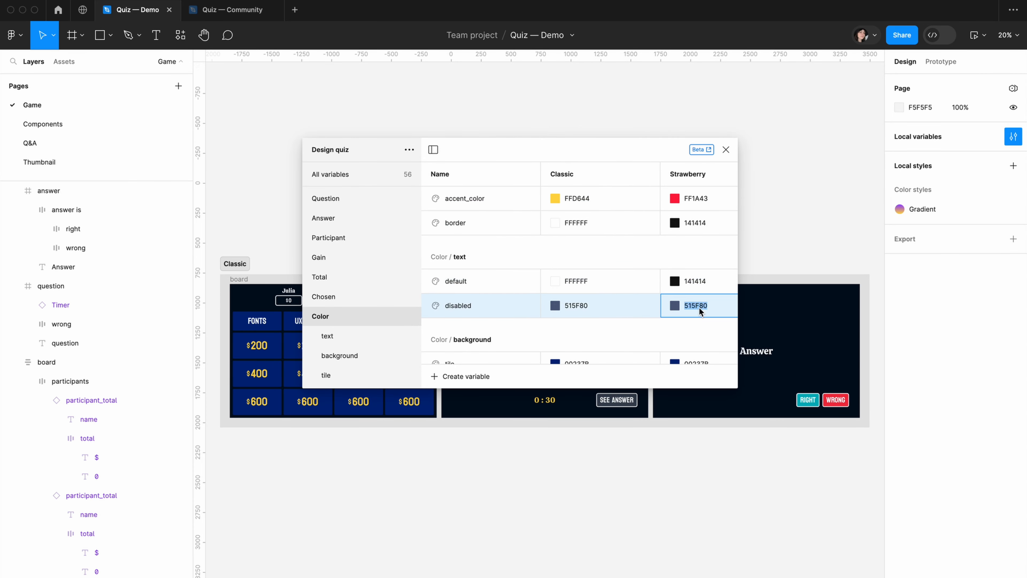
text(FFFFFF)
key(Return)
Set the Strawberry background colors to FFA4CF for tile and FF4F6E at 100% opacity for tile_disabled
scroll(614, 259, down, 2)
click(698, 291)
text(FFA4CF)
click(700, 314)
text(FF4F6E)
click(675, 314)
key(Tab)
text(10)
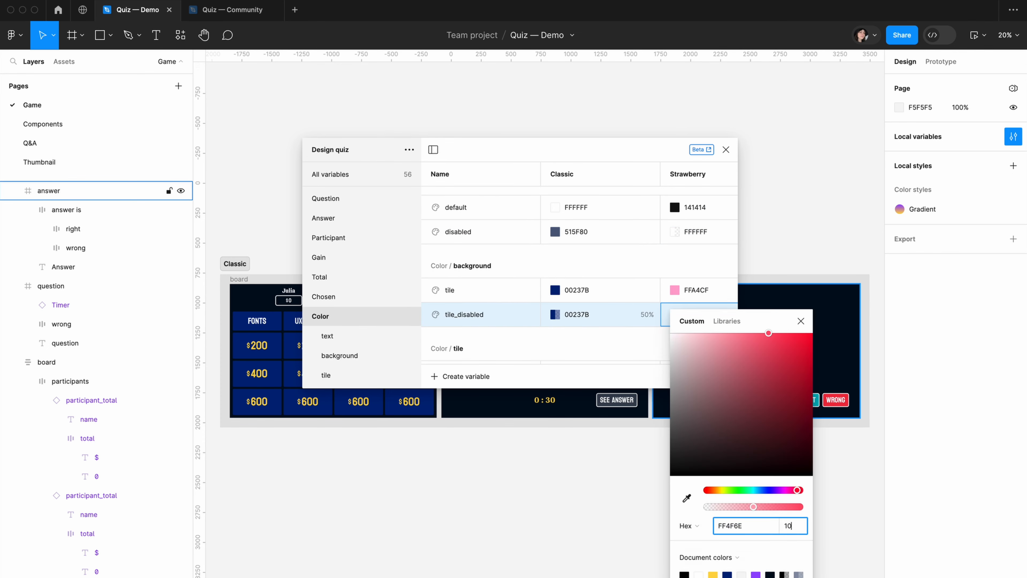
key(Return)
Set the Strawberry button colors to 01C98E for right, FFA4CF for see_answer and FF6F9E for wrong
scroll(562, 291, down, 5)
click(697, 307)
text(01c98e)
key(Return)
click(697, 351)
text(ffa4cf)
key(Return)
click(699, 329)
text(ff6f)
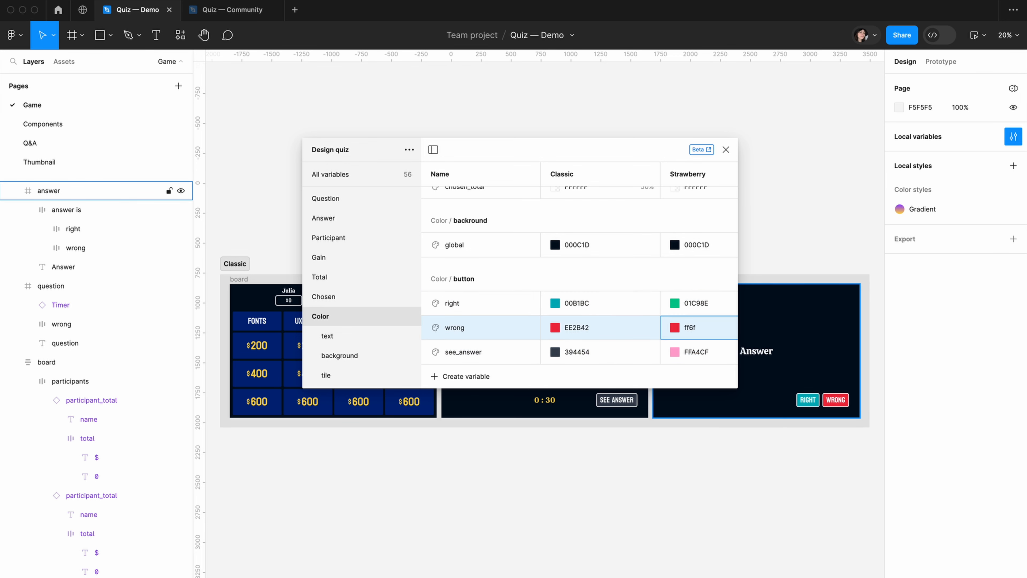
text(9e)
key(Return)
Set the Strawberry value of the global background color to FDD7E9
scroll(702, 268, up, 1)
click(702, 267)
text(fdd7e9)
key(Return)
scroll(701, 278, up, 3)
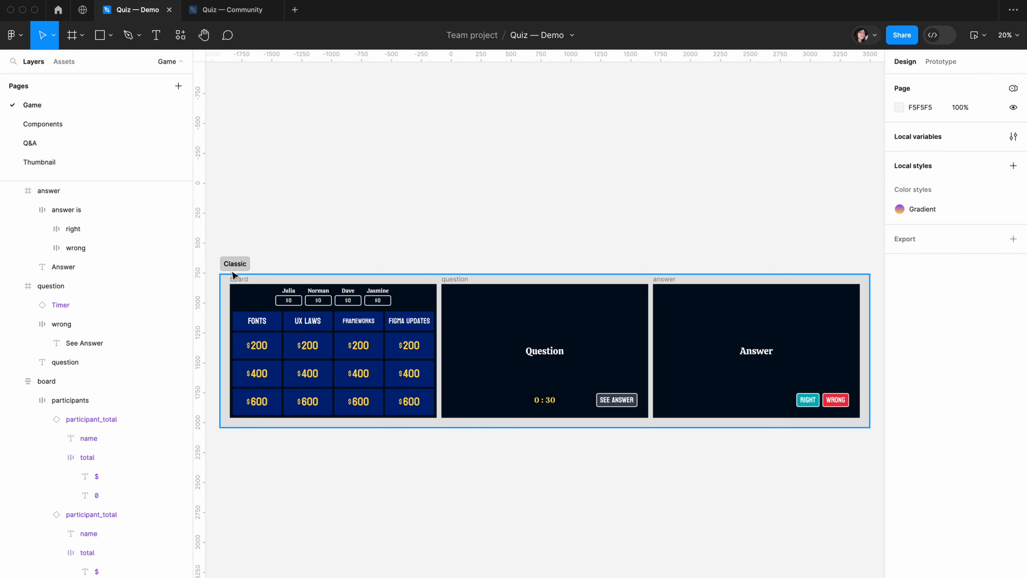
Duplicate the Classic section, place the copy directly below the original and rename it Strawberry
click(231, 275)
key(super+d)
scroll(449, 213, left, 3)
scroll(592, 213, down, 3)
drag(509, 238, 345, 362)
double_click(343, 360)
text(Strawberry)
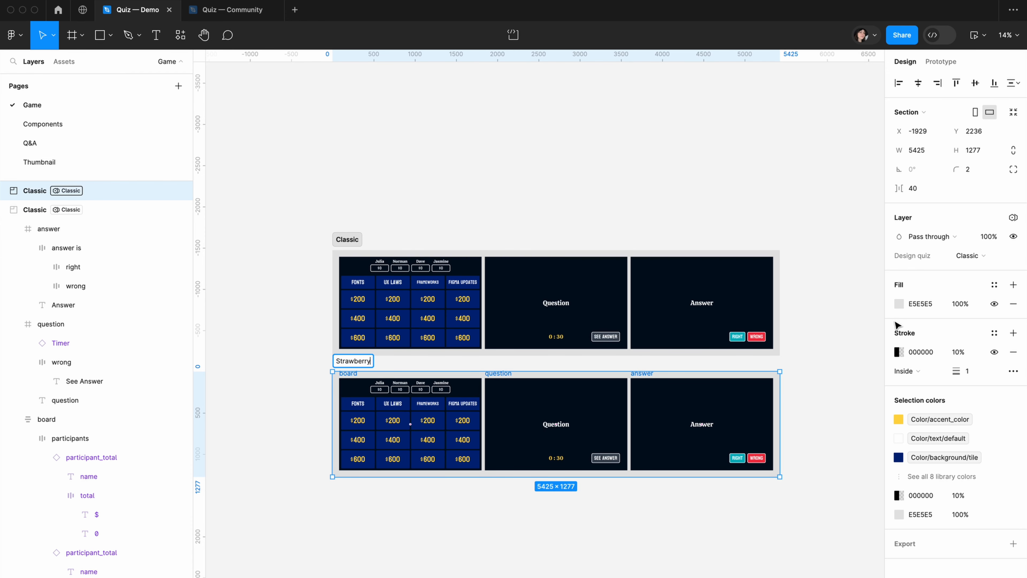
Set the Strawberry section's fill color to 00BC84
click(937, 301)
text(00)
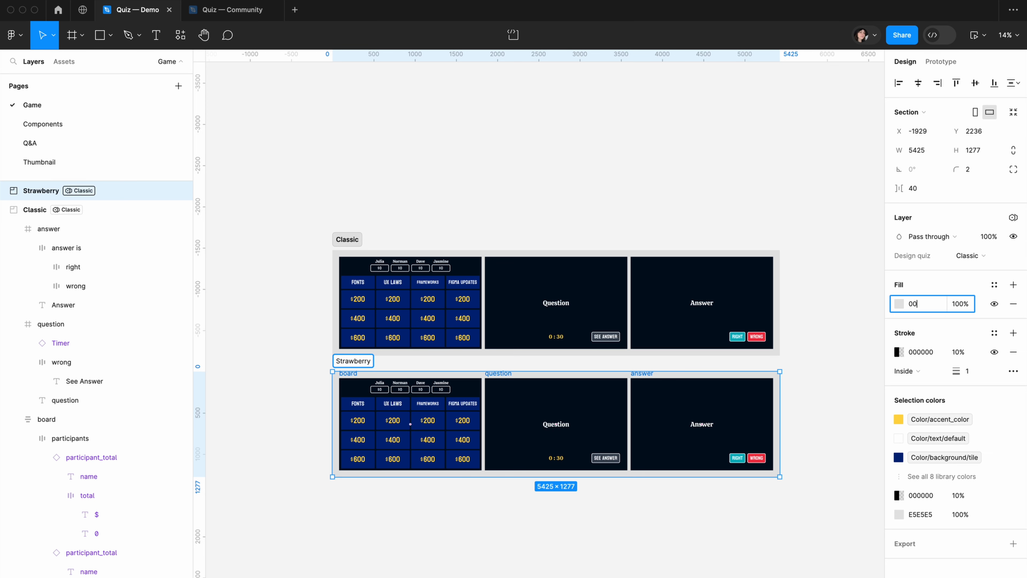
text(bc84)
key(Return)
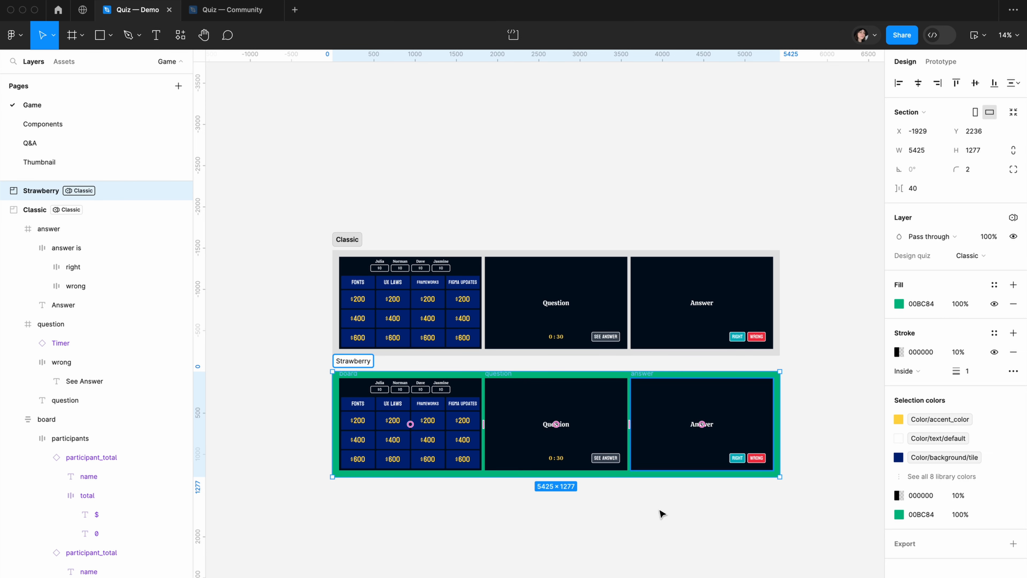
key(shift+2)
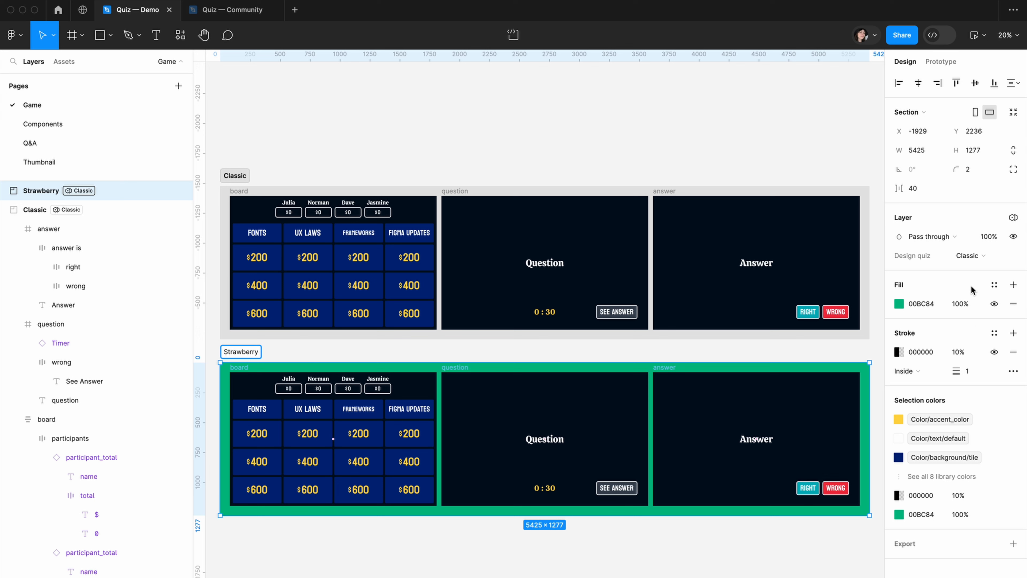
Switch the Strawberry section's Design quiz variable mode to Strawberry
click(969, 255)
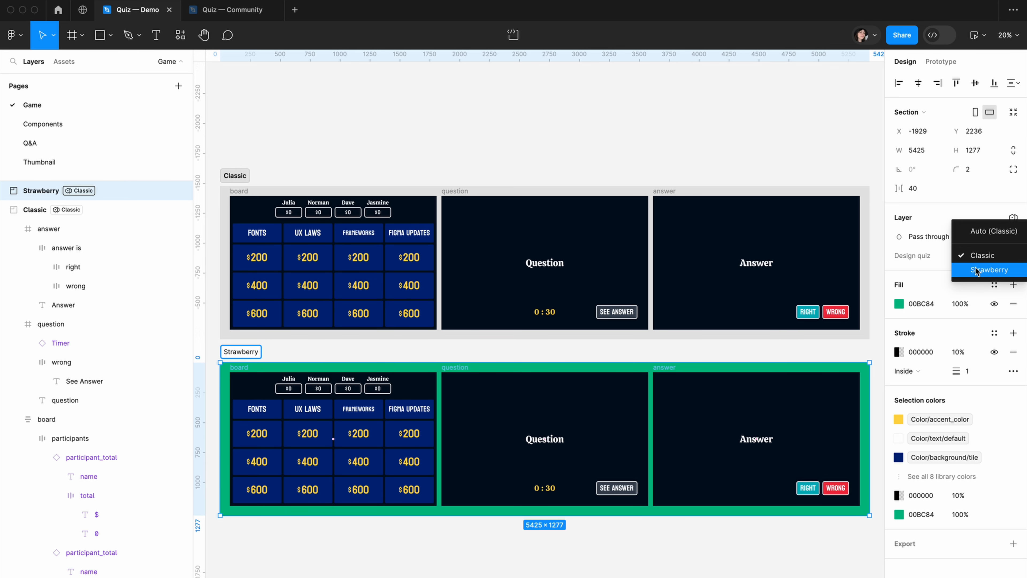
click(974, 269)
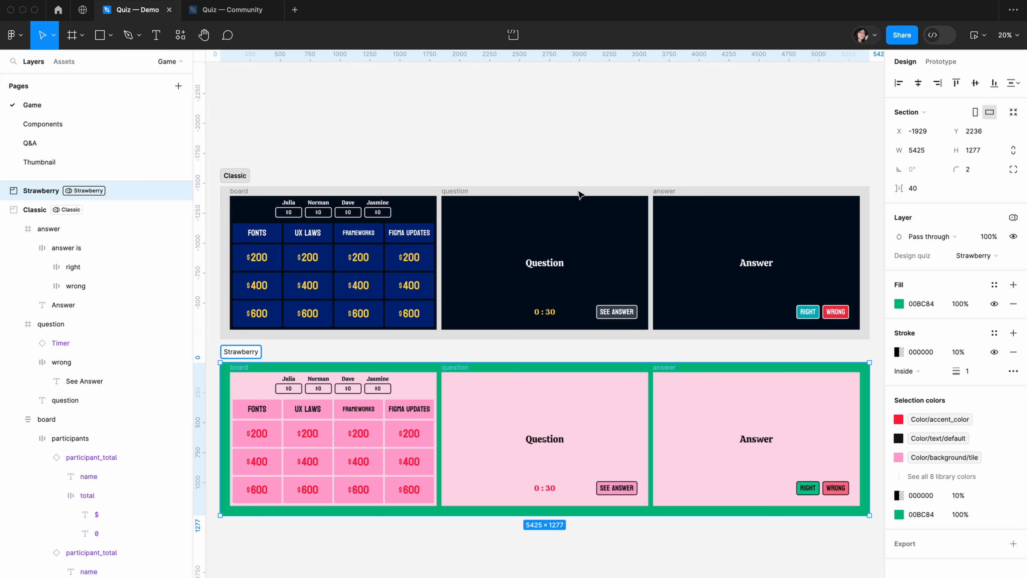
Preview the Strawberry board, play the FONTS $200 question for the first participant and mark the answer right
click(979, 36)
click(951, 83)
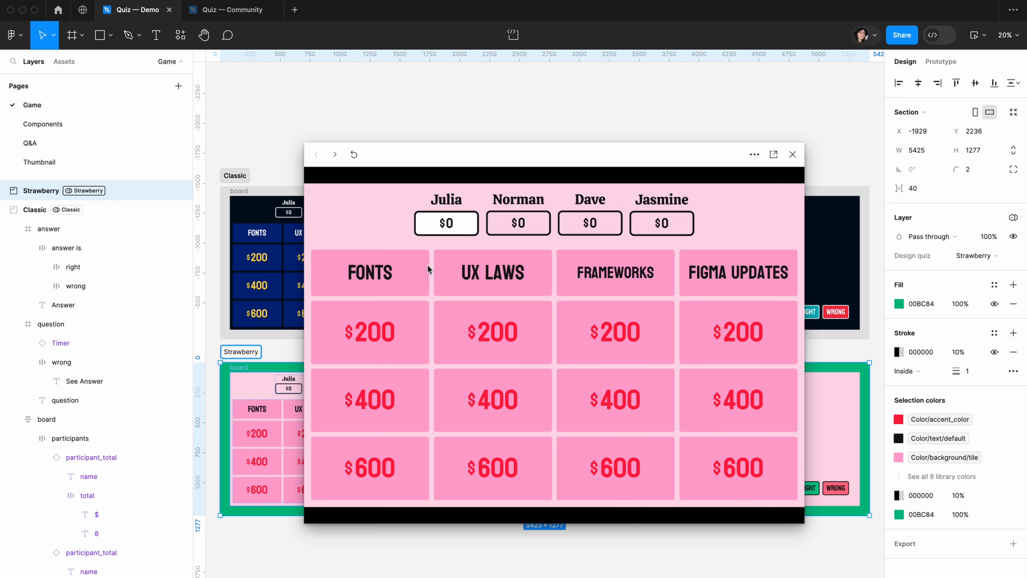
click(378, 344)
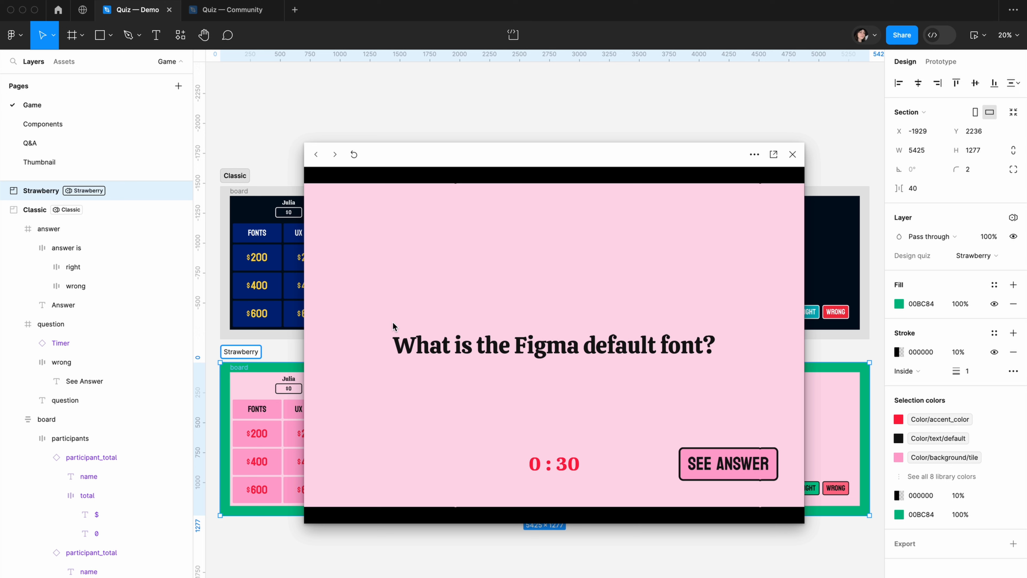
click(718, 466)
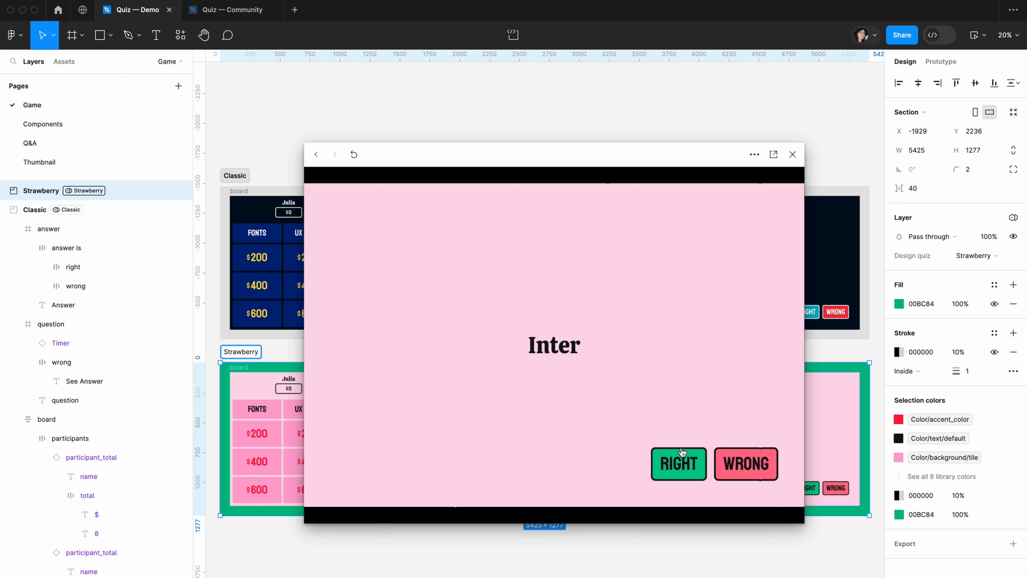
click(674, 473)
Make the second participant active, play the UX LAWS $200 question in the preview and mark the answer wrong
click(521, 223)
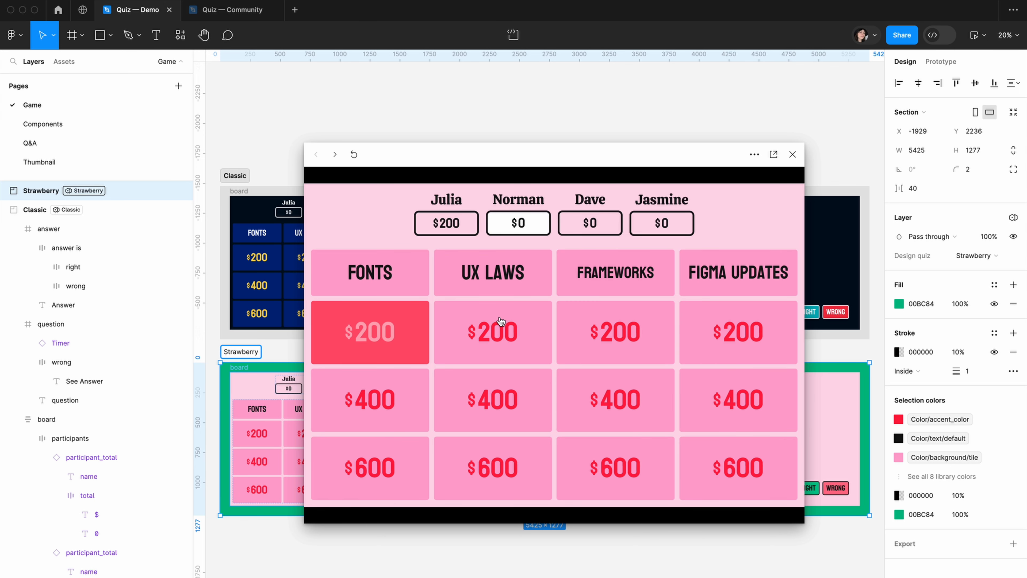
click(500, 323)
click(722, 477)
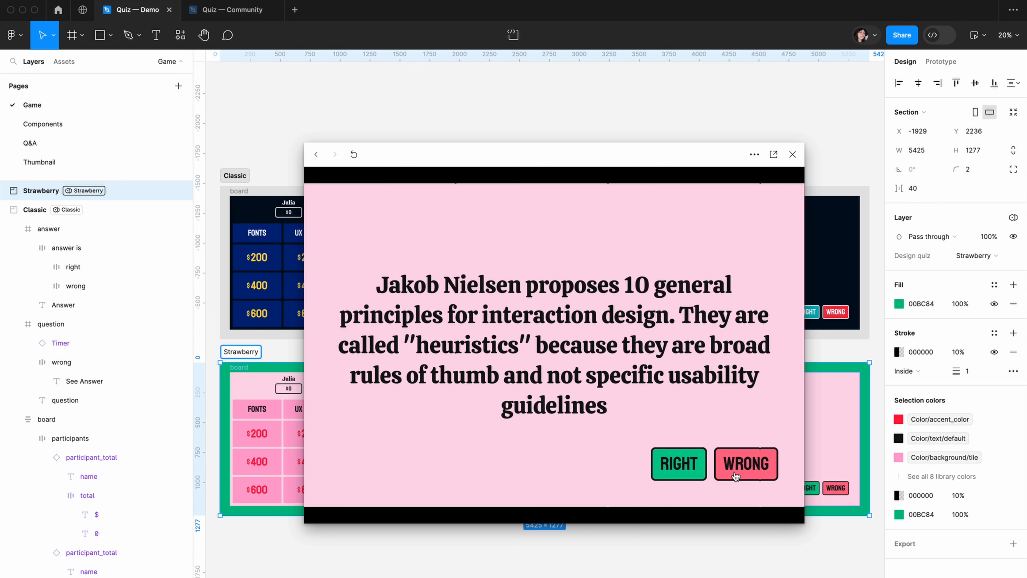
click(737, 475)
Play the FONTS $400 question for the third participant, mark the answer right, and close the preview with nothing selected
click(590, 226)
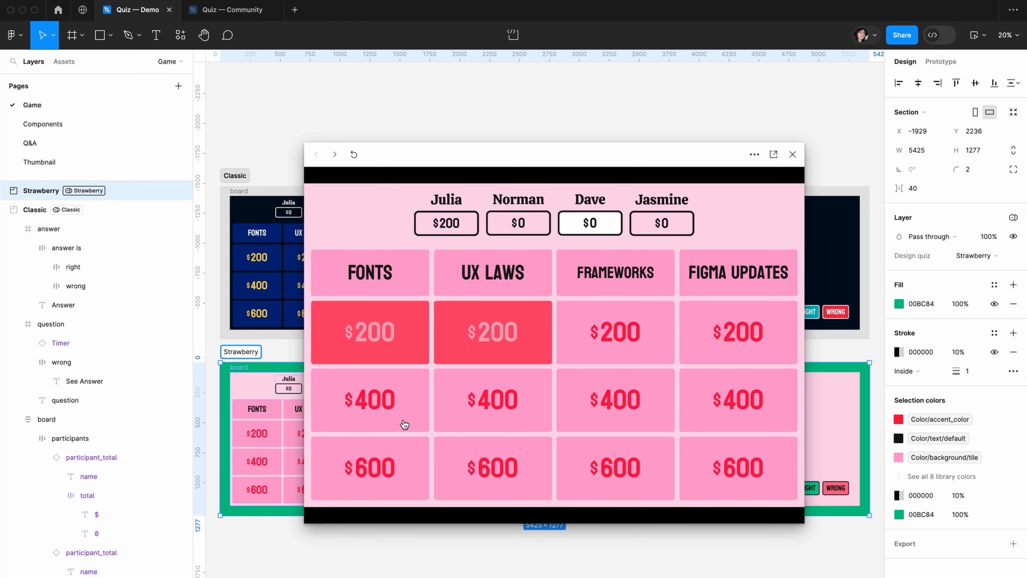
click(386, 427)
click(747, 474)
click(696, 465)
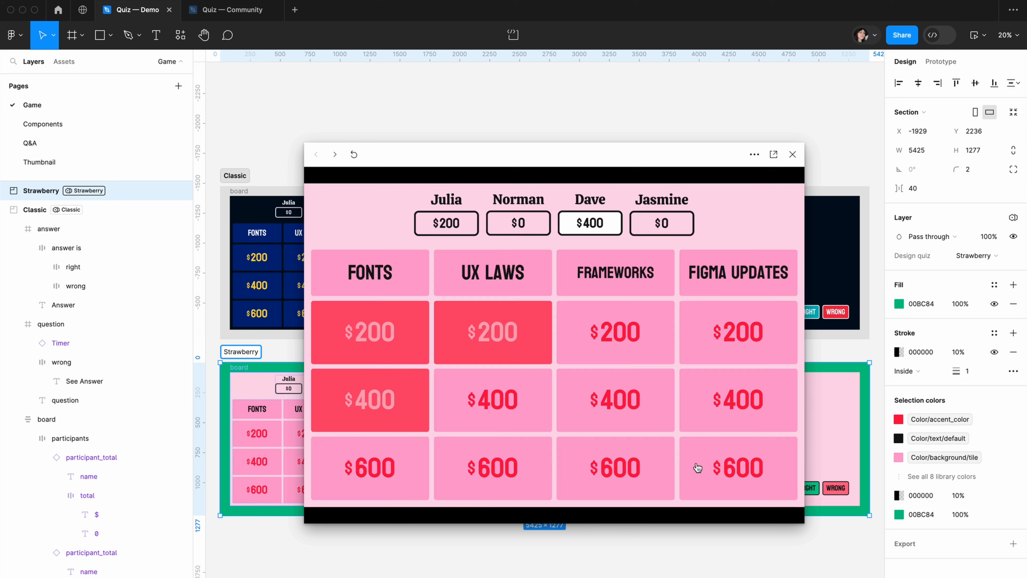
click(792, 154)
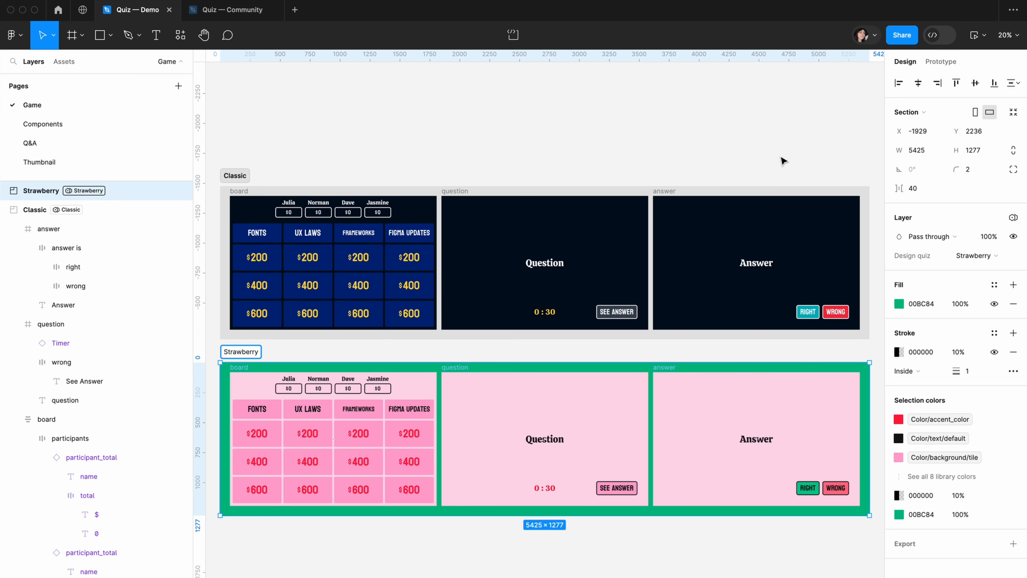
click(722, 128)
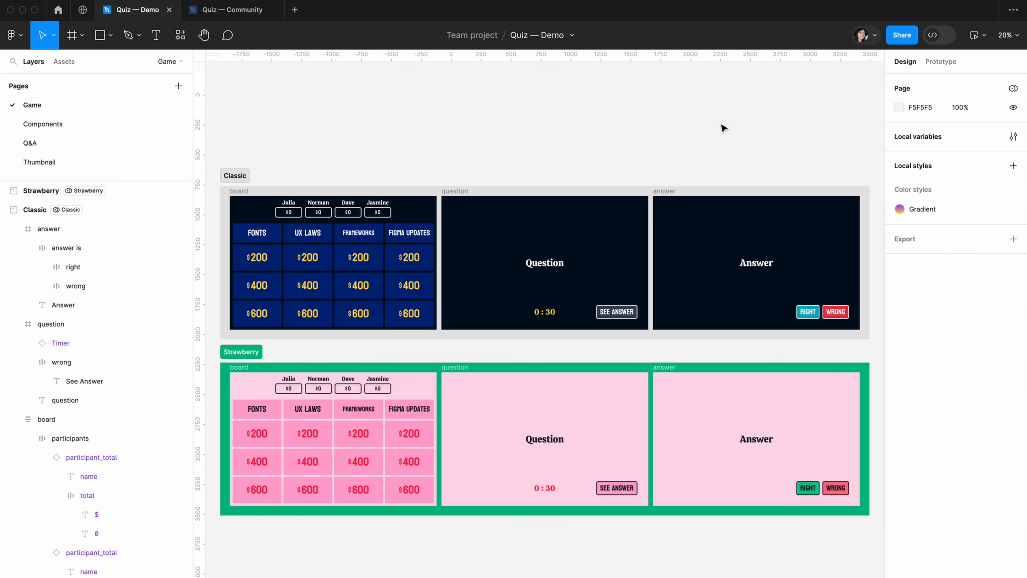